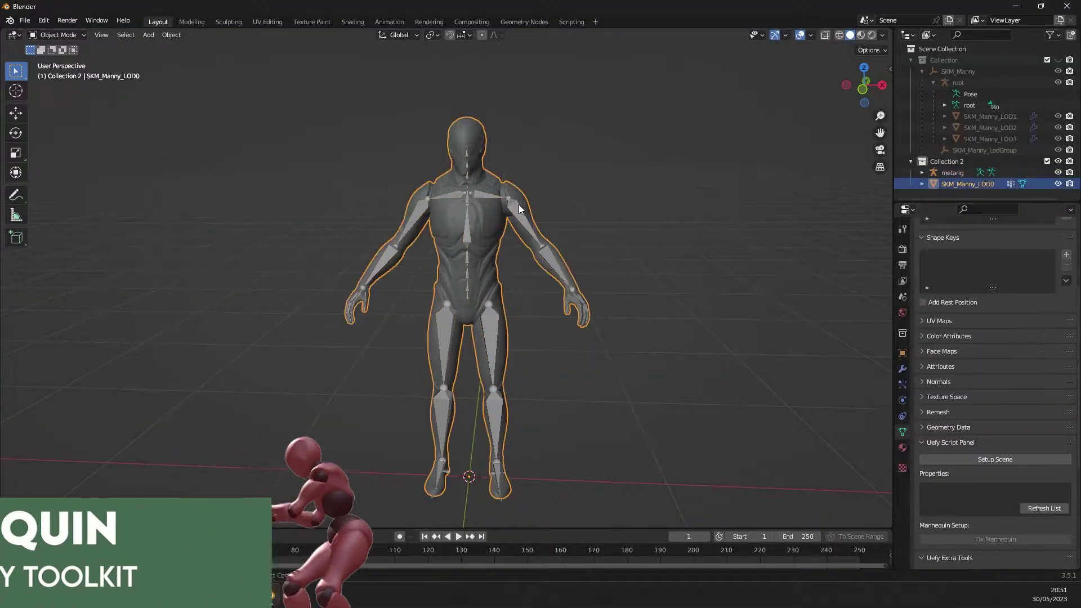
# - In the intro preview, select the metarig and generate its Rigify control rig
pyautogui.click(469, 292)
pyautogui.click(990, 410)
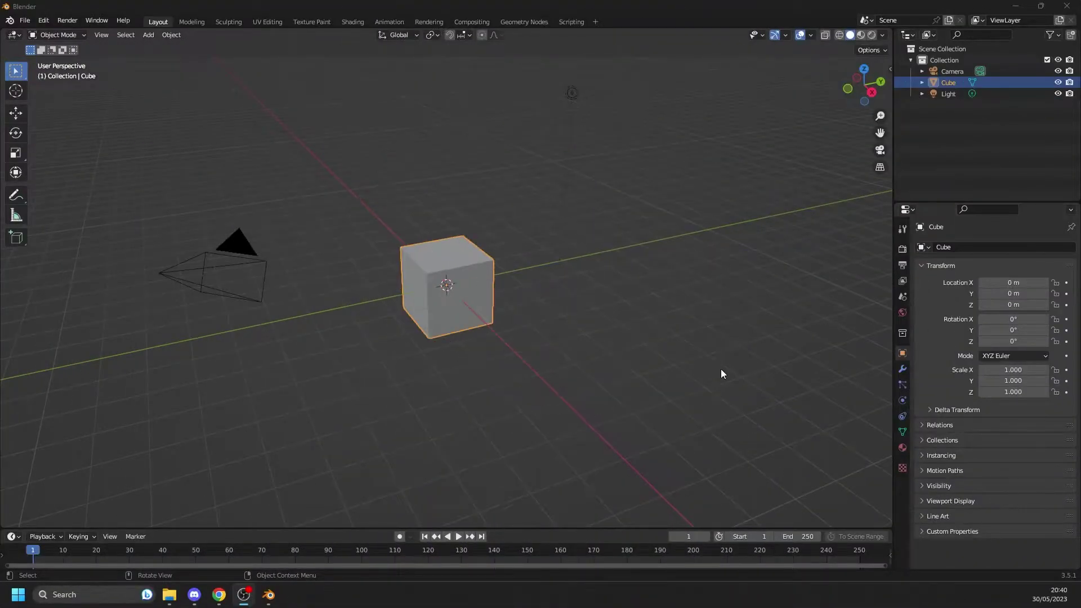
# - Select and delete the default cube, camera and light, and open the File menu
pyautogui.hotkey('alt', 'a')
pyautogui.press('a')
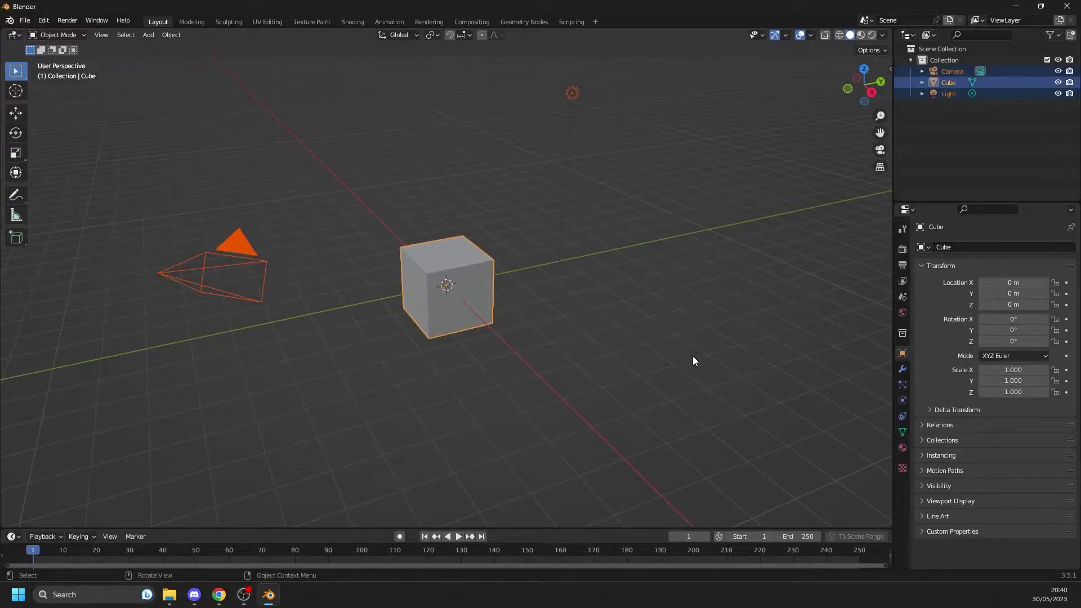
pyautogui.press('Delete')
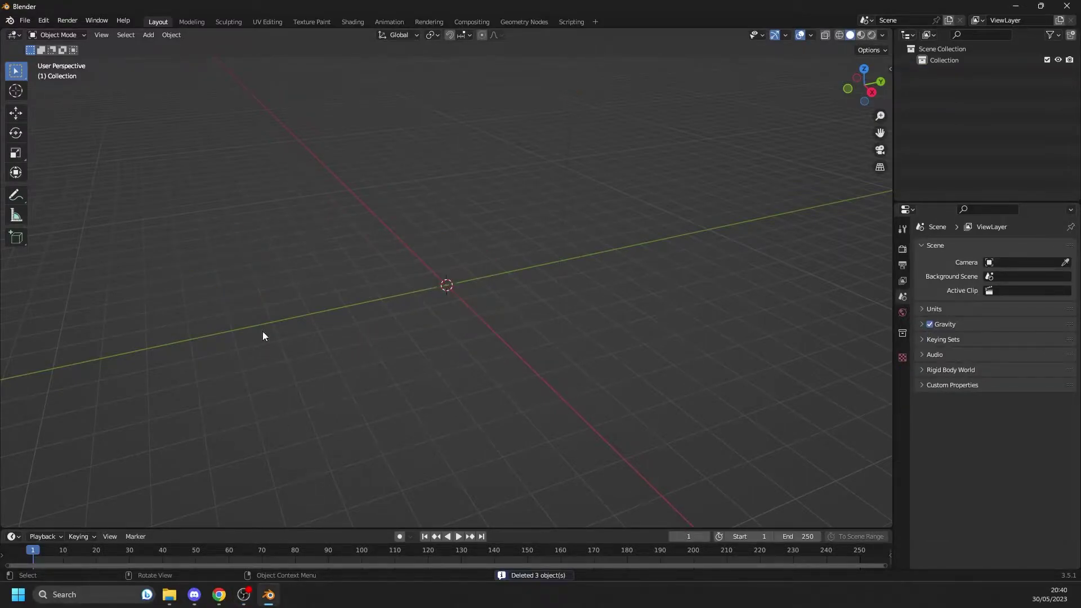
pyautogui.click(25, 21)
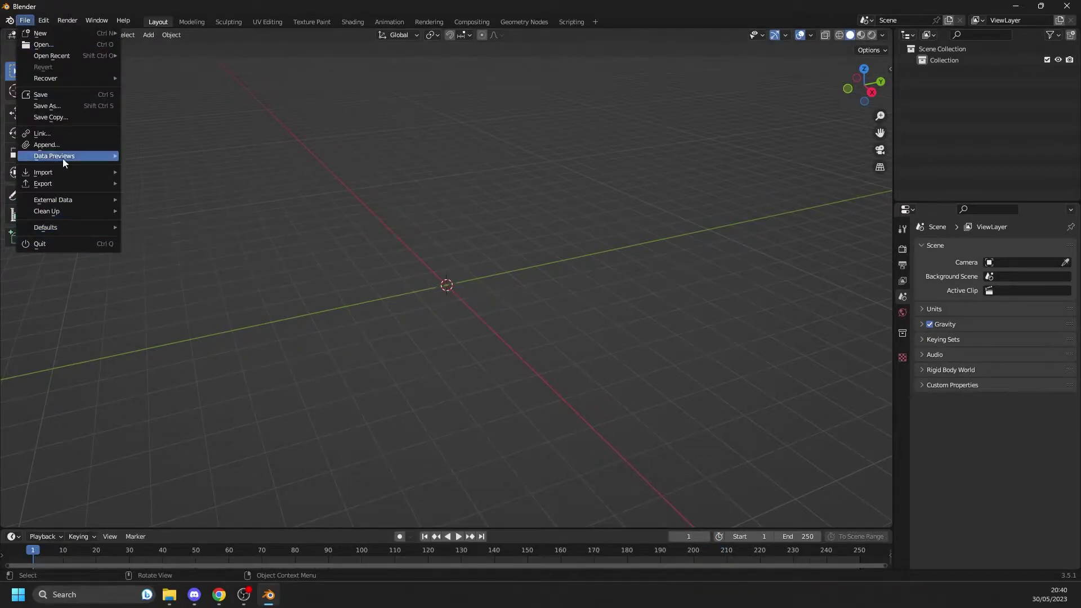
pyautogui.moveTo(44, 172)
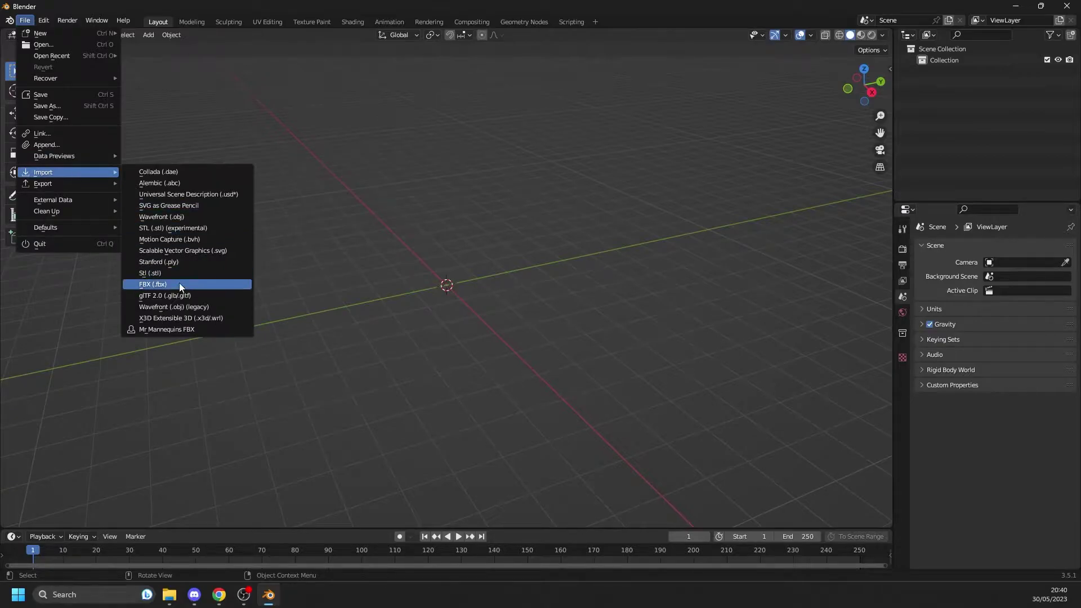
# - Browse the FBX importer to F:\backup of work\maya\projects\default\assets\characters\realistic
pyautogui.click(180, 287)
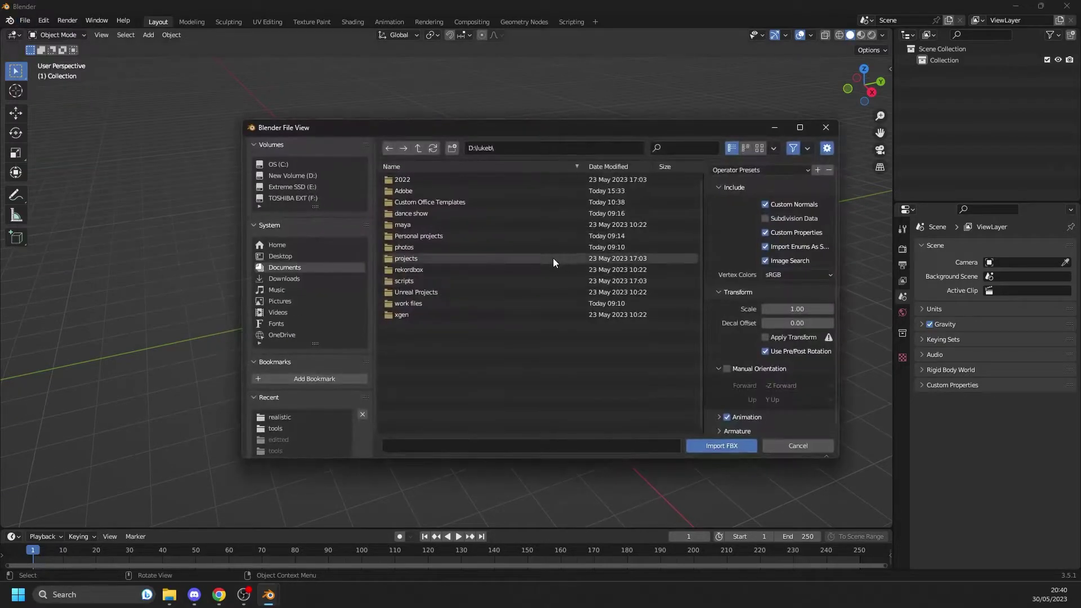
pyautogui.click(292, 198)
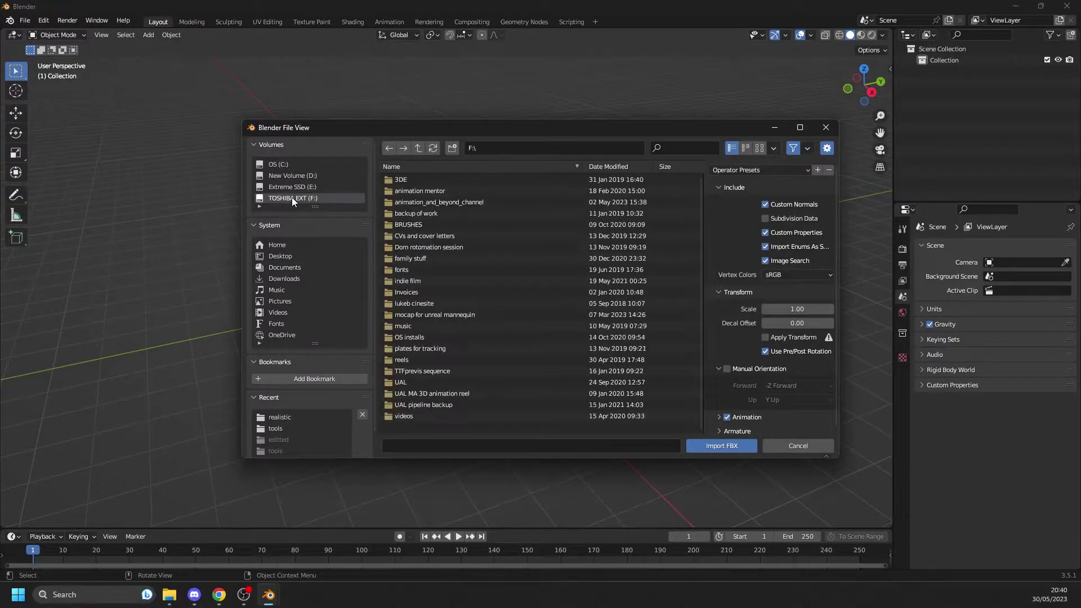
pyautogui.doubleClick(422, 214)
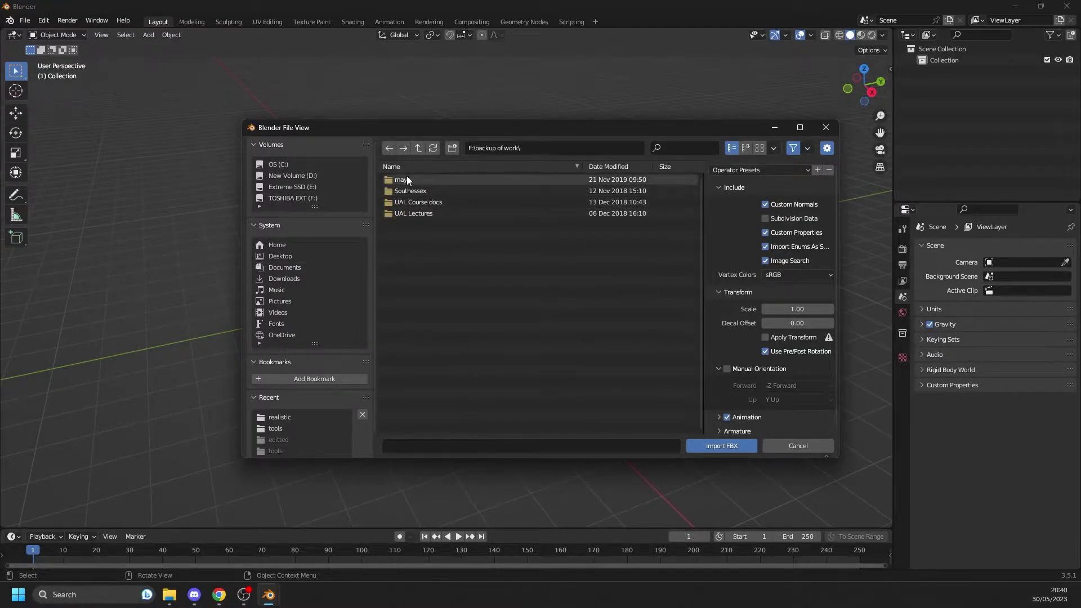
pyautogui.doubleClick(406, 178)
pyautogui.doubleClick(408, 189)
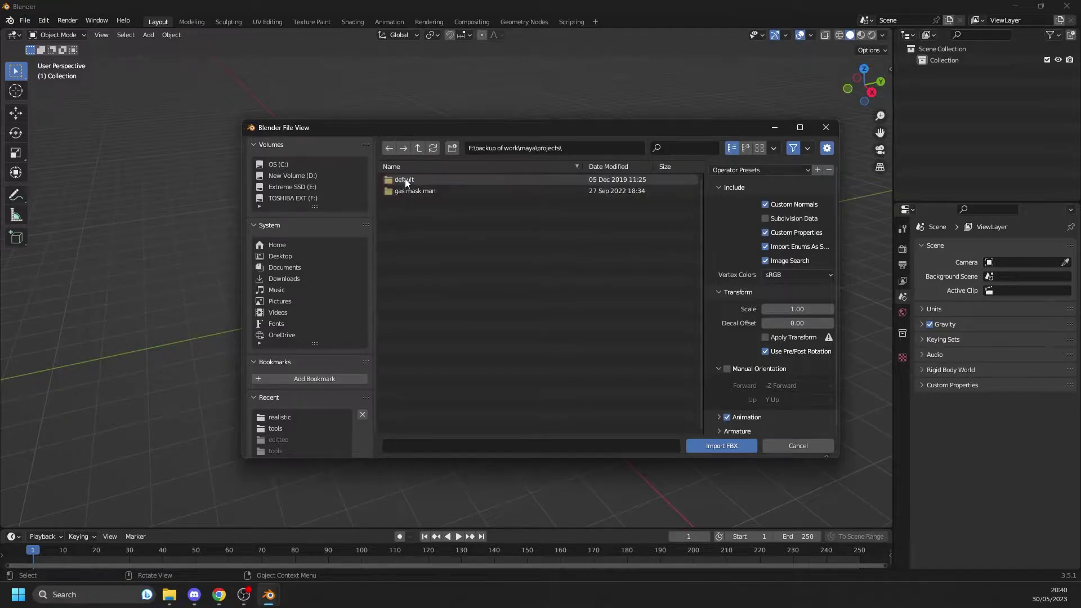
pyautogui.doubleClick(406, 180)
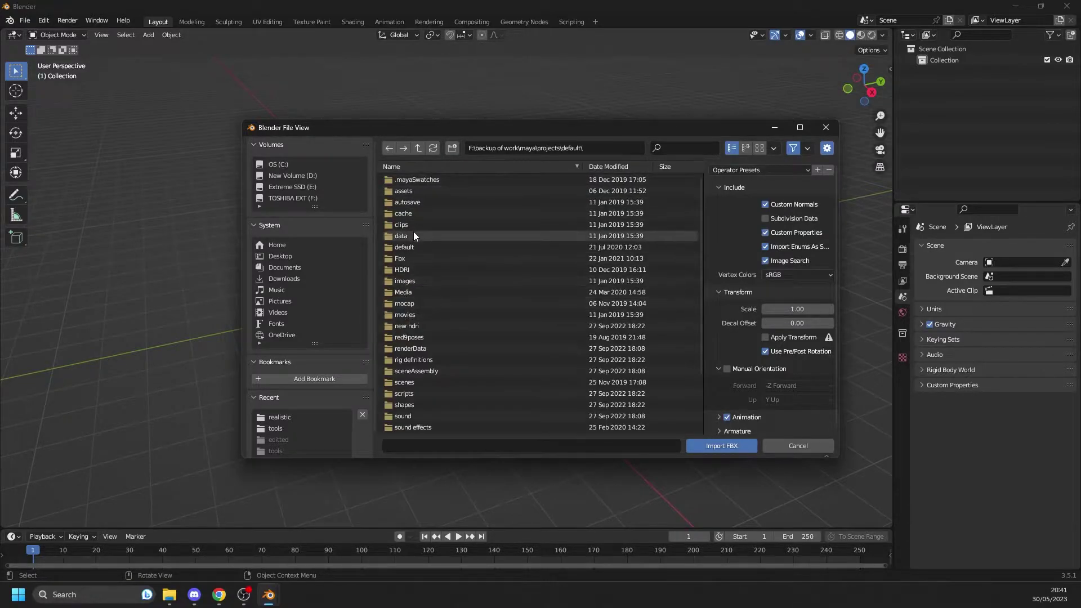
pyautogui.doubleClick(405, 191)
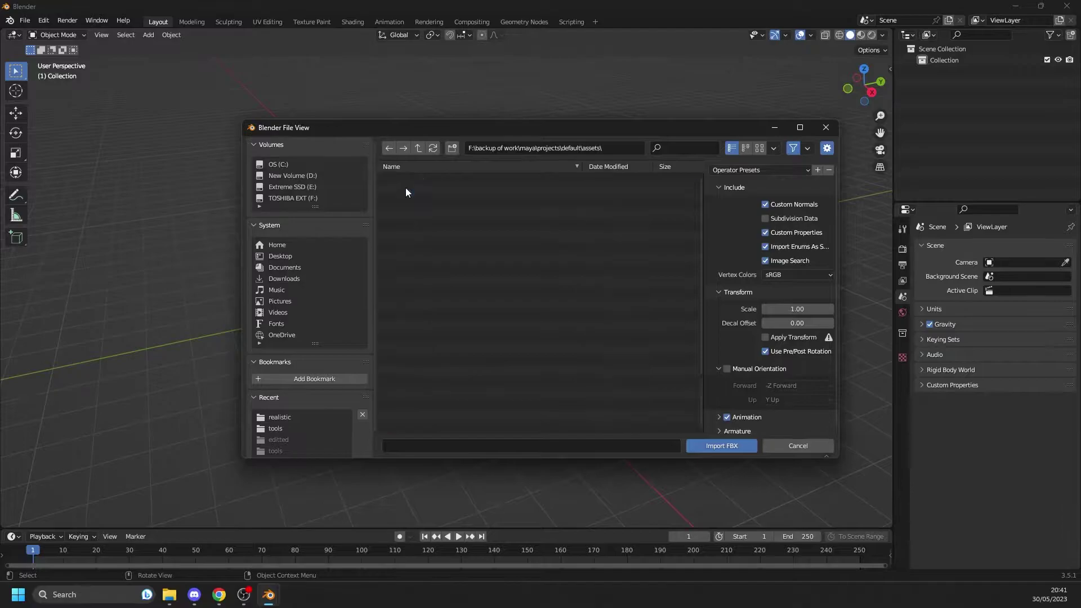
pyautogui.doubleClick(411, 200)
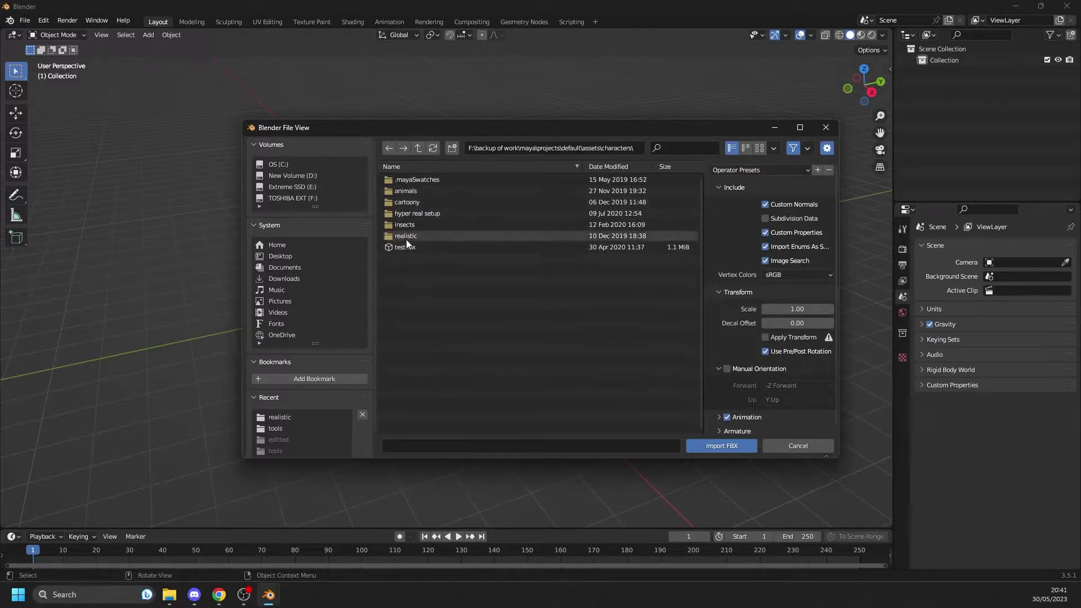
pyautogui.doubleClick(406, 236)
# - Import SKM_Manny.FBX with Automatic Bone Orientation enabled
pyautogui.click(424, 223)
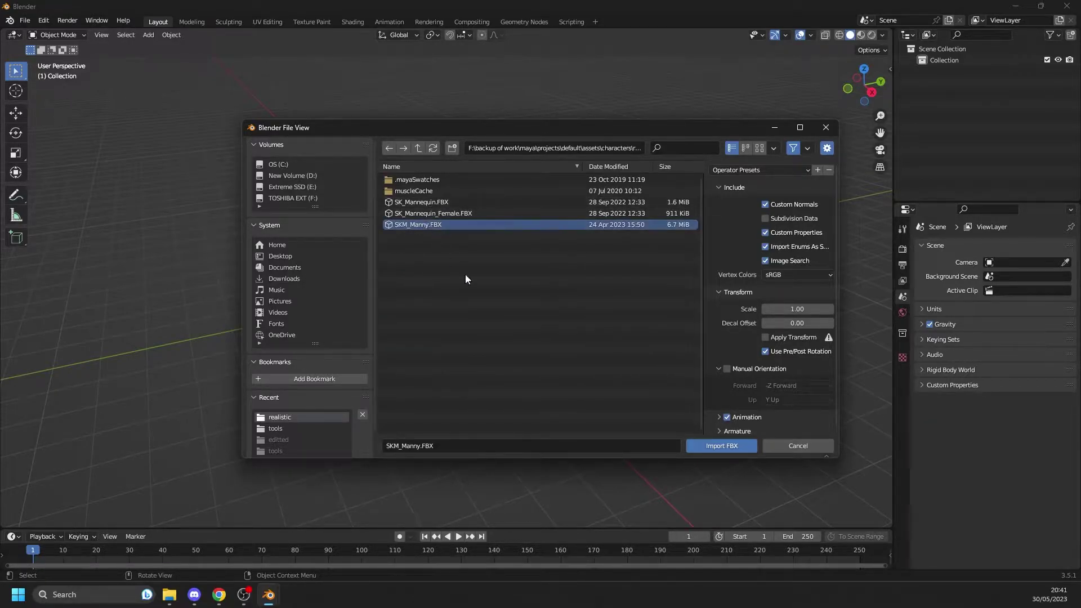
pyautogui.click(810, 432)
pyautogui.scroll(-3, 718, 426)
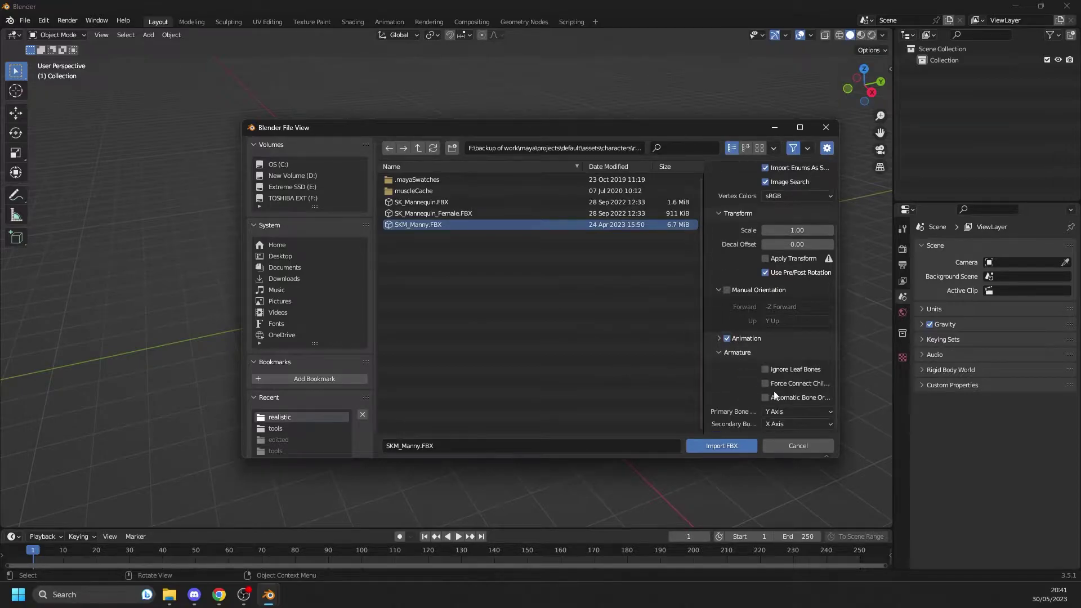
pyautogui.click(766, 397)
pyautogui.click(714, 448)
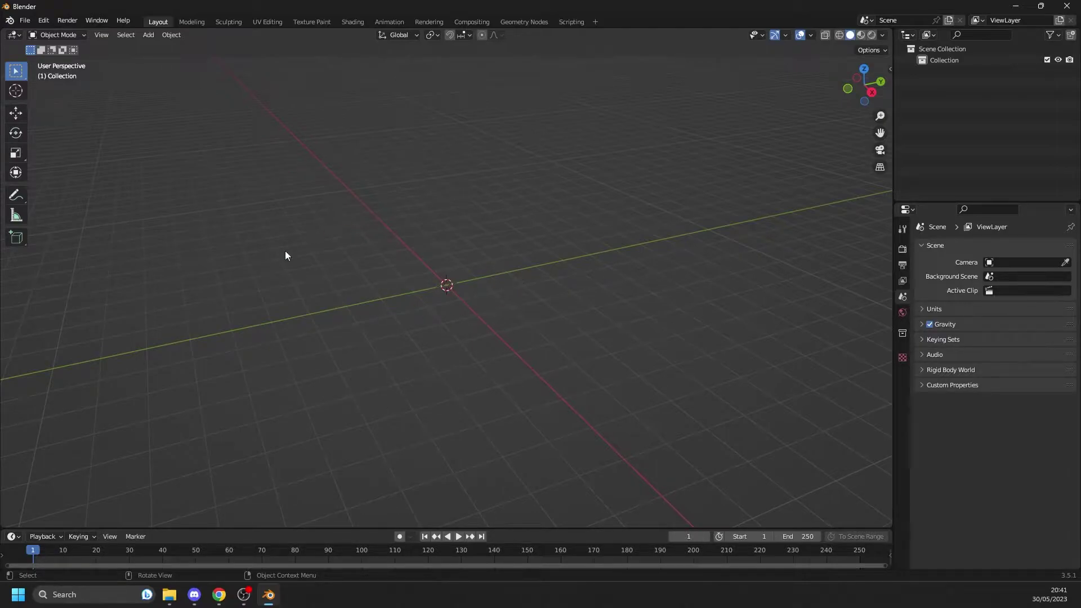
# - Delete the SKM_Manny_LOD1, LOD2 and LOD3 meshes in the Outliner
pyautogui.click(921, 71)
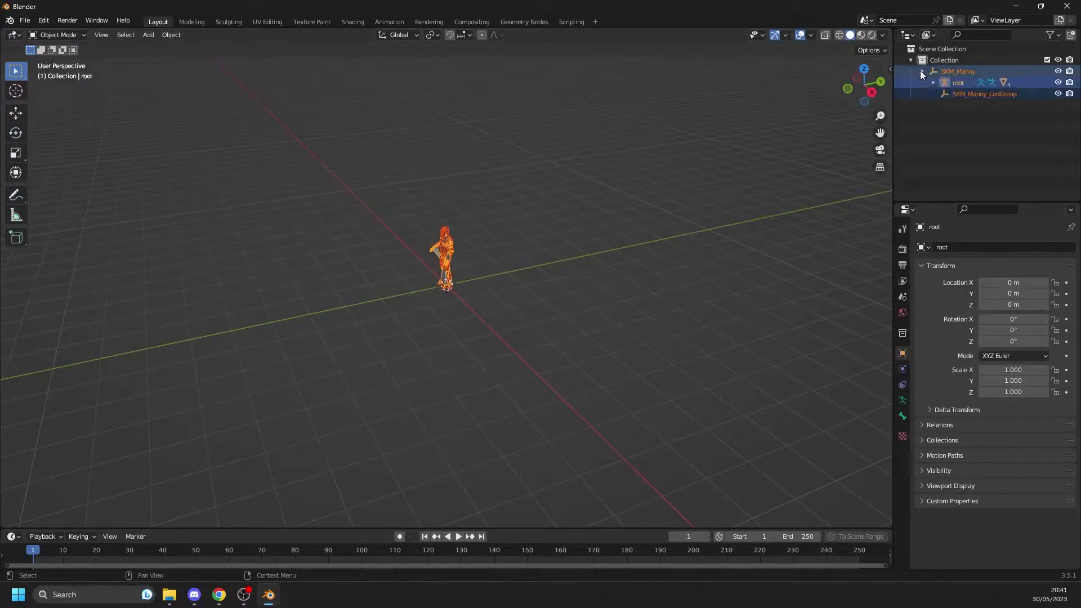
pyautogui.click(933, 84)
pyautogui.click(989, 127)
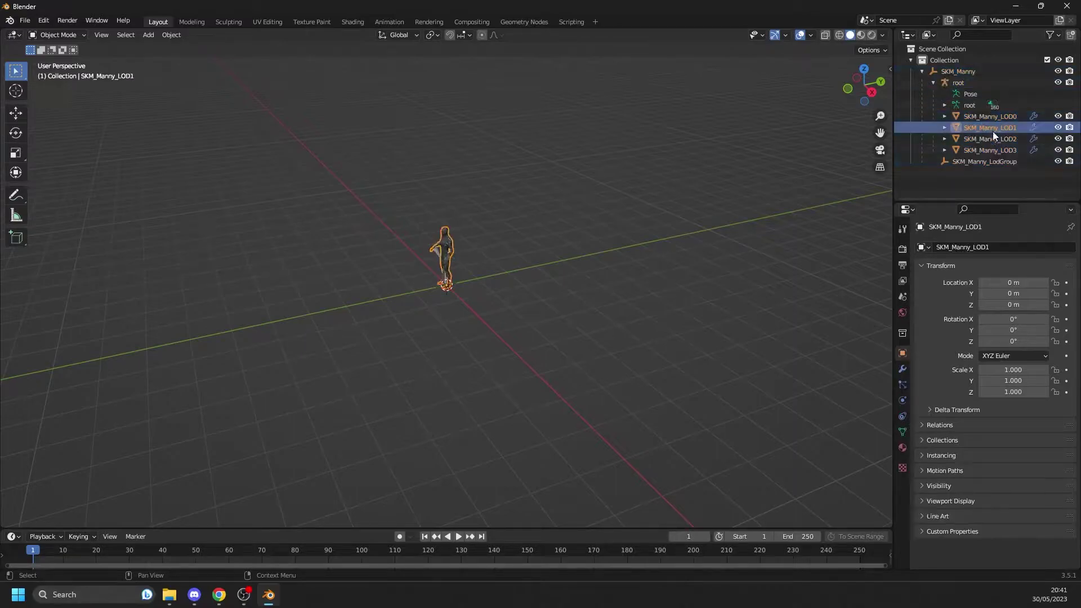
pyautogui.keyDown('shift'); pyautogui.click(987, 151); pyautogui.keyUp('shift')
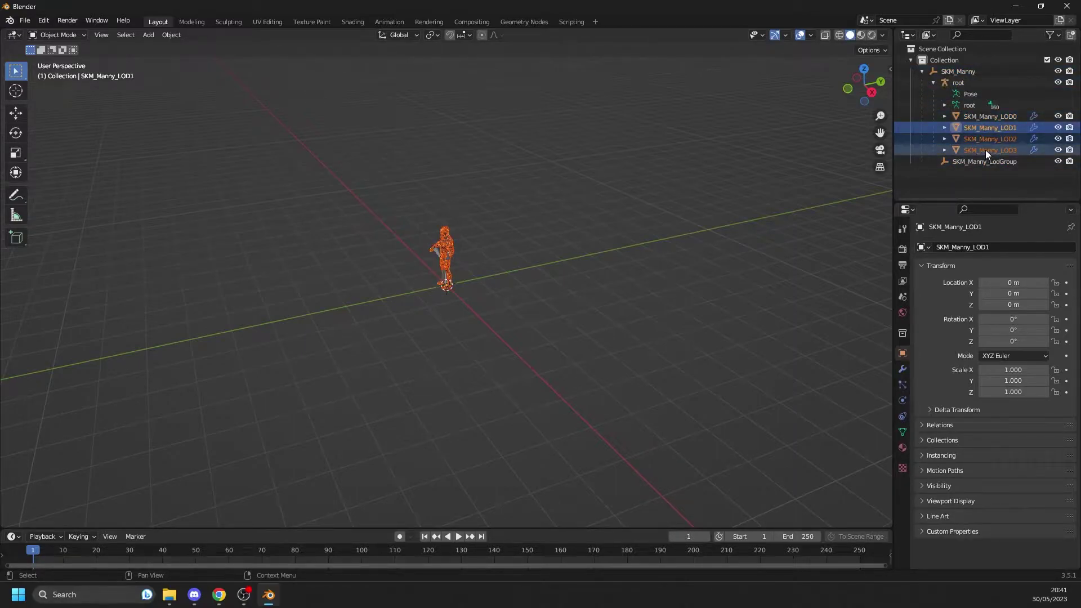
pyautogui.press('Delete')
pyautogui.scroll(3, 484, 310)
pyautogui.scroll(3, 450, 191)
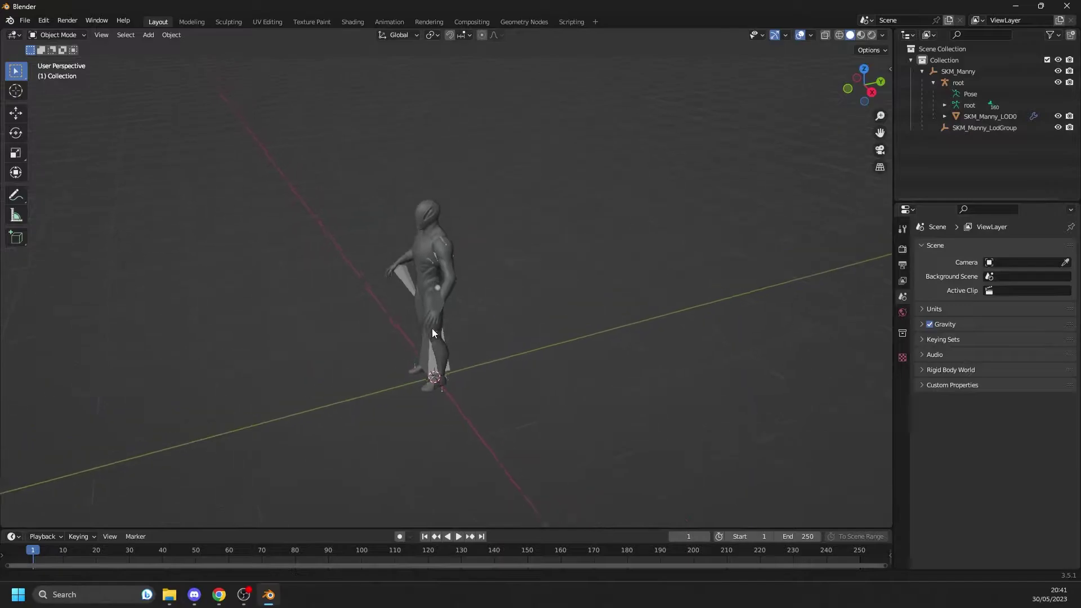
pyautogui.scroll(4, 428, 342)
# - Orbit to a front view of Manny and select the root armature
pyautogui.moveTo(428, 343)
pyautogui.mouseDown(button='middle')
pyautogui.moveTo(432, 320)
pyautogui.moveTo(497, 296)
pyautogui.moveTo(522, 314)
pyautogui.moveTo(504, 324)
pyautogui.mouseUp(button='middle')
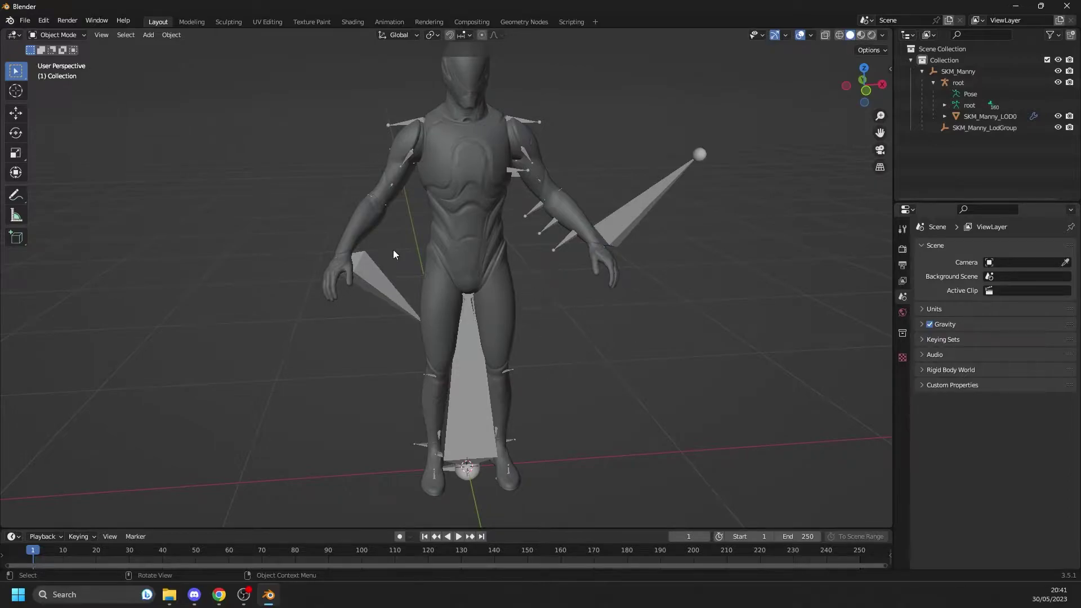
pyautogui.scroll(-3, 572, 119)
pyautogui.moveTo(553, 189)
pyautogui.mouseDown(button='middle')
pyautogui.moveTo(482, 226)
pyautogui.moveTo(386, 224)
pyautogui.moveTo(448, 226)
pyautogui.moveTo(390, 69)
pyautogui.mouseUp(button='middle')
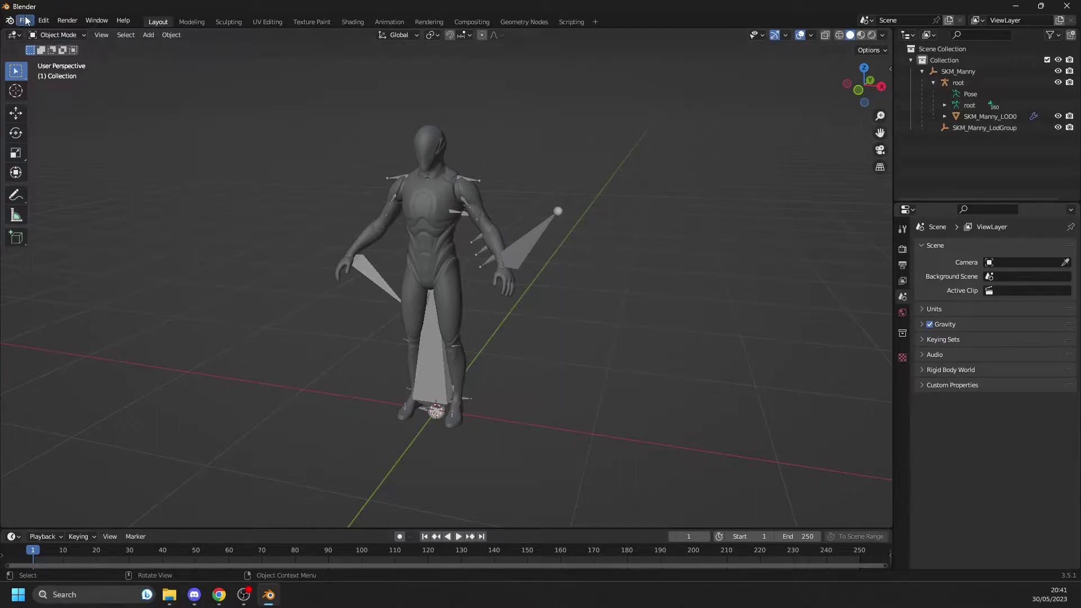
pyautogui.moveTo(434, 321)
pyautogui.mouseDown(button='middle')
pyautogui.moveTo(342, 329)
pyautogui.moveTo(544, 338)
pyautogui.mouseUp(button='middle')
pyautogui.click(457, 357)
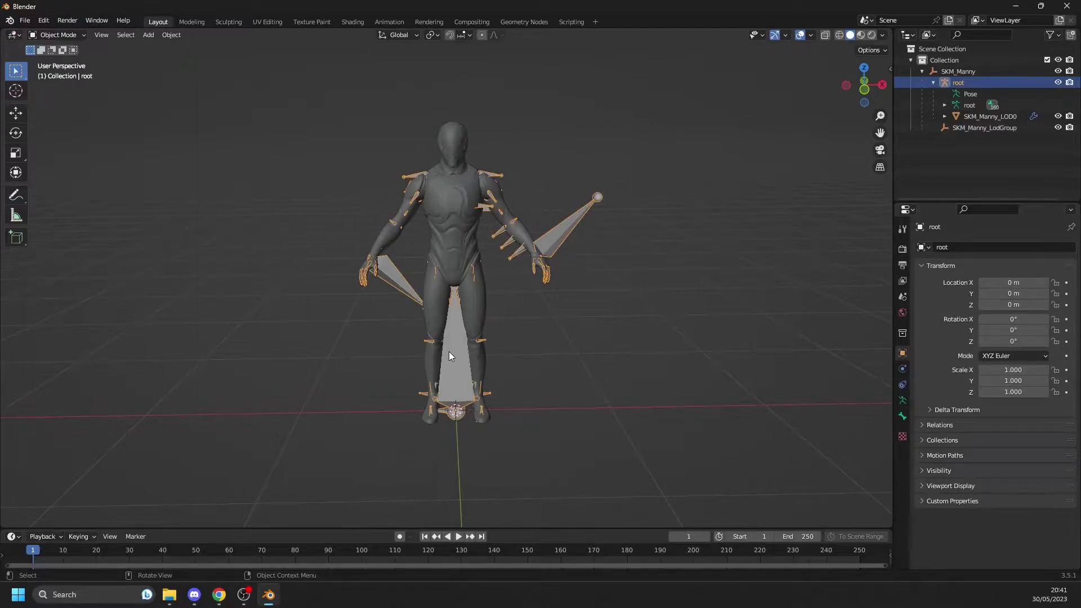
# - In Pose Mode, extract a metarig using the Unreal_Mannequin rig type
pyautogui.hotkey('ctrl', 'Tab')
pyautogui.rightClick(448, 353)
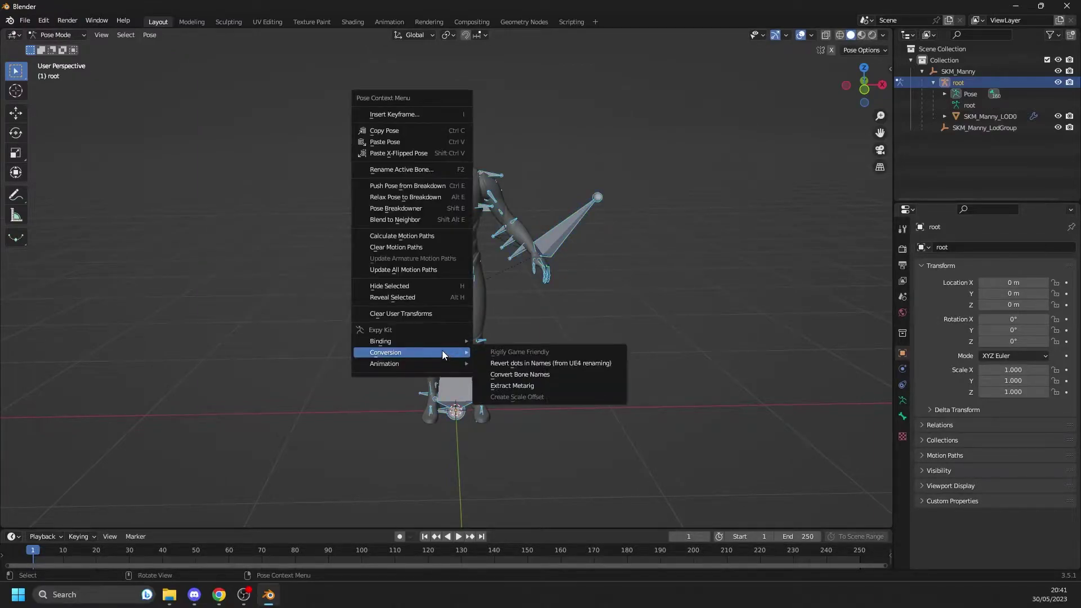
pyautogui.click(545, 386)
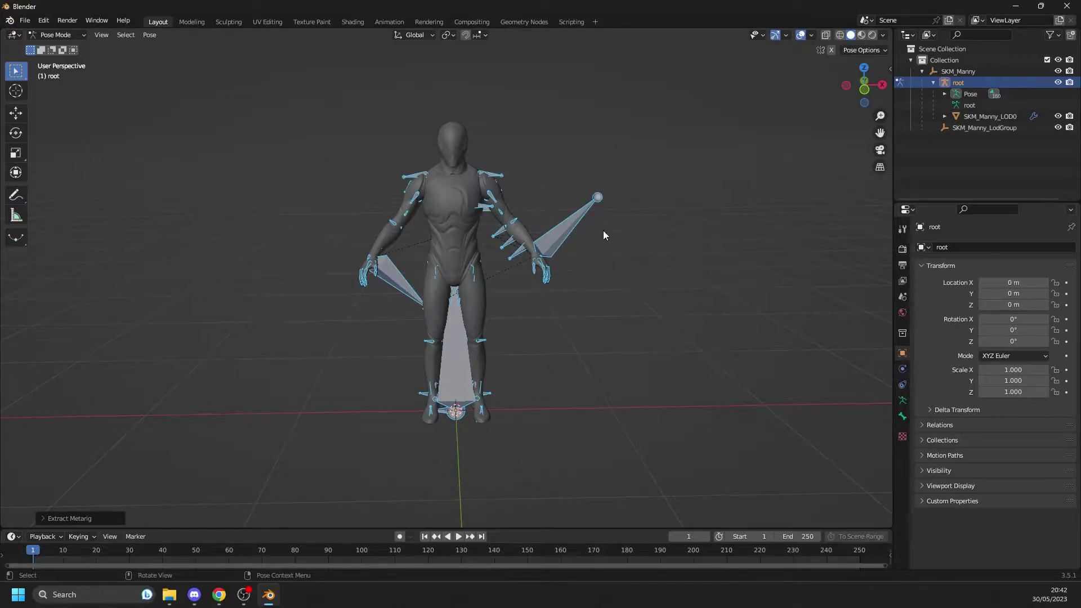
pyautogui.click(45, 515)
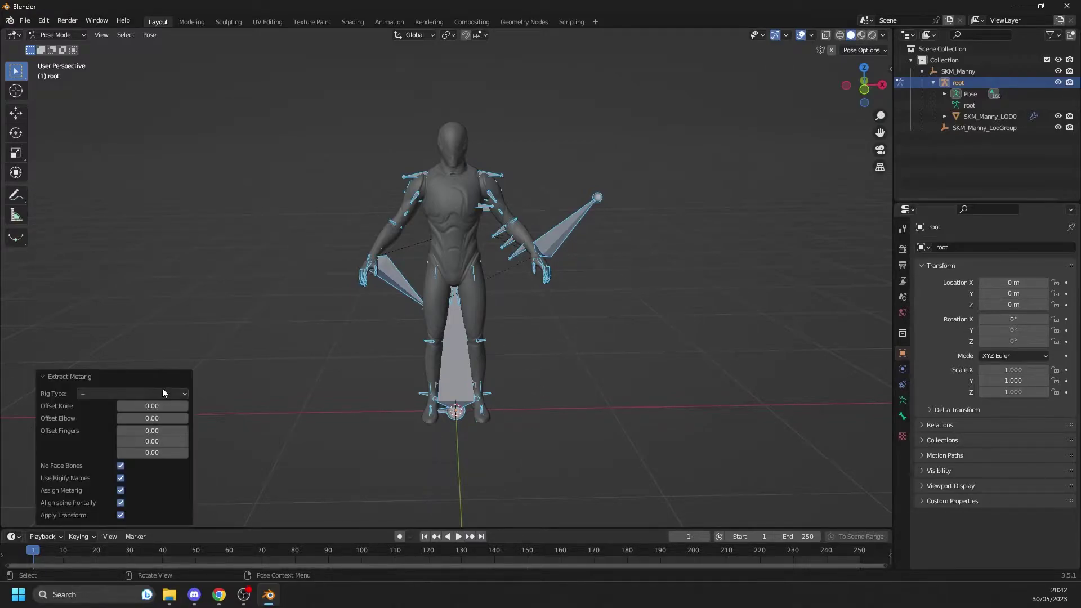
pyautogui.click(154, 391)
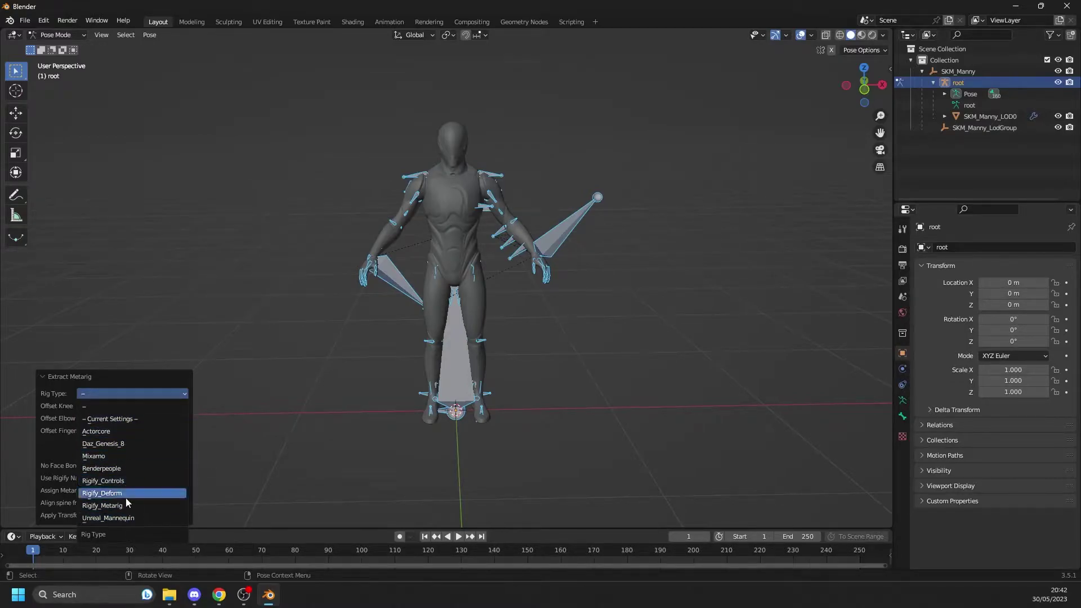
pyautogui.click(136, 516)
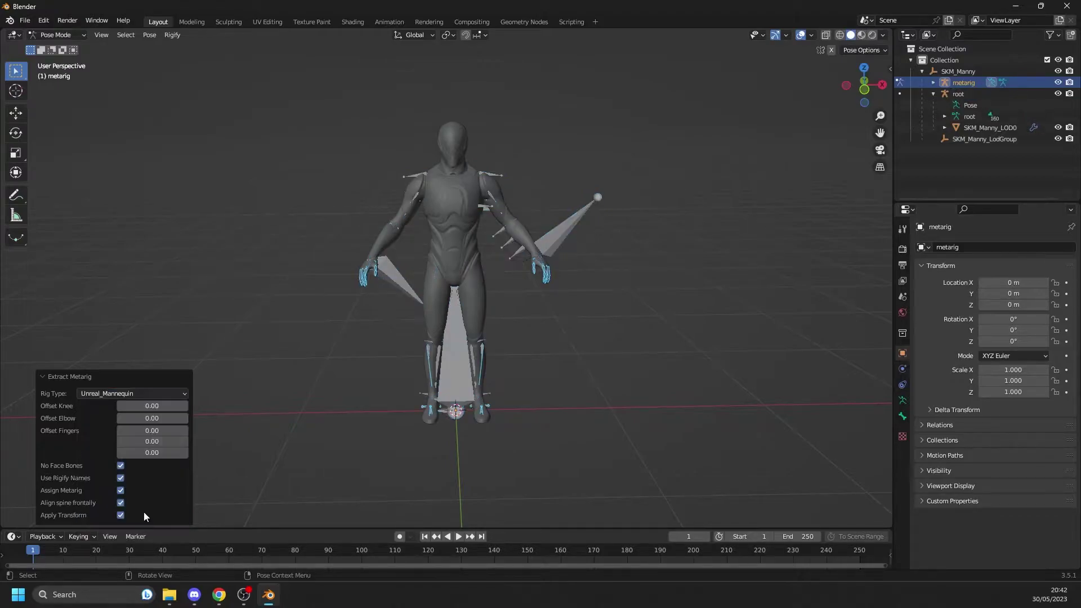
# - Orbit around the extracted metarig and show the armature's Rigify settings
pyautogui.moveTo(516, 434); pyautogui.dragTo(374, 389, button='middle')
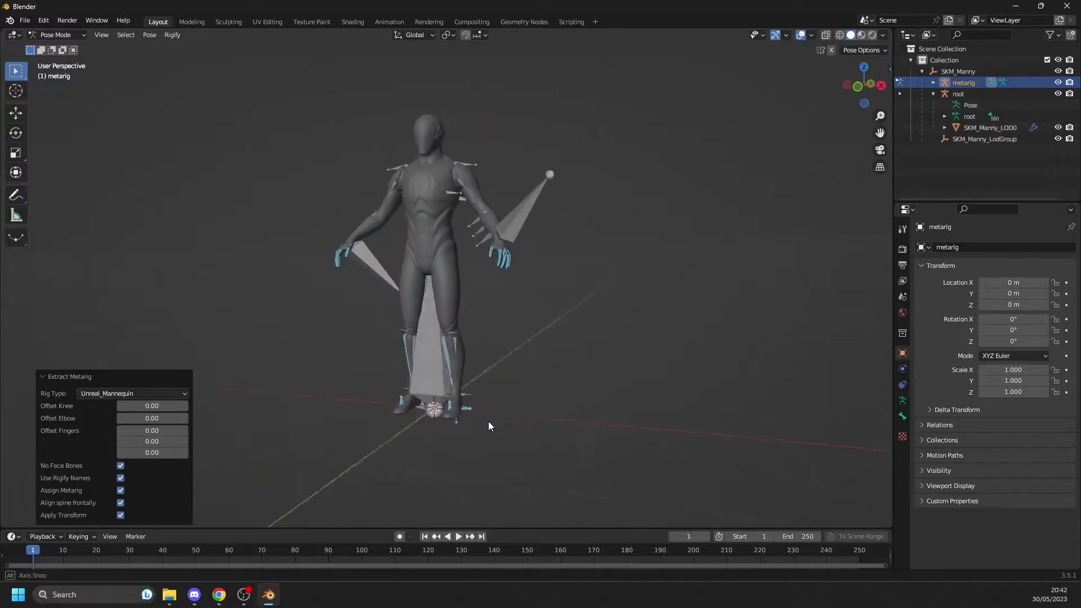
pyautogui.moveTo(373, 388); pyautogui.dragTo(498, 421, button='middle')
pyautogui.click(902, 400)
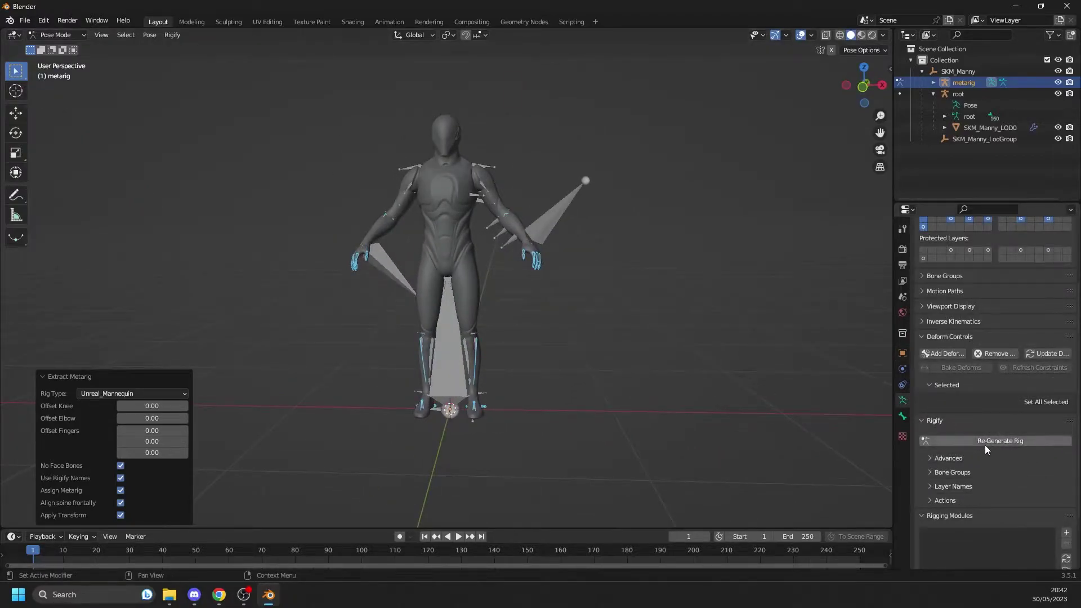
# - Generate the Rigify control rig from the metarig and select it in the viewport
pyautogui.click(990, 441)
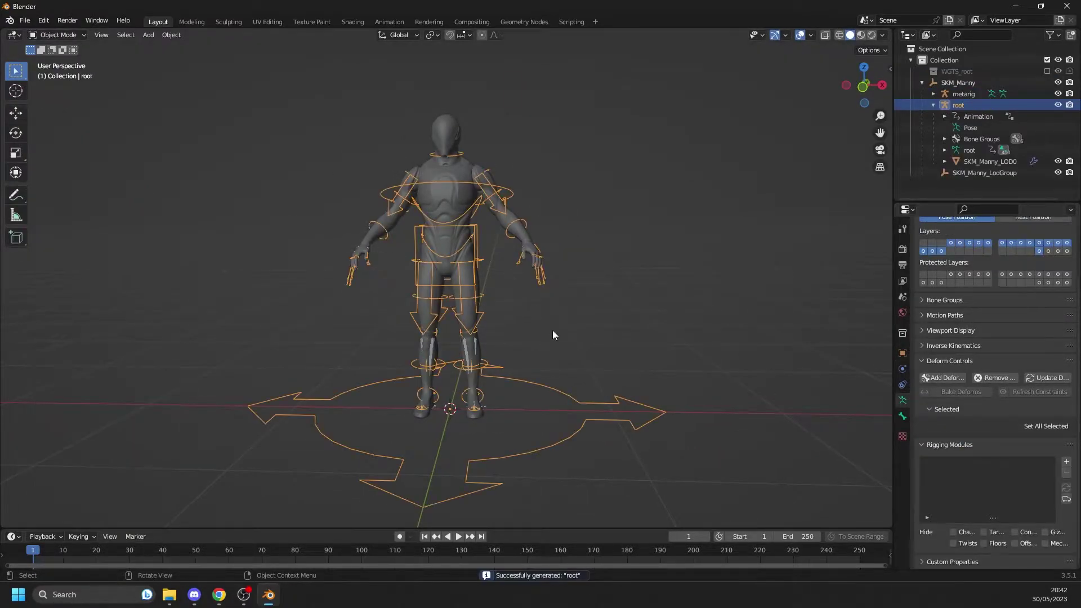
pyautogui.moveTo(552, 335); pyautogui.dragTo(501, 370, button='middle')
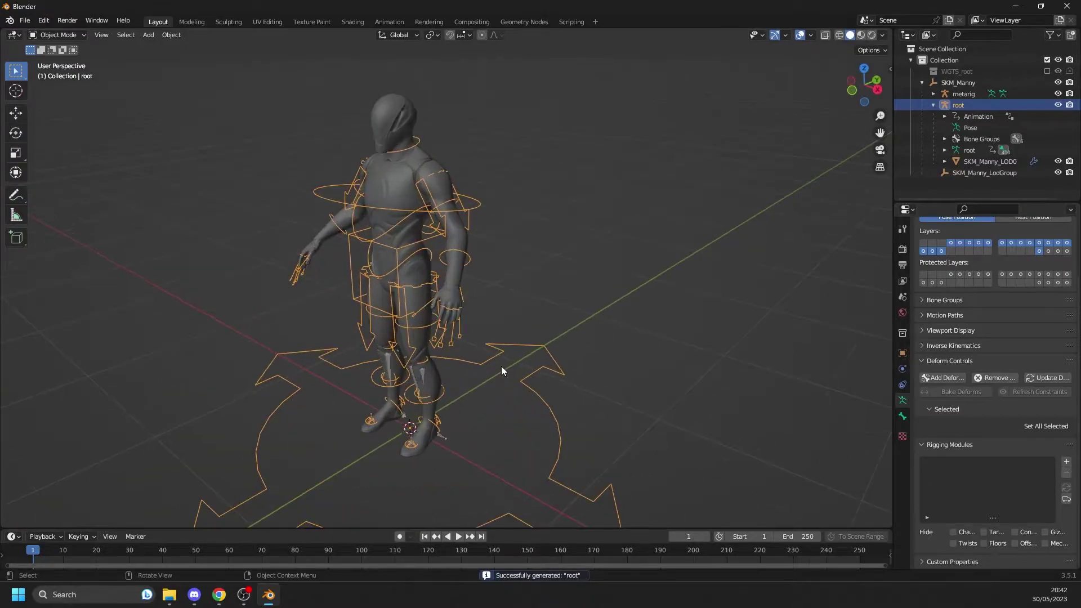
pyautogui.moveTo(501, 370); pyautogui.dragTo(535, 322, button='middle')
pyautogui.scroll(2, 474, 340)
pyautogui.click(590, 340)
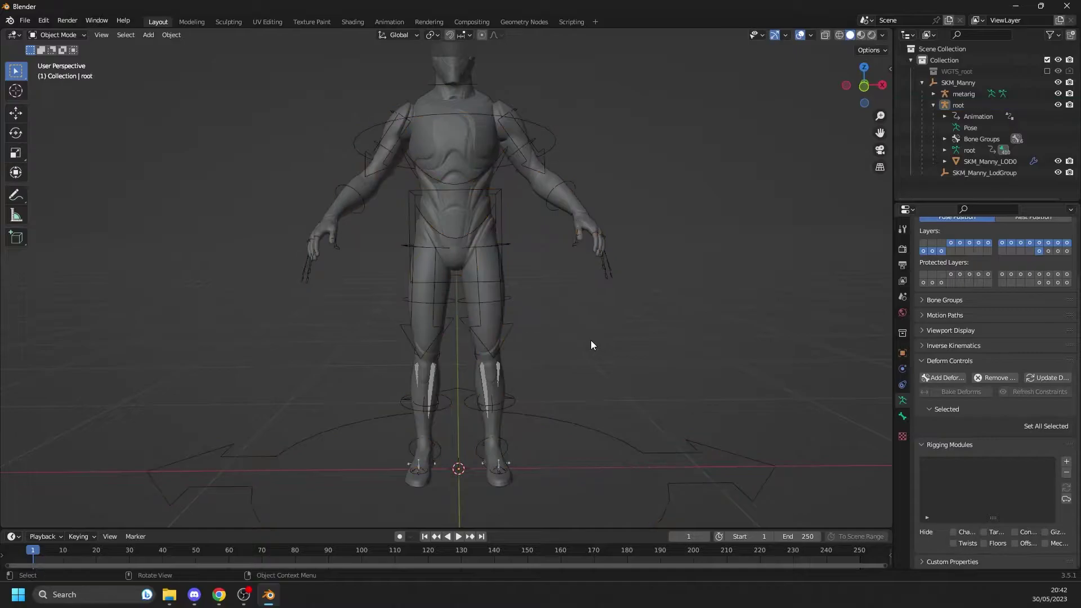
pyautogui.moveTo(590, 344); pyautogui.dragTo(532, 339, button='middle')
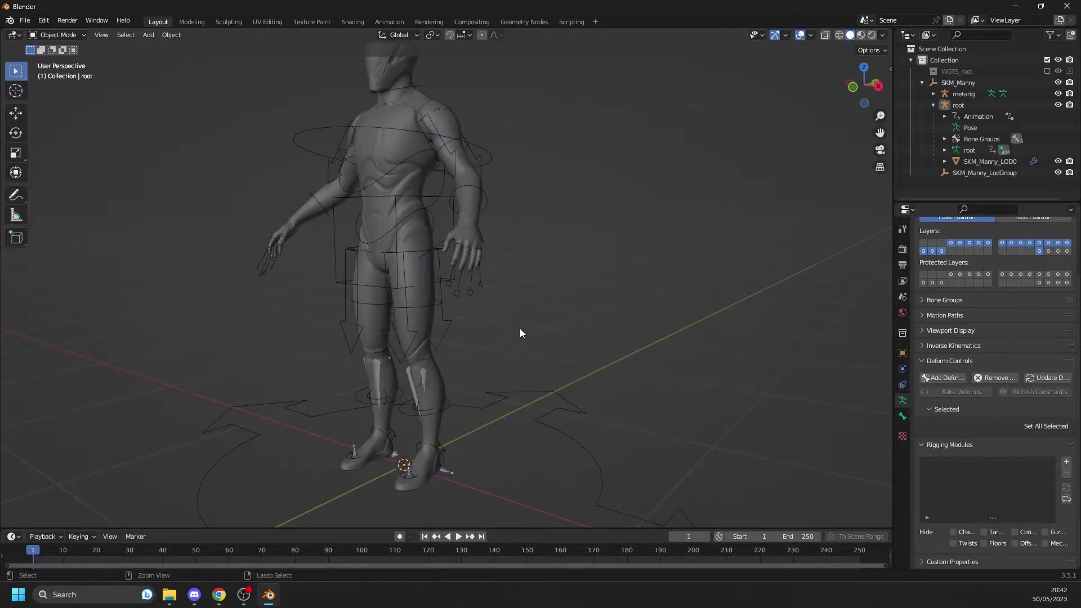
pyautogui.click(486, 198)
# - In Pose Mode, try moving the left palm control, then undo it
pyautogui.hotkey('ctrl', 'Tab')
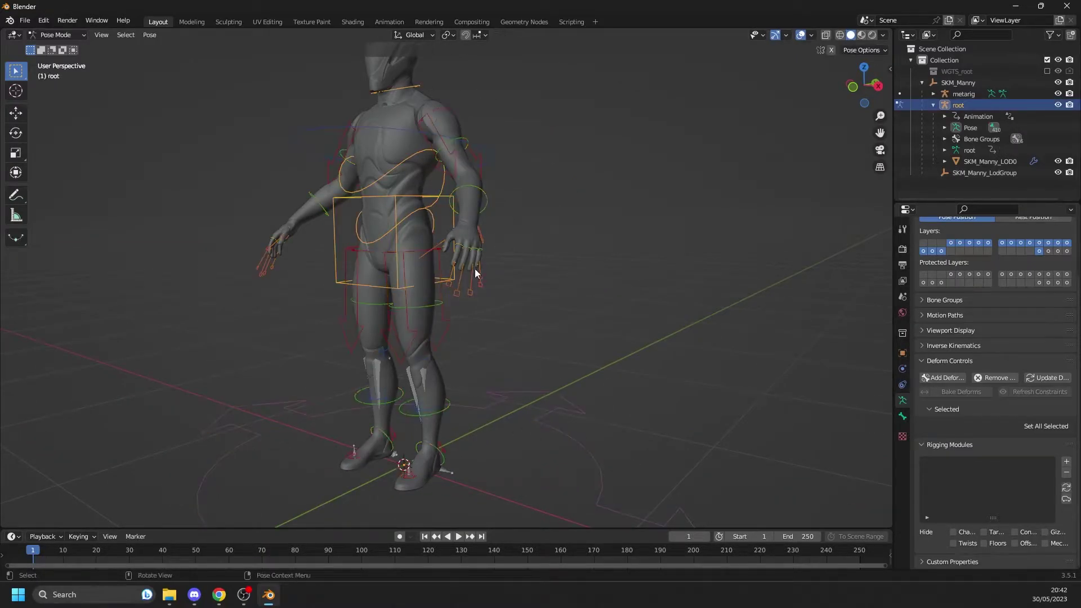
pyautogui.moveTo(486, 306)
pyautogui.mouseDown(button='middle')
pyautogui.moveTo(521, 245)
pyautogui.moveTo(522, 265)
pyautogui.moveTo(510, 255)
pyautogui.mouseUp(button='middle')
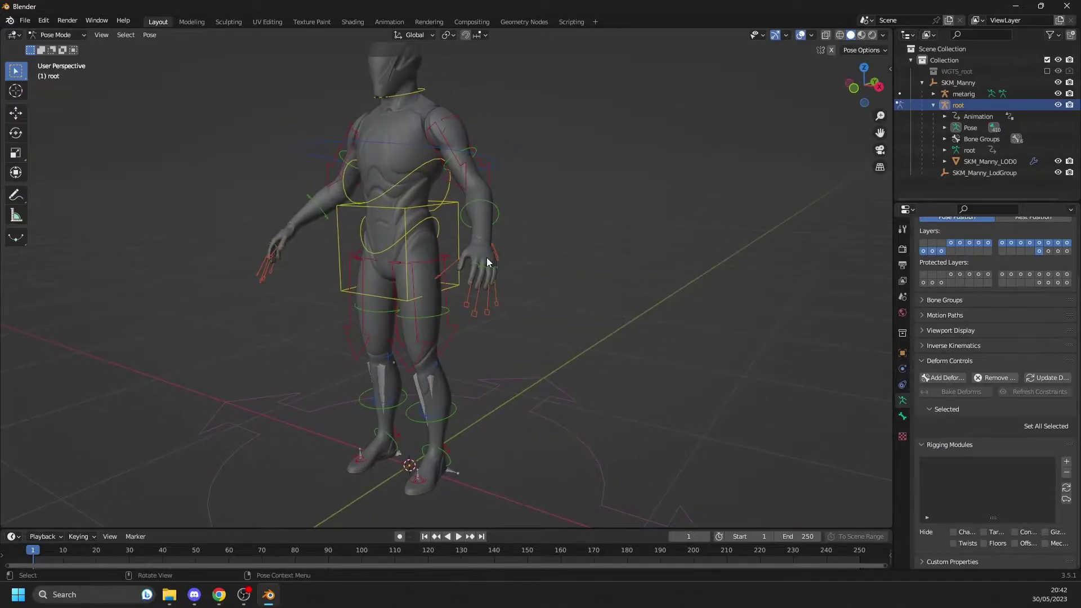
pyautogui.click(496, 252)
pyautogui.press('c')
pyautogui.click(16, 112)
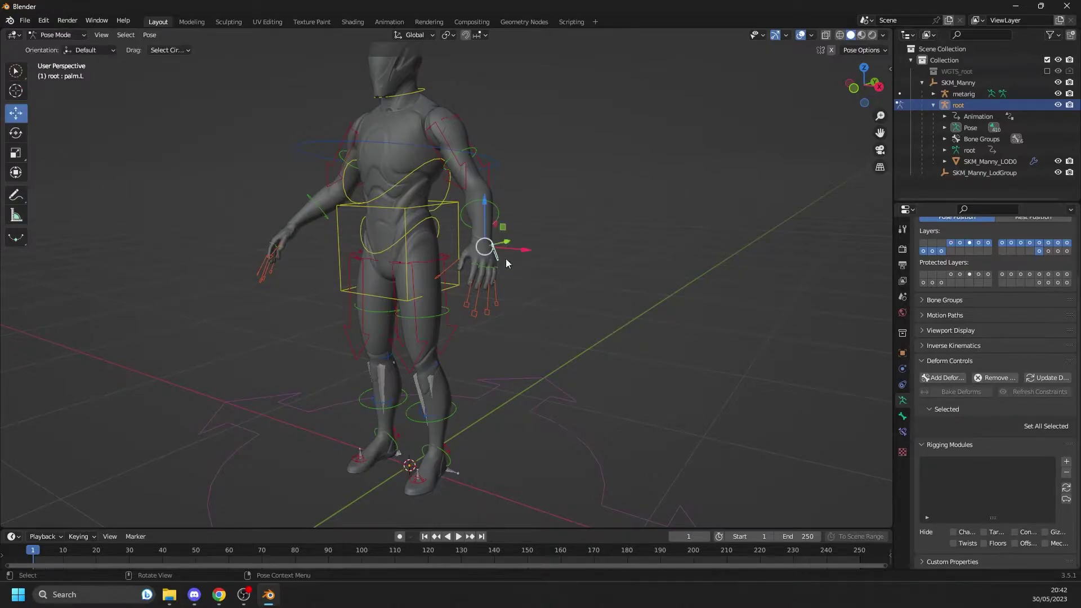
pyautogui.moveTo(483, 246); pyautogui.dragTo(514, 243)
pyautogui.hotkey('ctrl', 'z')
# - Raise the left hand IK control up and outward, checking bones in wireframe
pyautogui.moveTo(526, 266)
pyautogui.mouseDown(button='middle')
pyautogui.moveTo(464, 307)
pyautogui.moveTo(514, 299)
pyautogui.moveTo(483, 332)
pyautogui.mouseUp(button='middle')
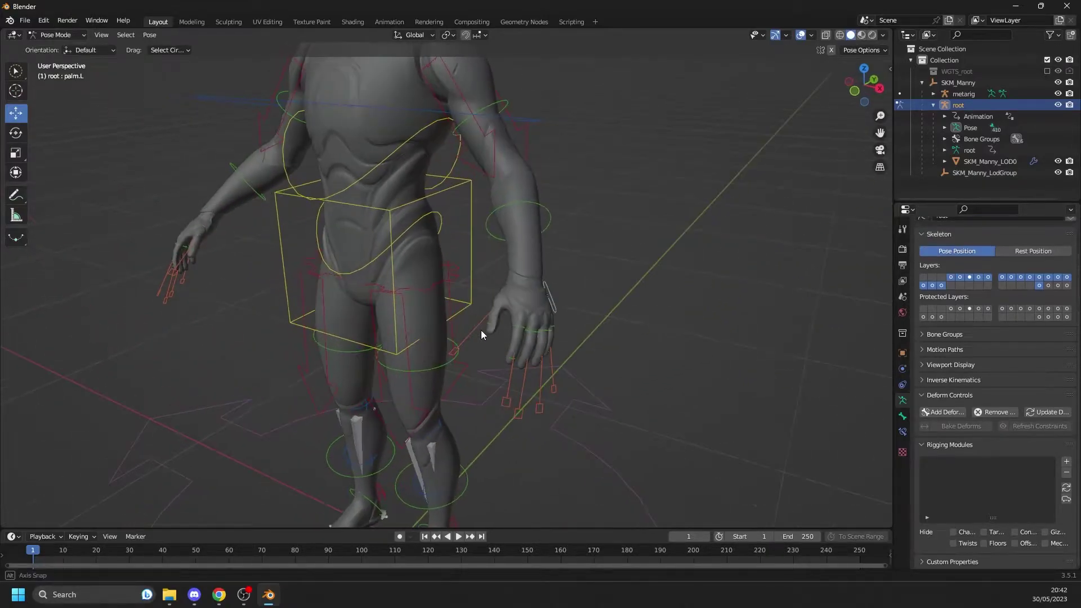
pyautogui.click(840, 35)
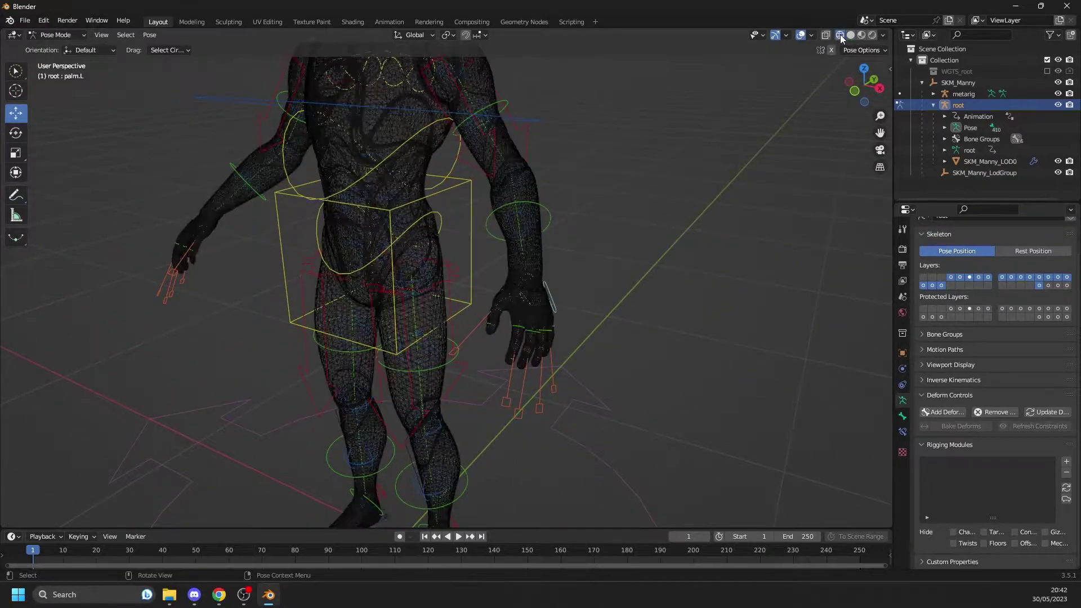
pyautogui.click(533, 292)
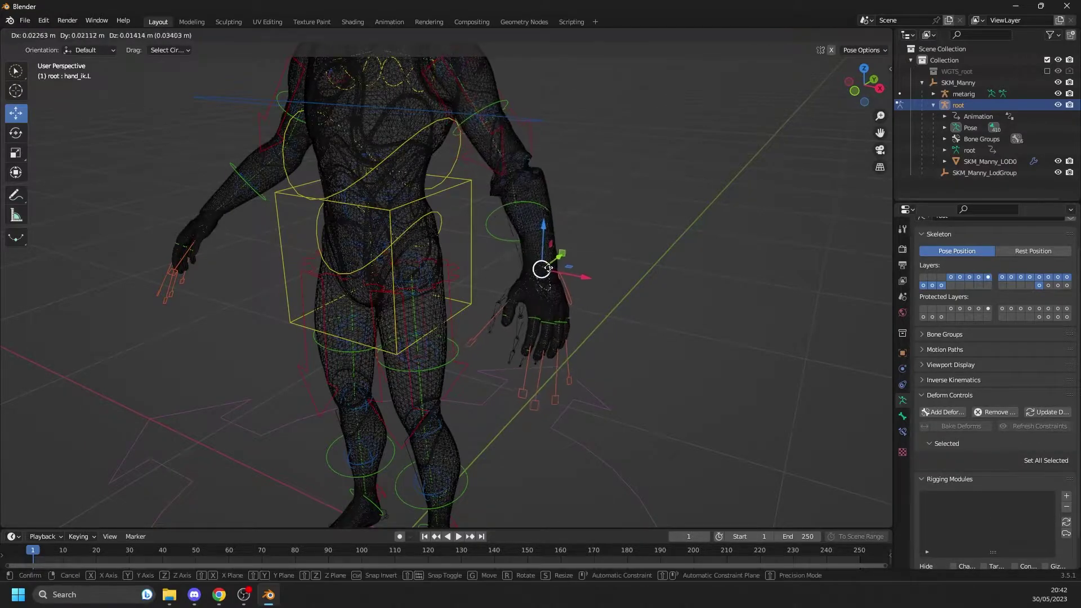
pyautogui.moveTo(526, 281); pyautogui.dragTo(611, 177)
pyautogui.moveTo(610, 177)
pyautogui.mouseDown(button='middle')
pyautogui.moveTo(586, 357)
pyautogui.moveTo(553, 252)
pyautogui.mouseUp(button='middle')
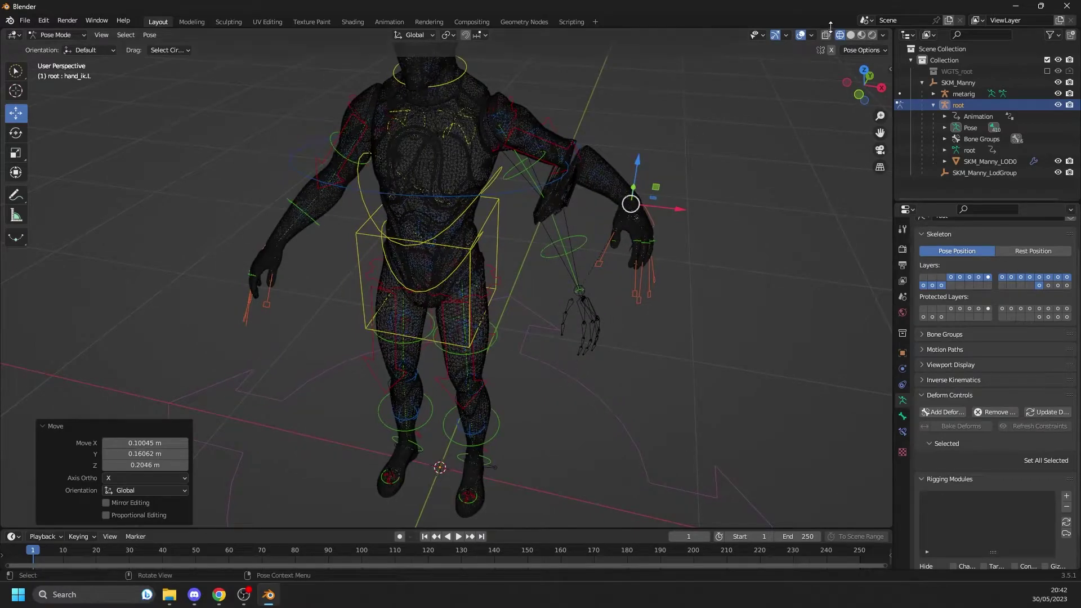
pyautogui.click(851, 36)
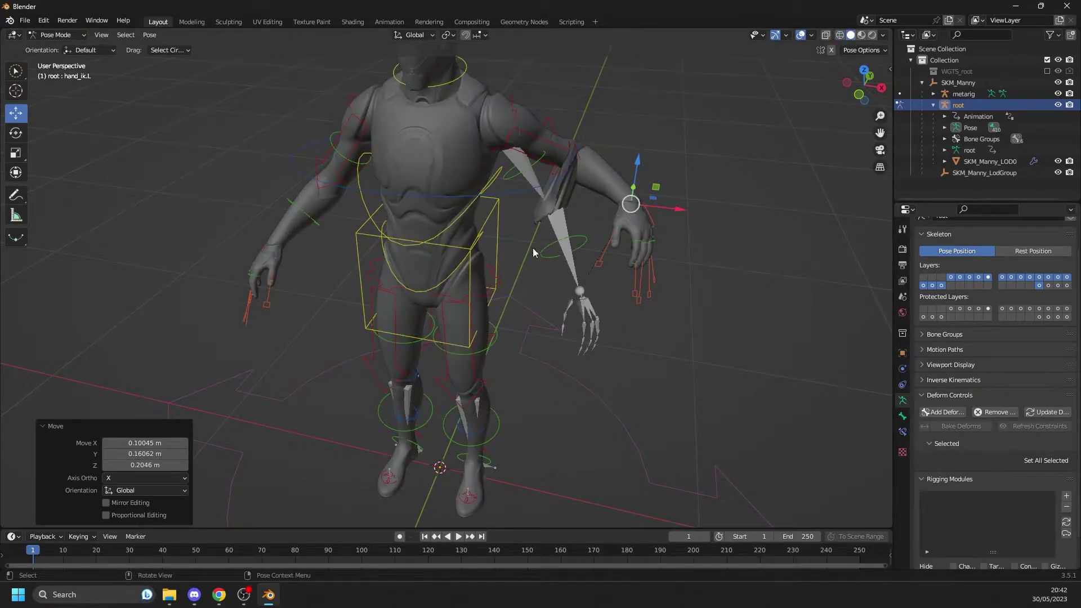
pyautogui.moveTo(533, 248)
pyautogui.mouseDown(button='middle')
pyautogui.moveTo(533, 306)
pyautogui.moveTo(546, 255)
pyautogui.moveTo(500, 247)
pyautogui.moveTo(604, 167)
pyautogui.mouseUp(button='middle')
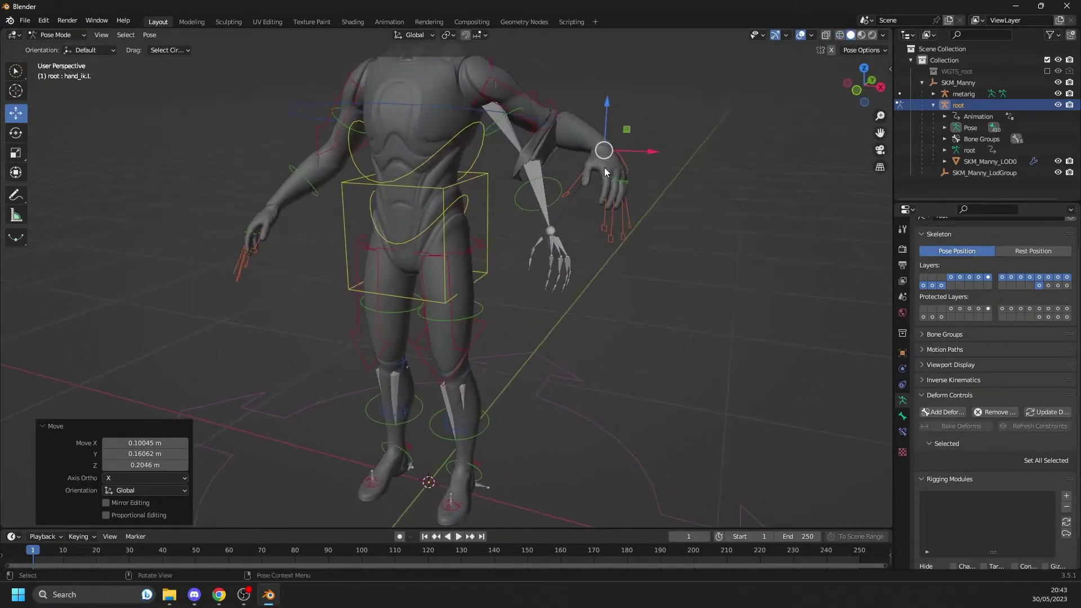
pyautogui.press('g')
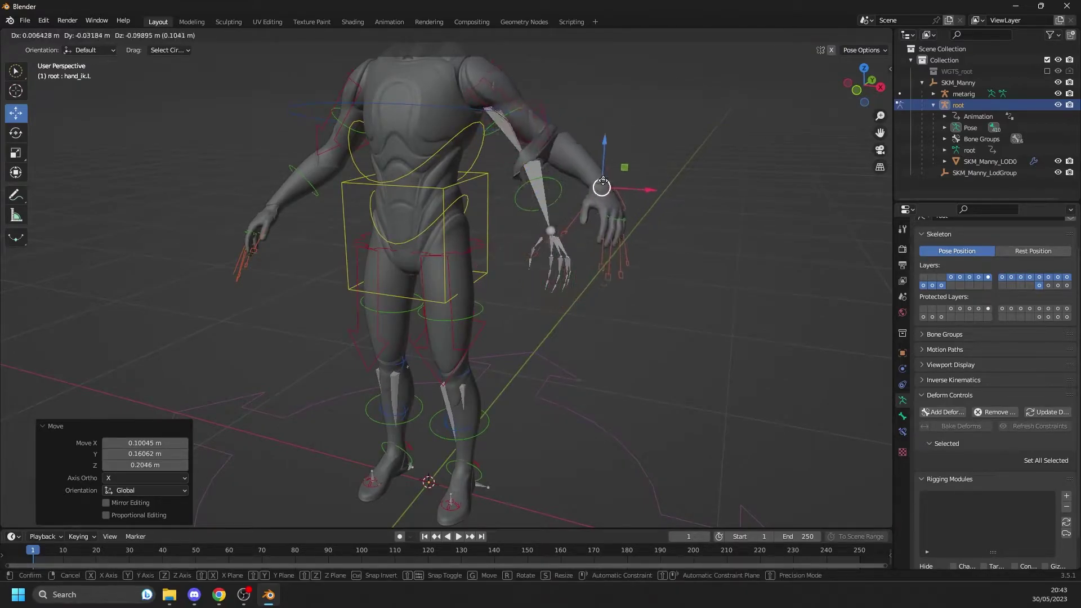
pyautogui.click(597, 161)
# - Lift the left foot IK control to bend the leg, after undoing a toe move
pyautogui.moveTo(597, 161)
pyautogui.mouseDown(button='middle')
pyautogui.moveTo(439, 259)
pyautogui.moveTo(366, 250)
pyautogui.moveTo(497, 244)
pyautogui.moveTo(432, 331)
pyautogui.moveTo(529, 292)
pyautogui.moveTo(504, 342)
pyautogui.mouseUp(button='middle')
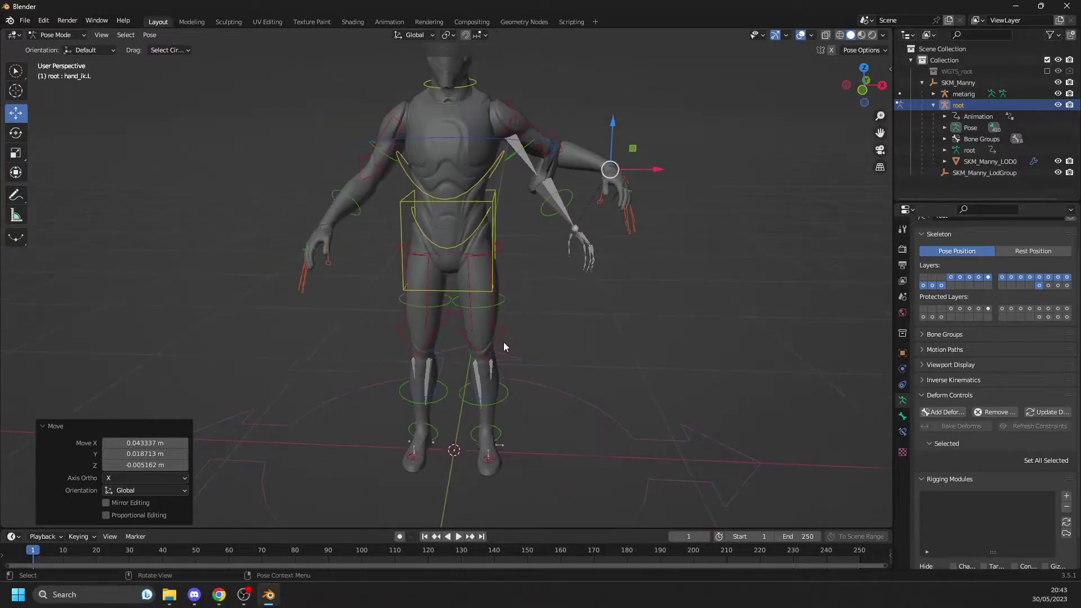
pyautogui.moveTo(567, 196)
pyautogui.mouseDown(button='middle')
pyautogui.moveTo(426, 367)
pyautogui.moveTo(403, 418)
pyautogui.mouseUp(button='middle')
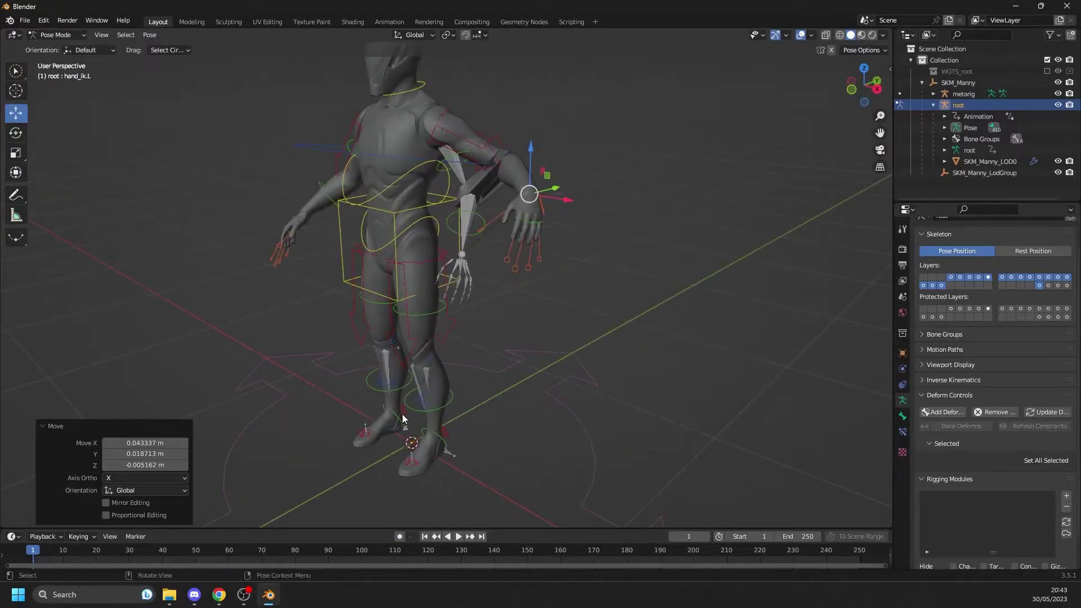
pyautogui.click(417, 464)
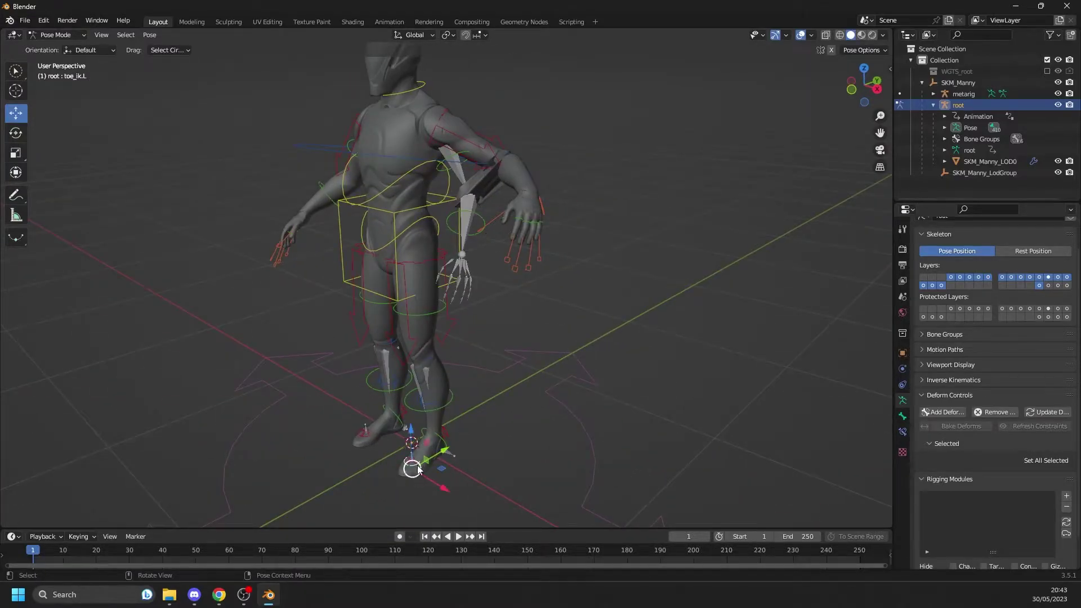
pyautogui.press('g')
pyautogui.click(422, 417)
pyautogui.hotkey('ctrl', 'z')
pyautogui.scroll(5, 425, 467)
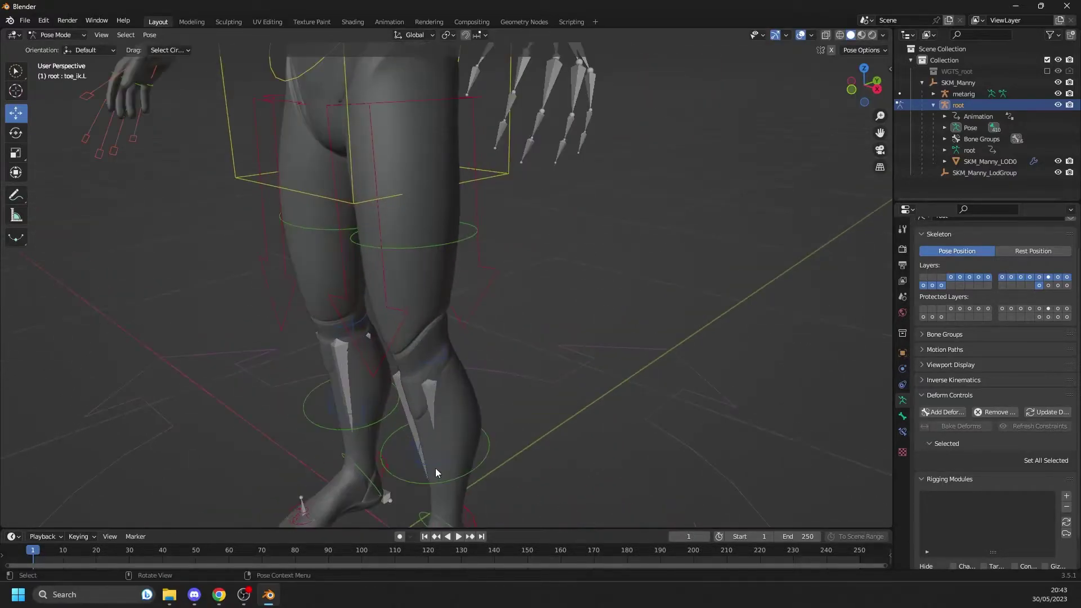
pyautogui.moveTo(425, 467)
pyautogui.mouseDown(button='middle')
pyautogui.moveTo(425, 428)
pyautogui.moveTo(517, 391)
pyautogui.mouseUp(button='middle')
pyautogui.click(386, 395)
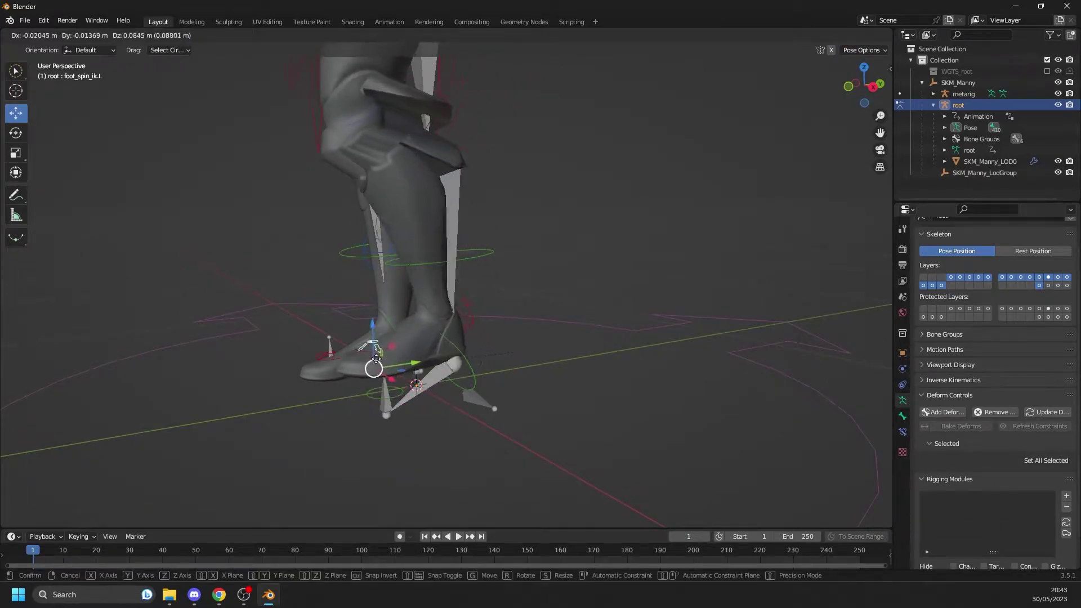
pyautogui.moveTo(393, 407); pyautogui.dragTo(427, 306)
pyautogui.scroll(-2, 427, 306)
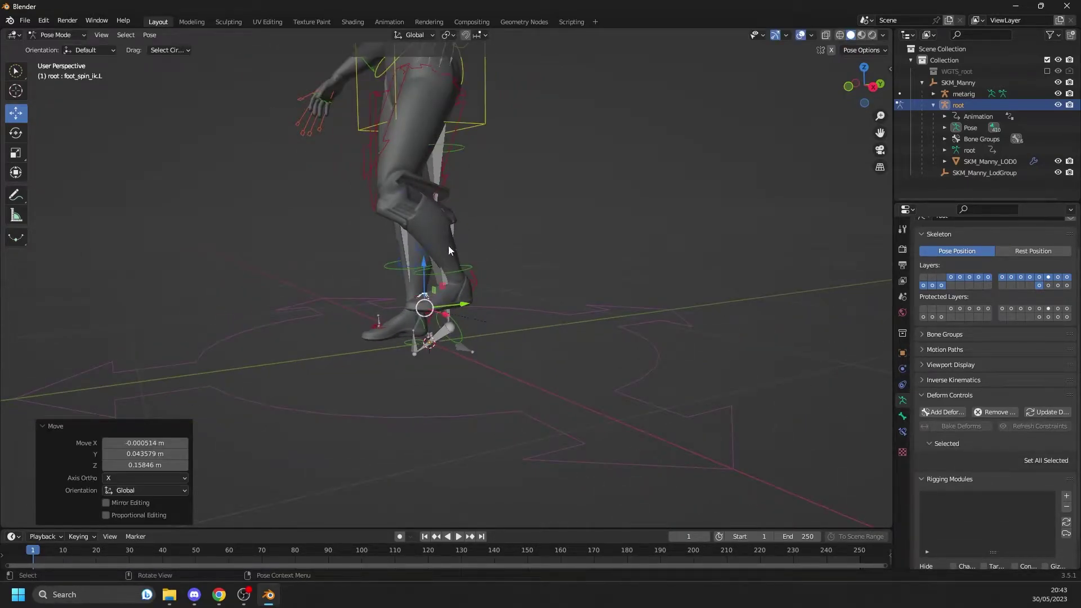
# - Select the chest control, start a new unsaved General scene, and switch to Chrome
pyautogui.moveTo(449, 246); pyautogui.dragTo(378, 213, button='middle')
pyautogui.moveTo(379, 267)
pyautogui.mouseDown(button='middle')
pyautogui.moveTo(358, 286)
pyautogui.moveTo(501, 308)
pyautogui.moveTo(535, 239)
pyautogui.moveTo(490, 332)
pyautogui.mouseUp(button='middle')
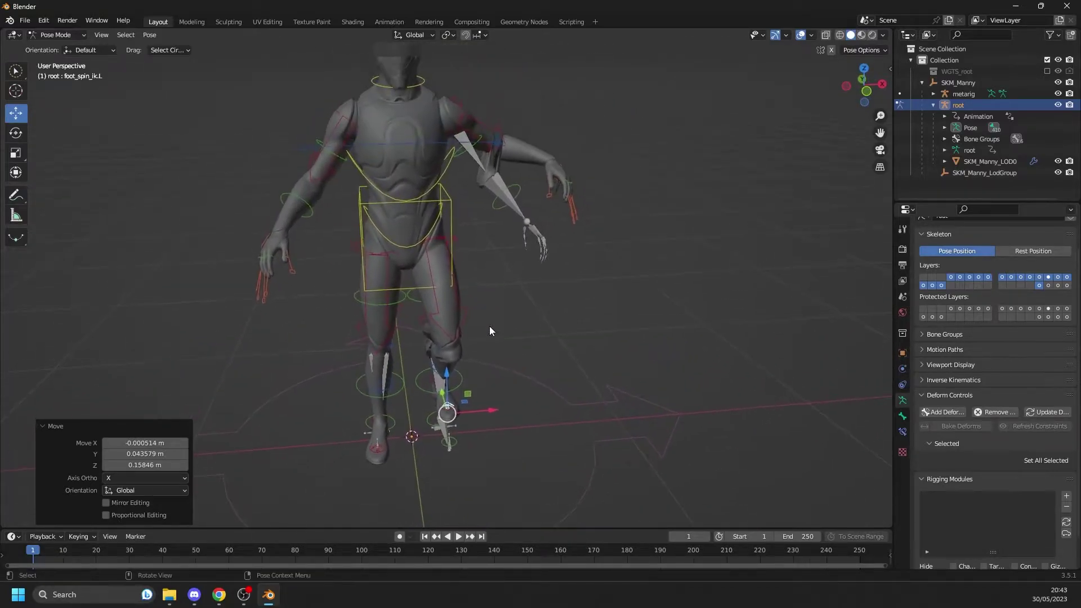
pyautogui.click(452, 159)
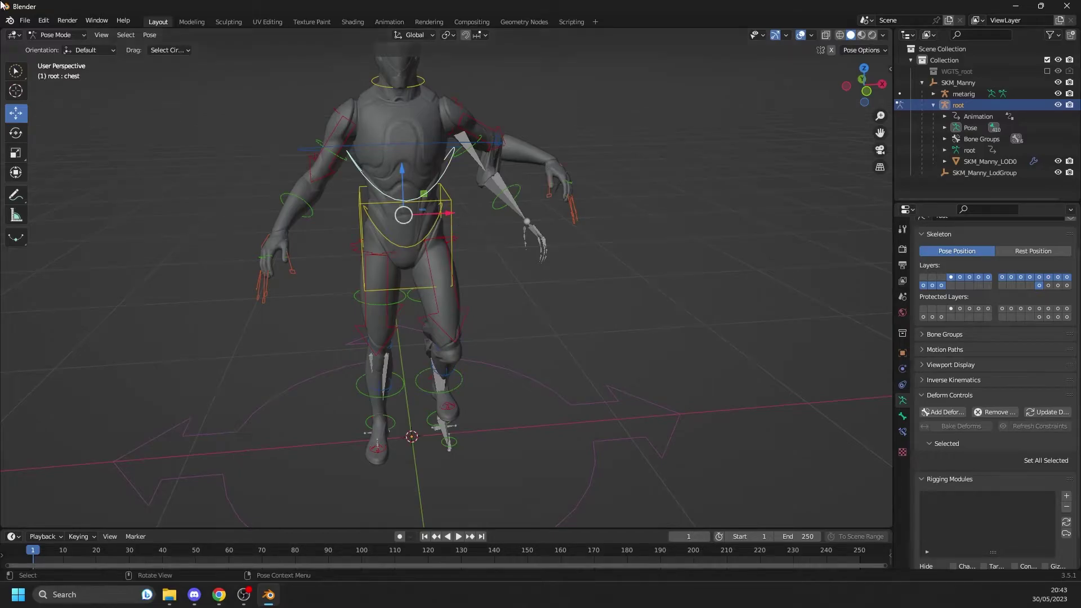
pyautogui.click(25, 19)
pyautogui.moveTo(40, 33)
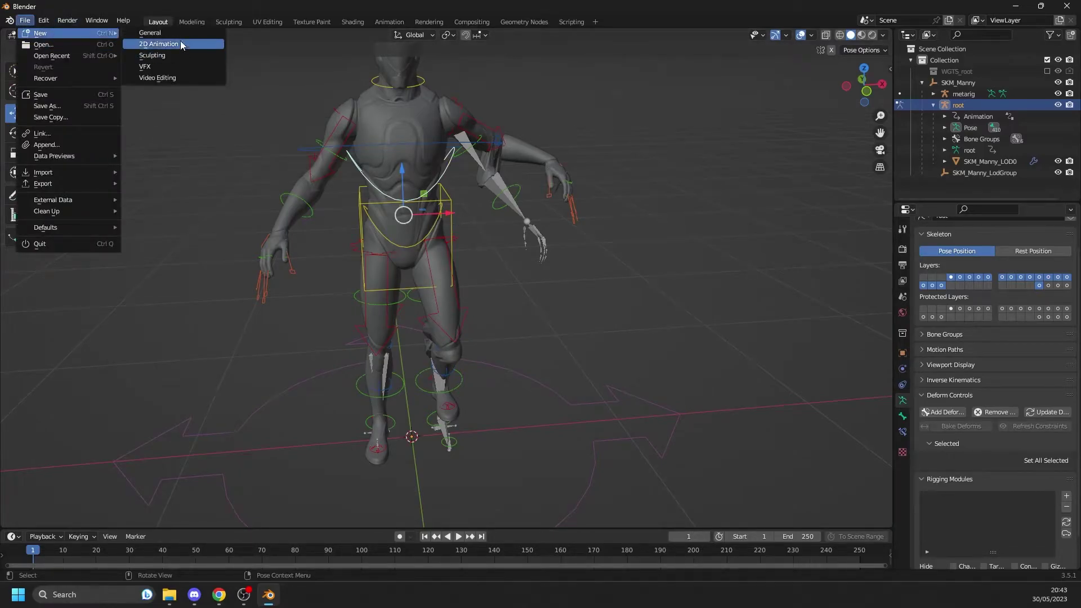
pyautogui.click(176, 33)
pyautogui.click(543, 315)
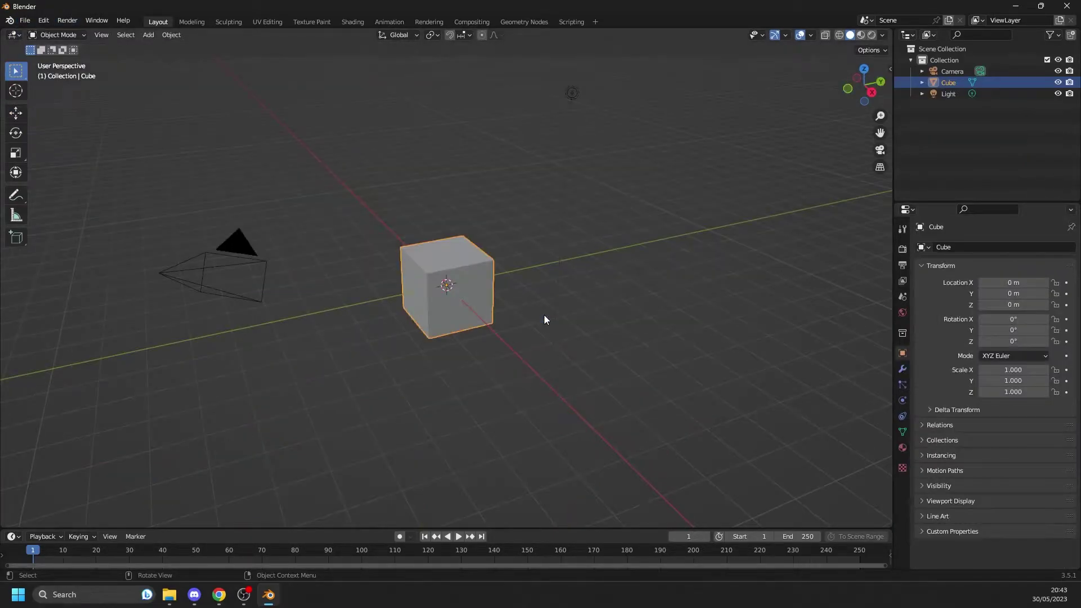
pyautogui.moveTo(219, 594)
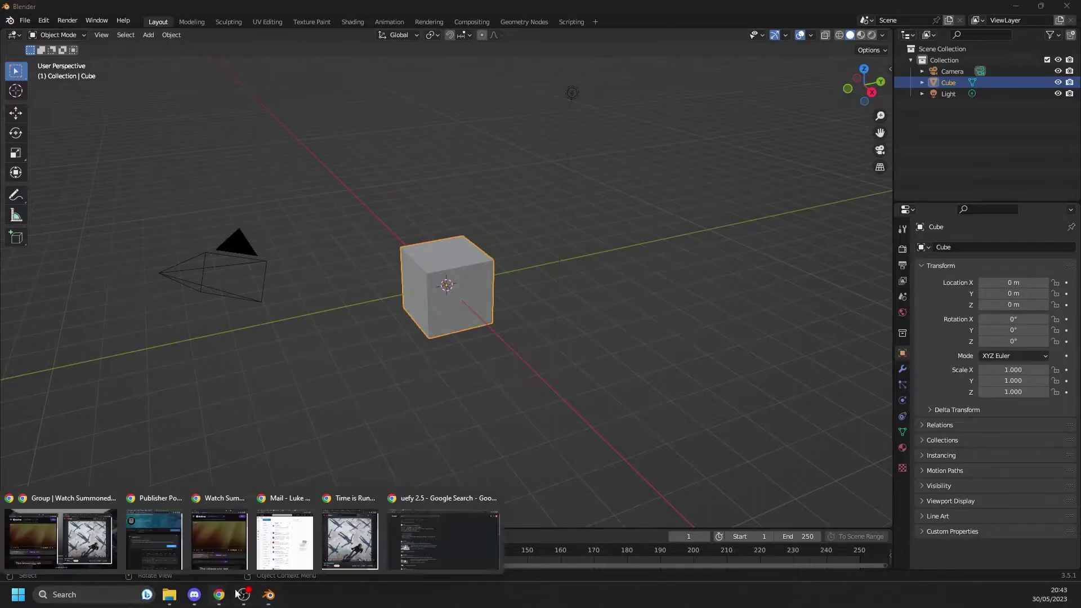
pyautogui.click(458, 535)
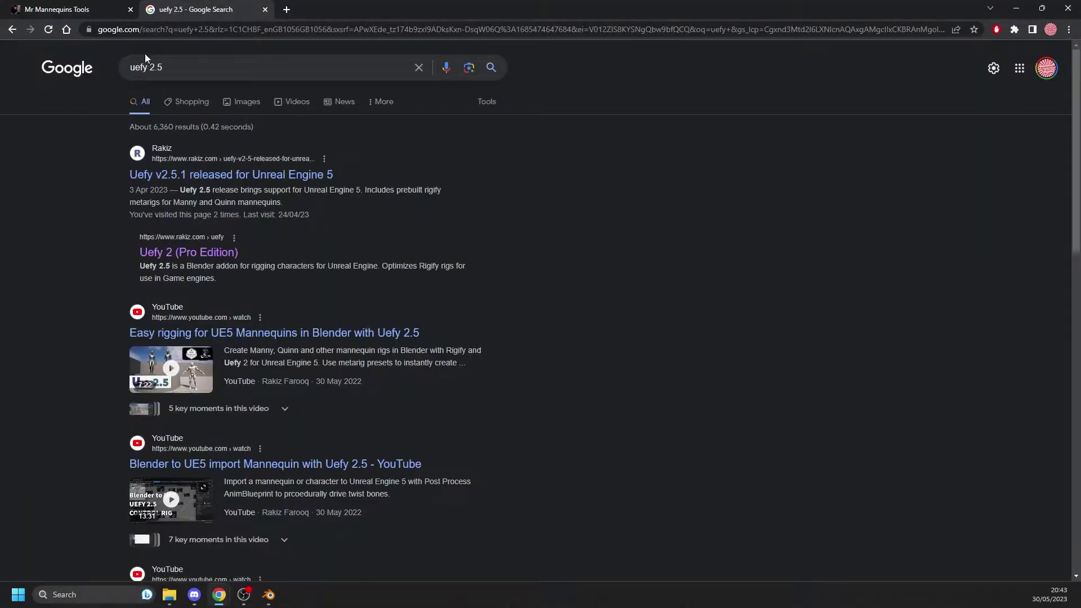
# - Open the Uefy v2.5.1 release article, then the Uefy 2 (Pro Edition) product page
pyautogui.click(180, 176)
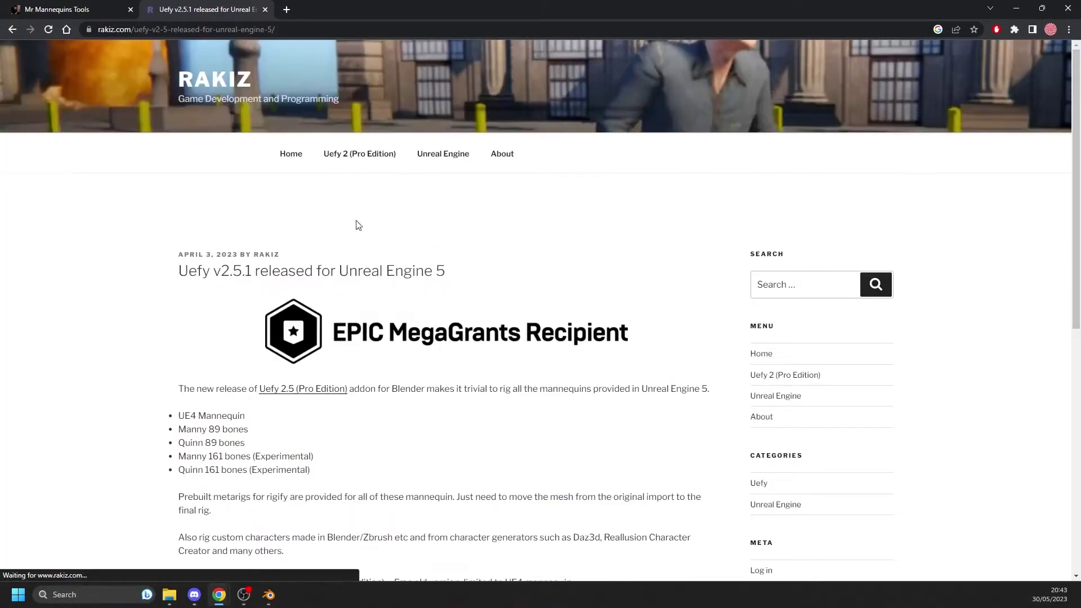
pyautogui.scroll(-3, 400, 261)
pyautogui.scroll(-3, 466, 295)
pyautogui.scroll(1, 454, 319)
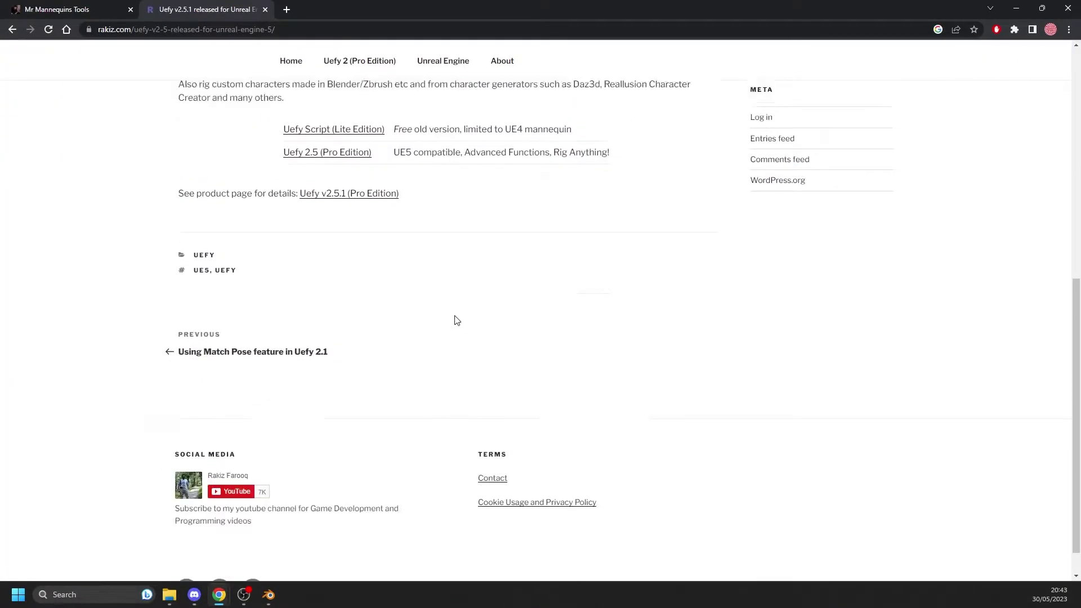
pyautogui.scroll(5, 455, 335)
pyautogui.scroll(-2, 454, 335)
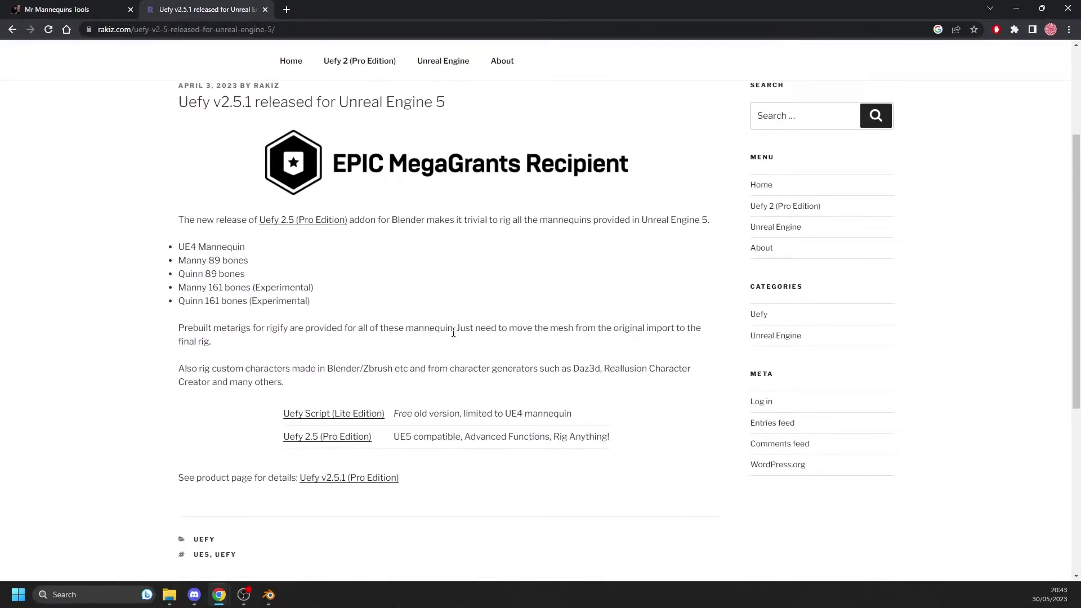
pyautogui.scroll(2, 453, 333)
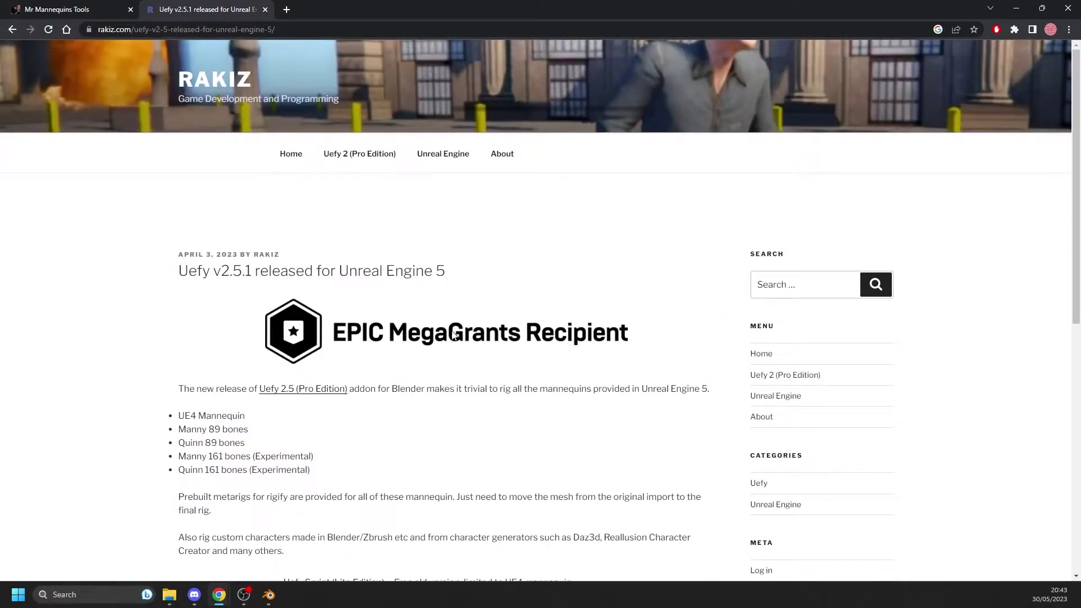
pyautogui.scroll(-3, 452, 335)
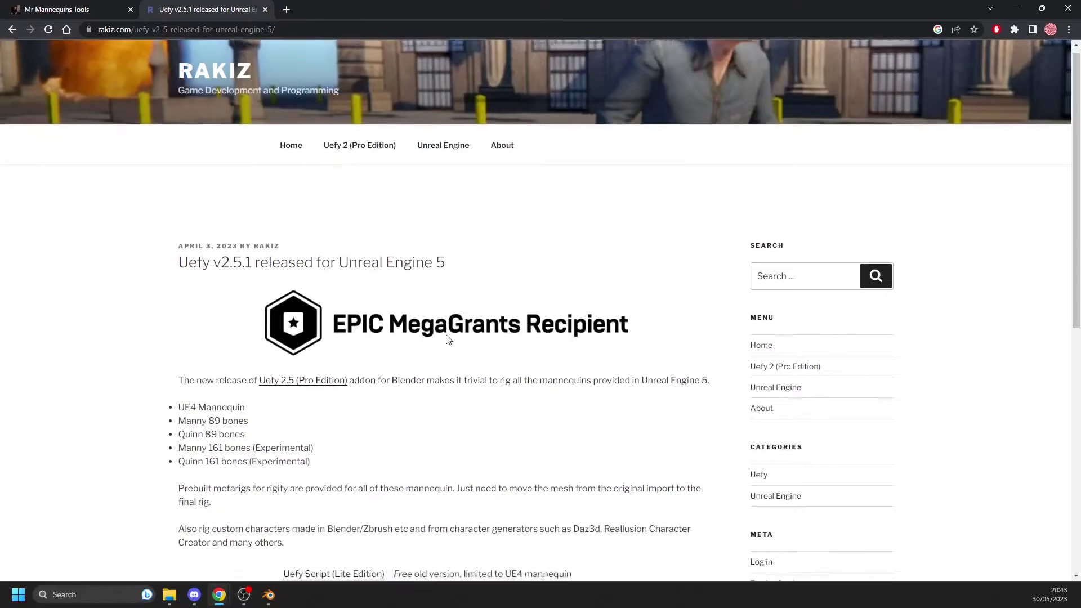
pyautogui.scroll(3, 447, 340)
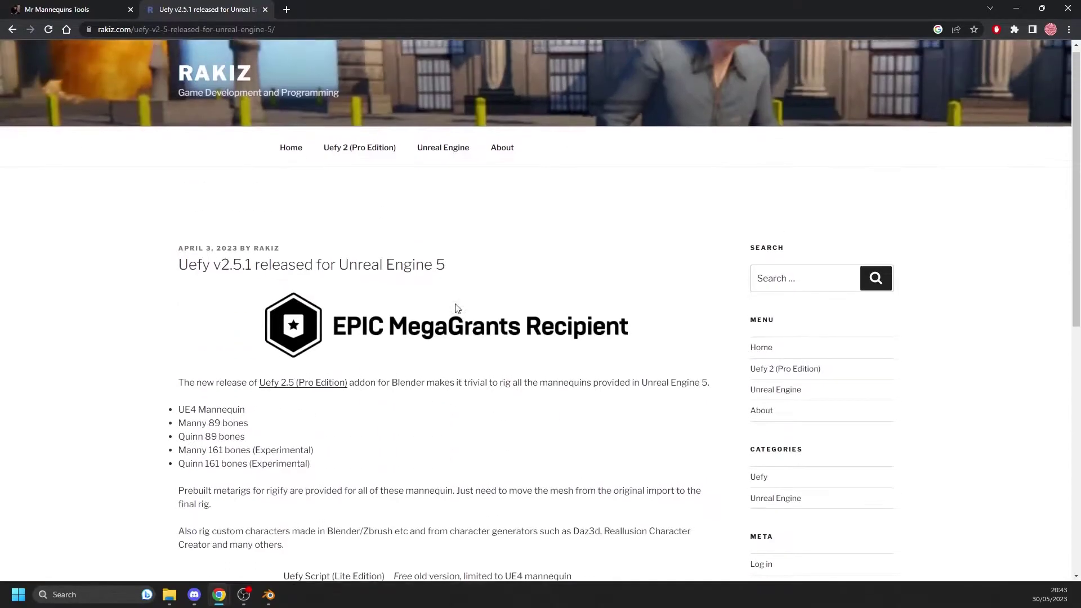
pyautogui.click(380, 161)
pyautogui.scroll(-3, 319, 193)
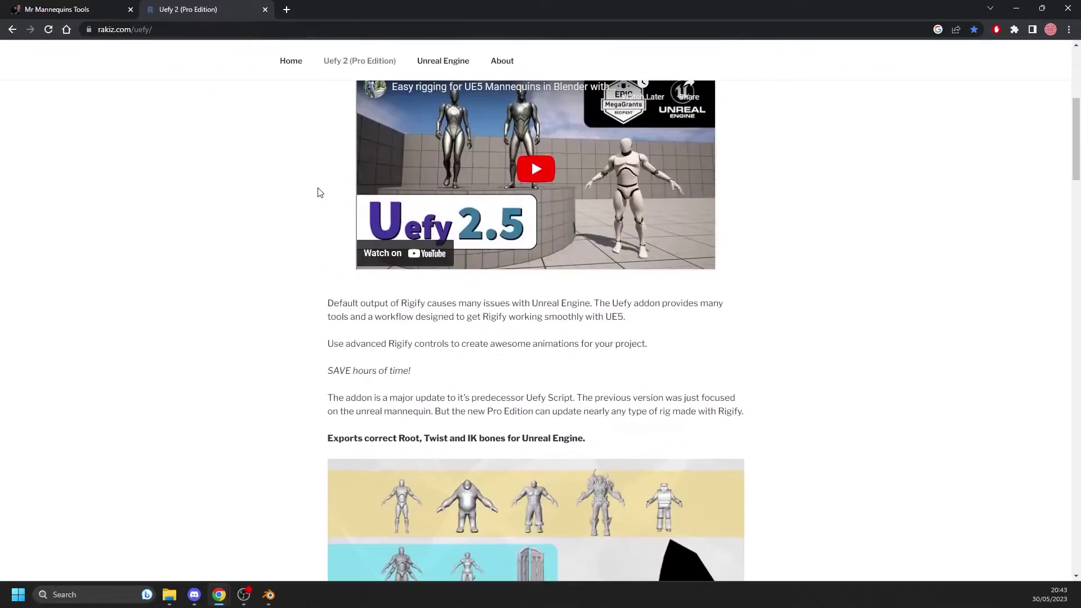
pyautogui.scroll(-3, 592, 401)
pyautogui.scroll(-2, 590, 401)
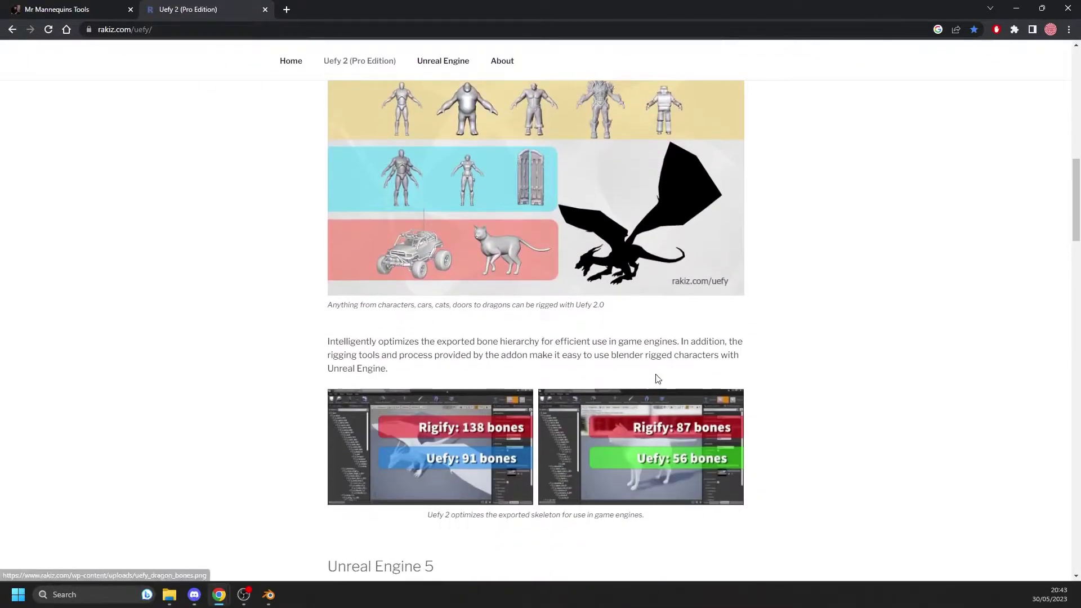
pyautogui.scroll(-3, 625, 377)
pyautogui.scroll(2, 596, 377)
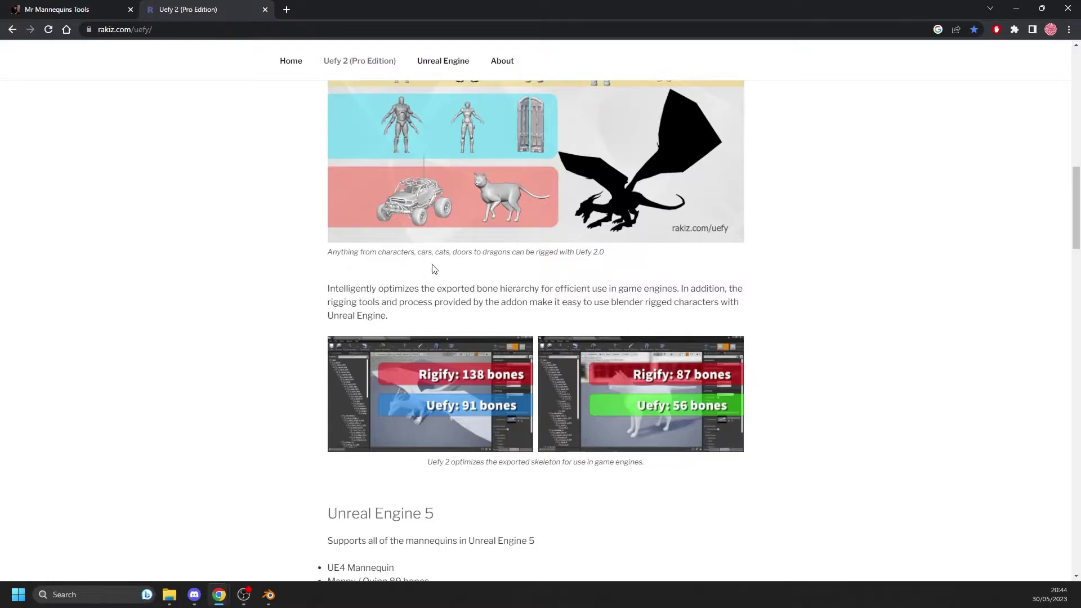
pyautogui.scroll(4, 436, 273)
pyautogui.scroll(3, 436, 273)
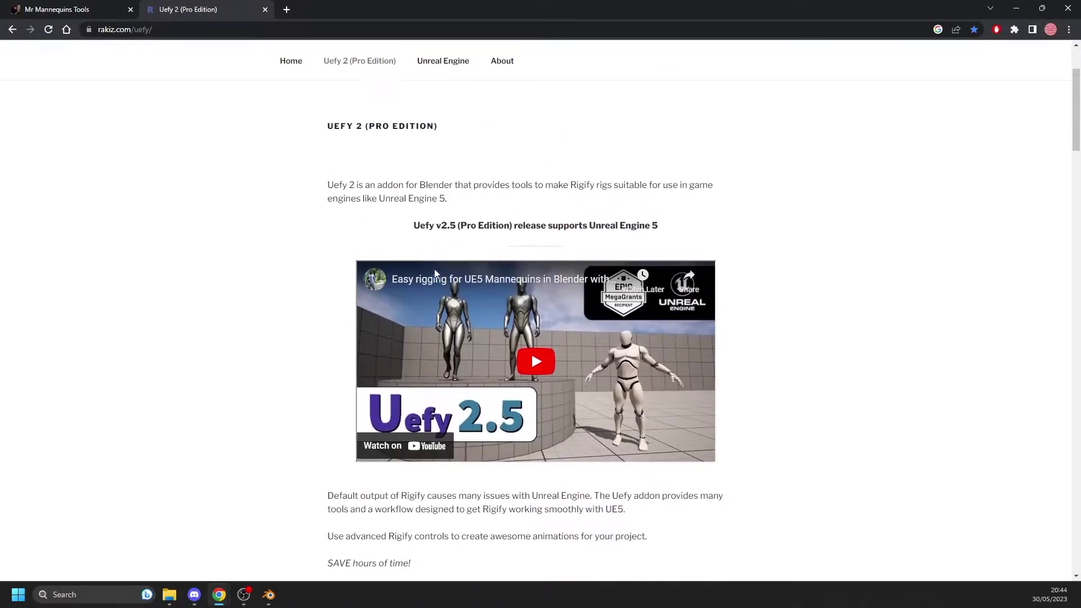
pyautogui.scroll(1, 436, 273)
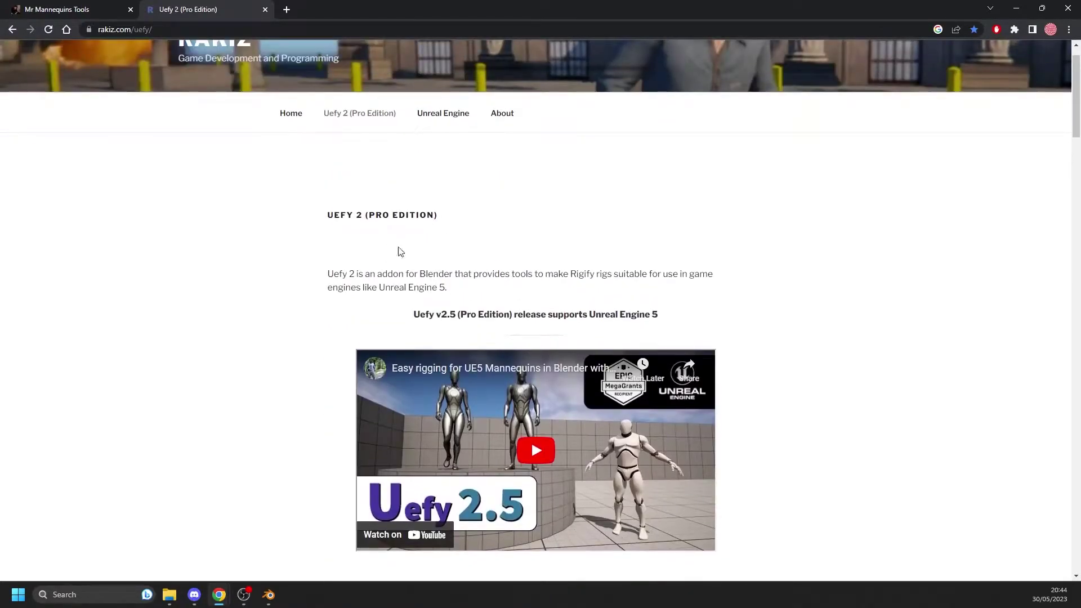
pyautogui.scroll(-1, 290, 178)
pyautogui.scroll(2, 661, 268)
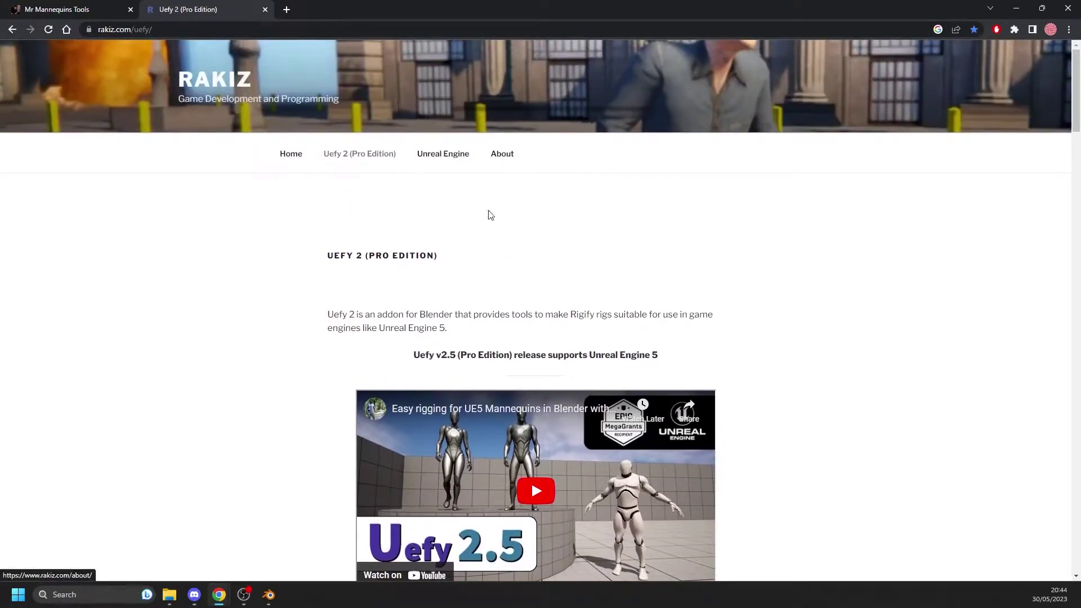
pyautogui.scroll(-3, 490, 216)
pyautogui.scroll(-2, 470, 318)
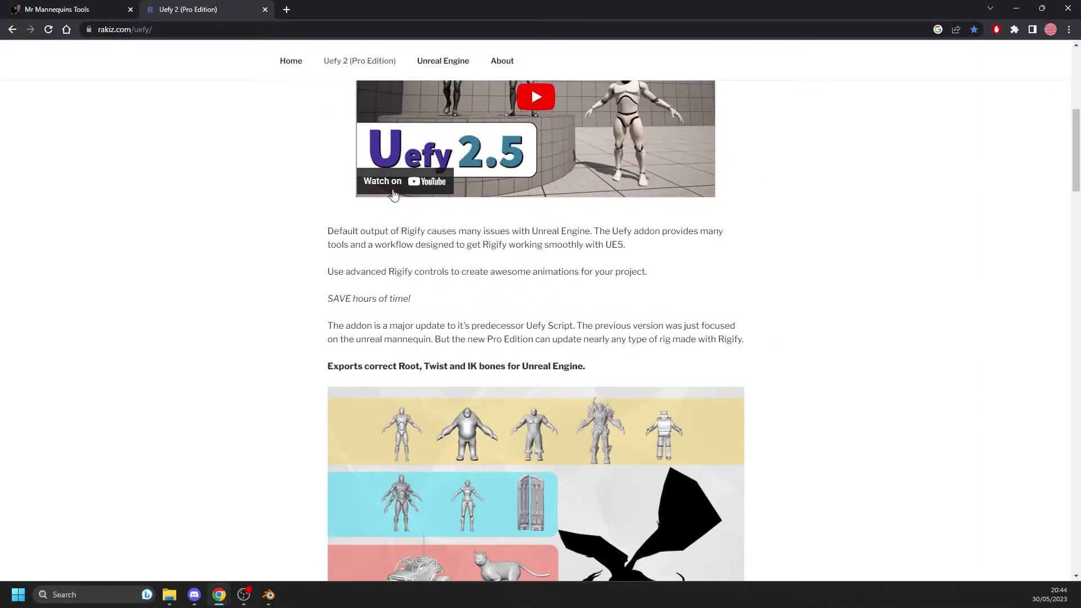
pyautogui.scroll(-2, 470, 256)
pyautogui.scroll(-2, 471, 261)
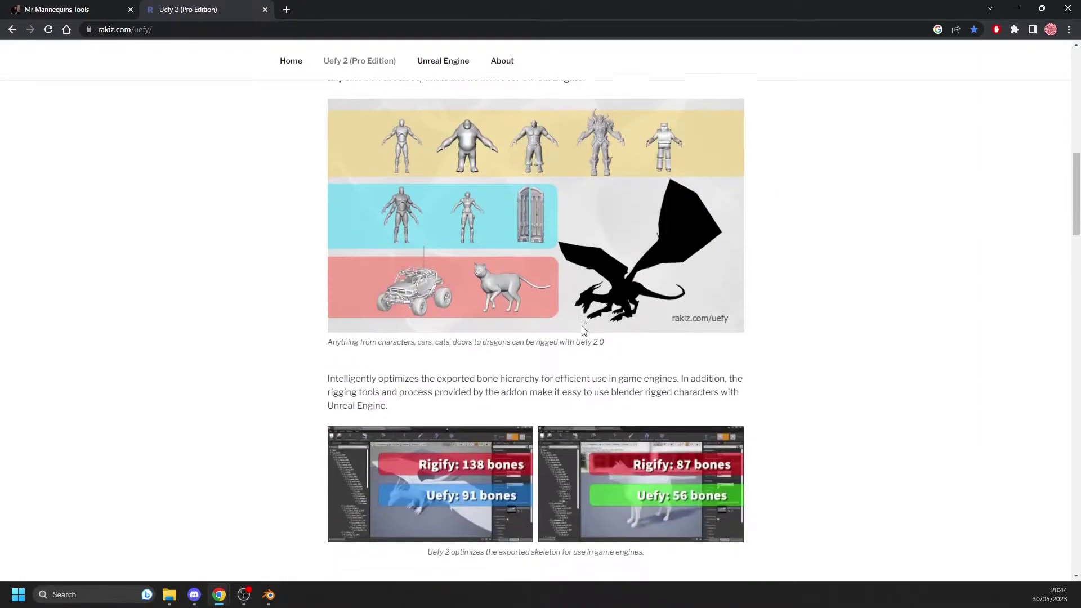
pyautogui.scroll(-3, 439, 287)
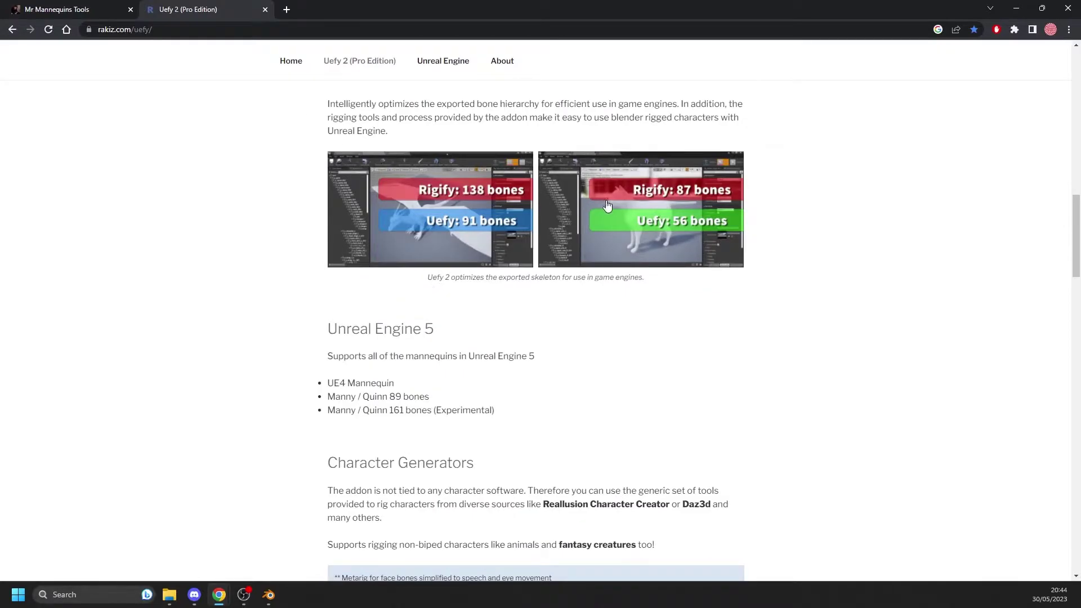
pyautogui.scroll(-3, 338, 182)
pyautogui.scroll(2, 506, 251)
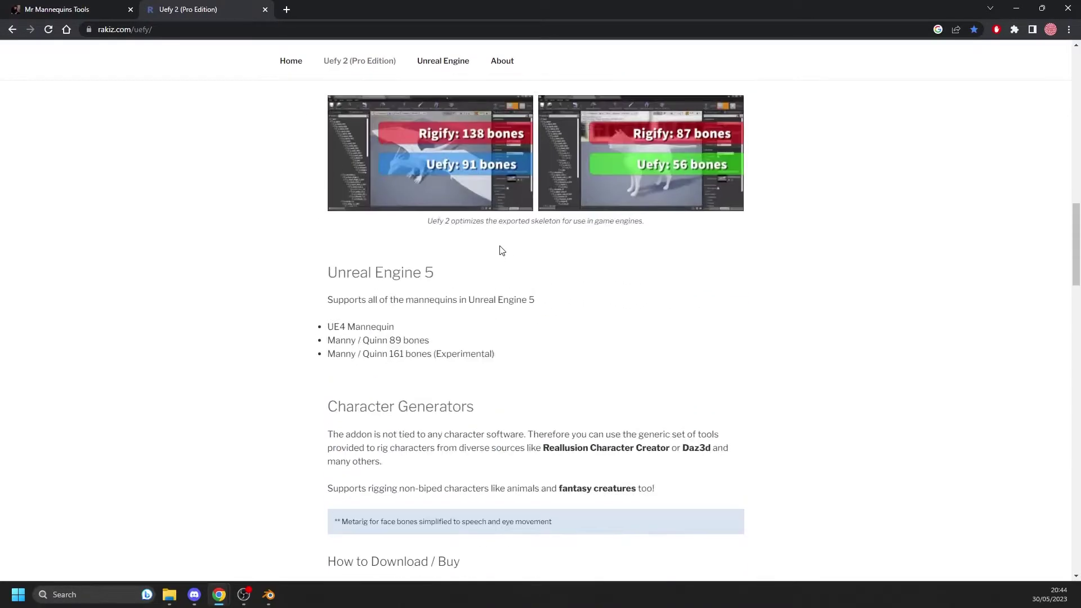
pyautogui.scroll(3, 499, 250)
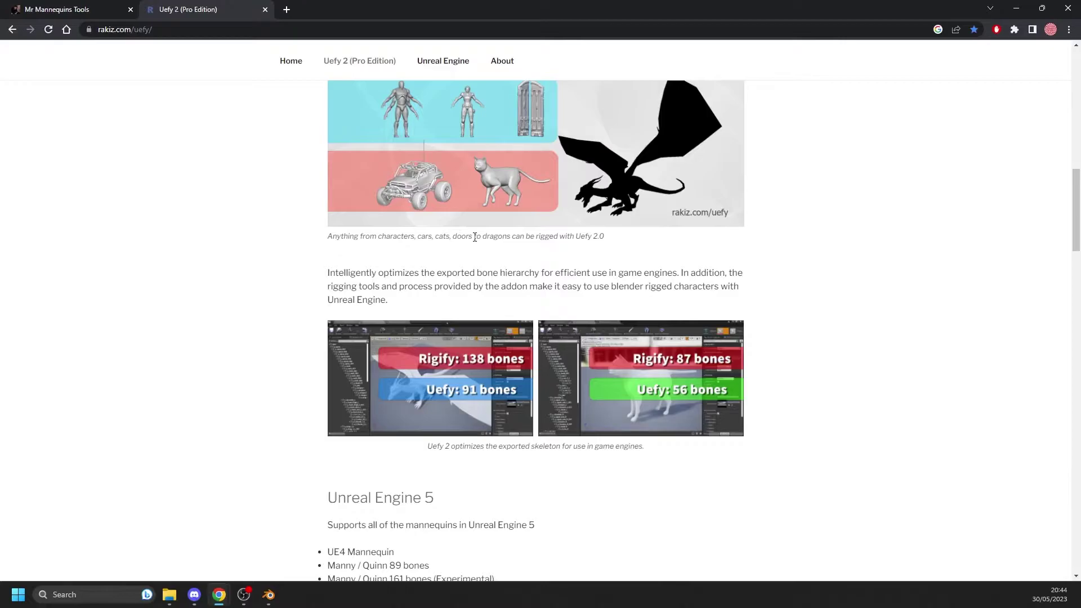
pyautogui.scroll(3, 488, 100)
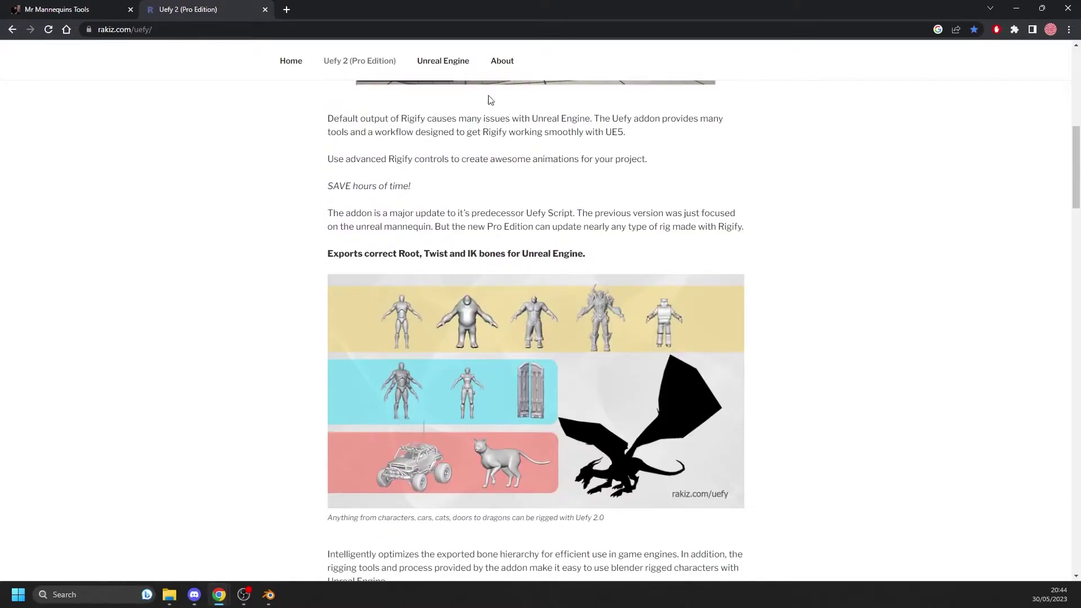
pyautogui.scroll(3, 513, 298)
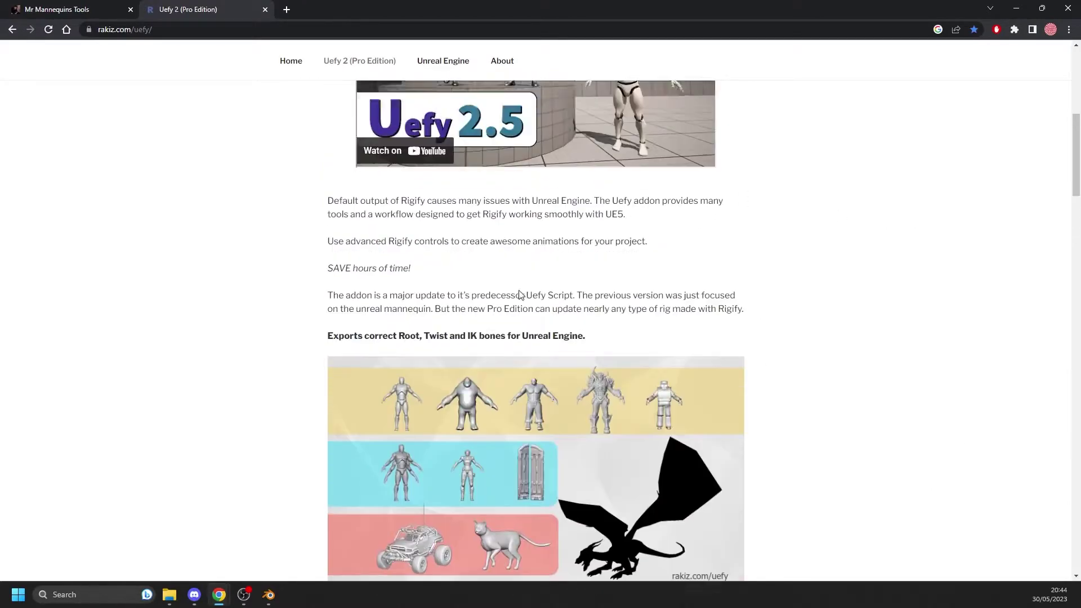
pyautogui.scroll(3, 498, 283)
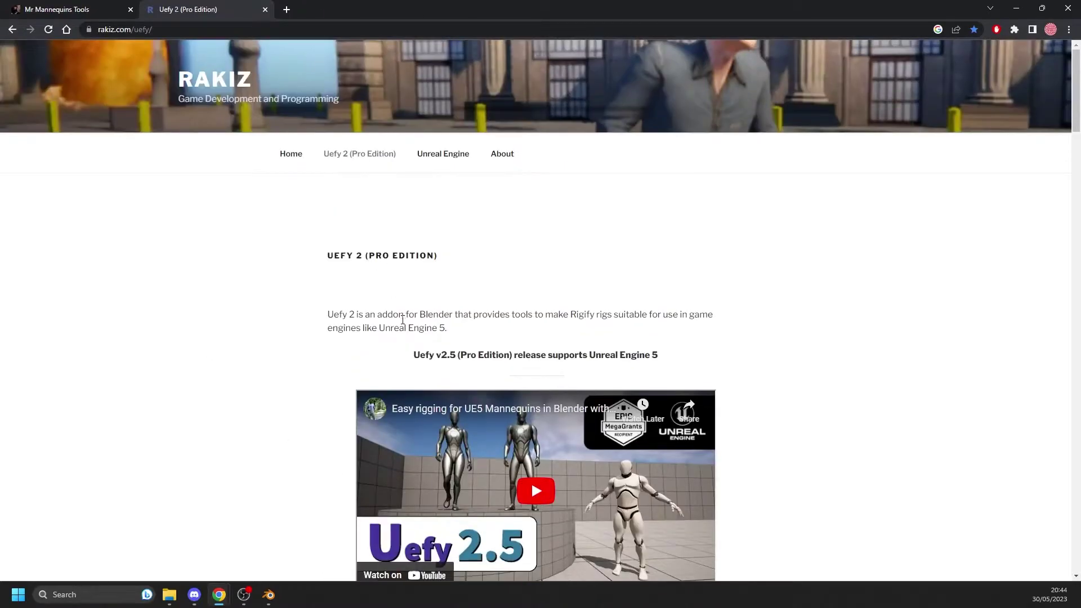
pyautogui.scroll(-5, 409, 369)
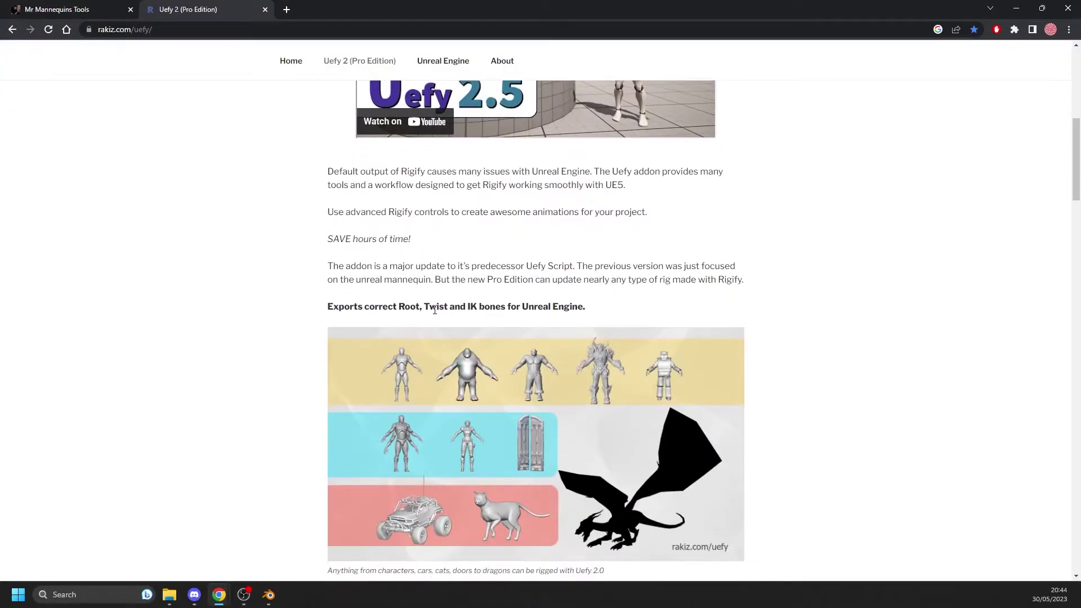
pyautogui.scroll(-3, 429, 320)
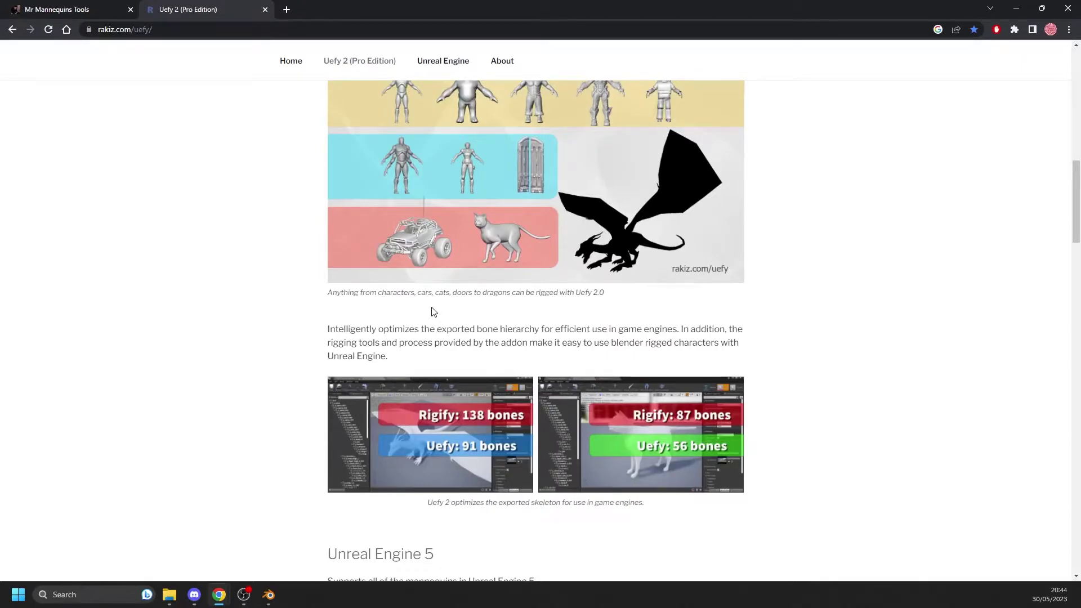
pyautogui.scroll(-3, 433, 310)
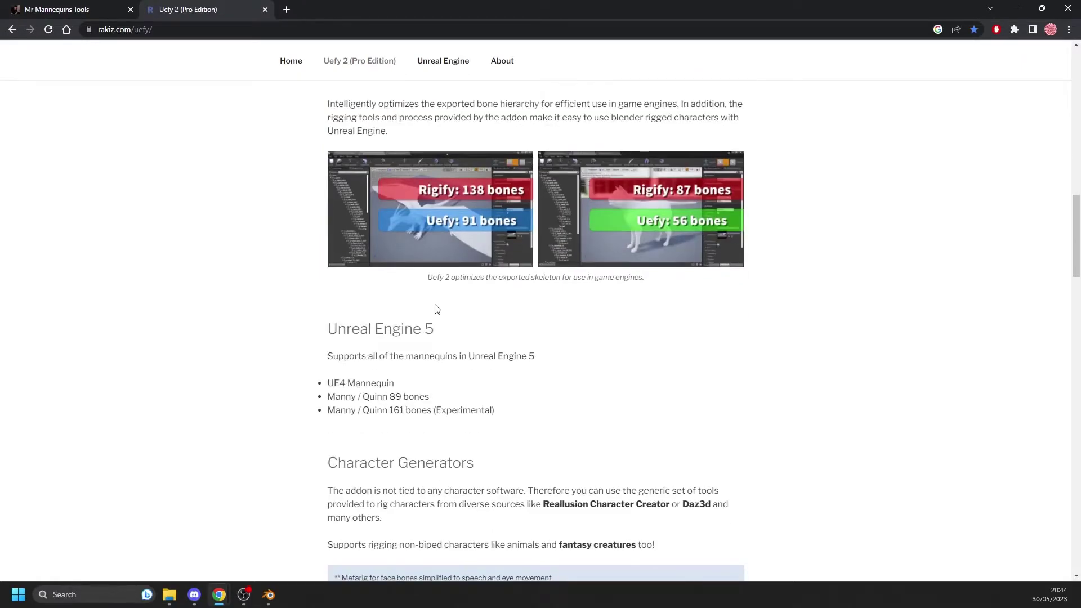
pyautogui.scroll(-3, 434, 309)
pyautogui.scroll(4, 437, 313)
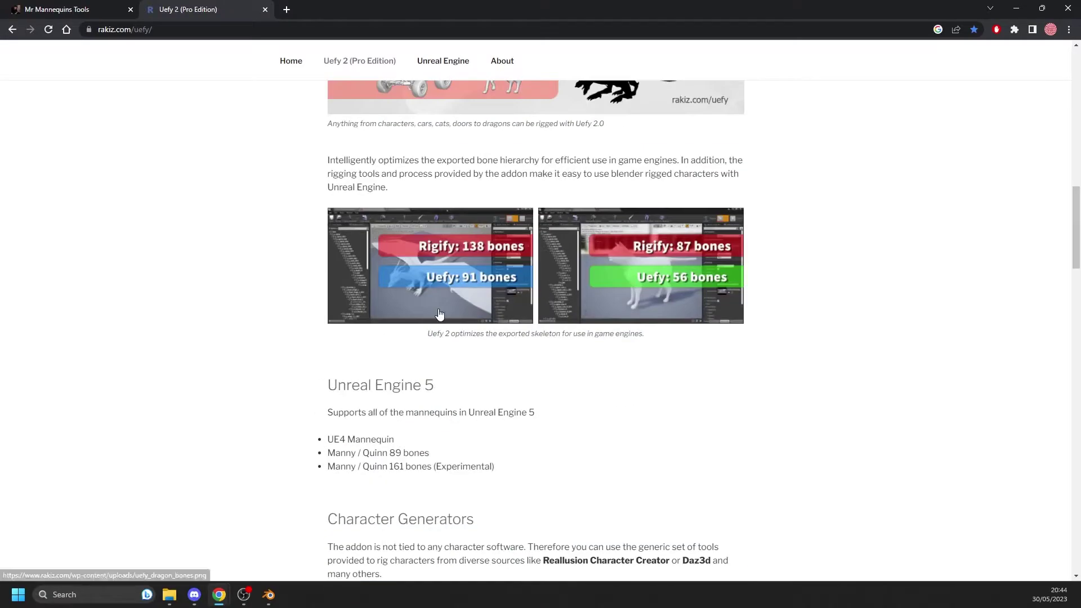
pyautogui.scroll(3, 438, 314)
pyautogui.scroll(2, 355, 439)
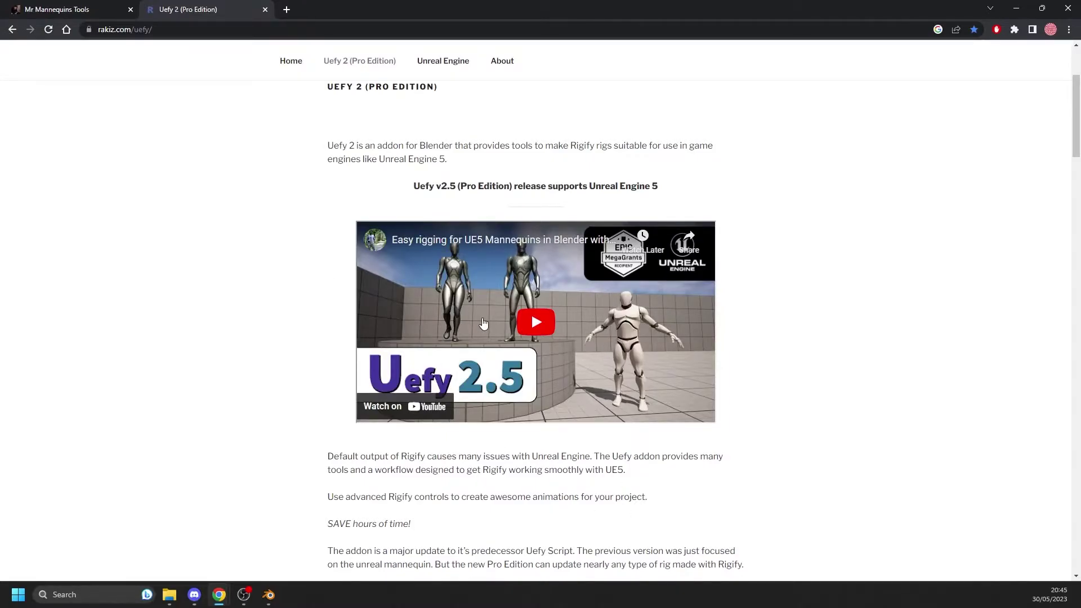
pyautogui.scroll(-3, 462, 370)
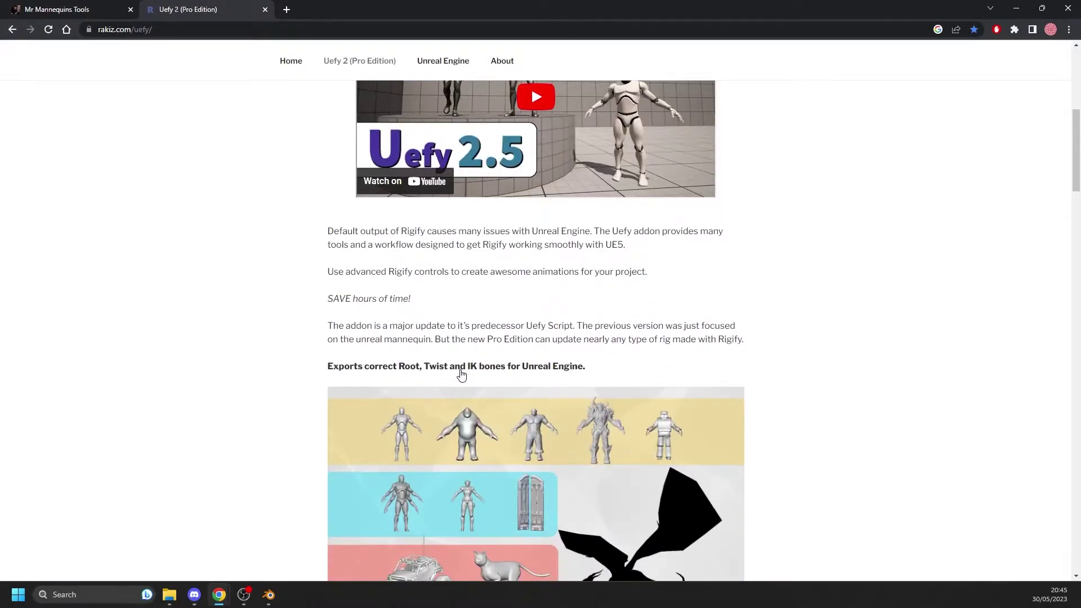
pyautogui.scroll(5, 461, 375)
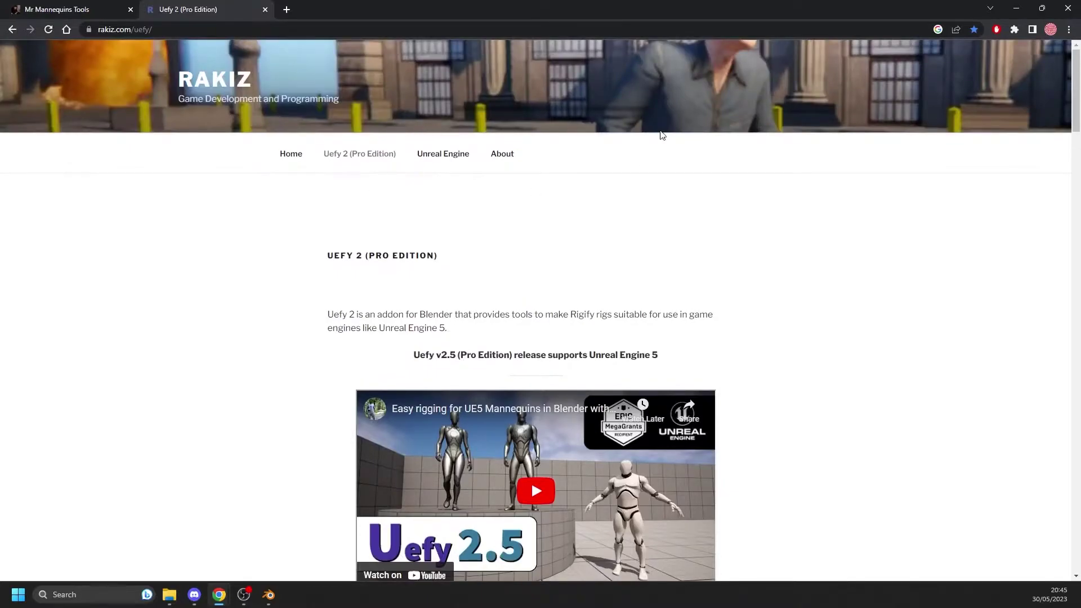
pyautogui.scroll(-5, 433, 263)
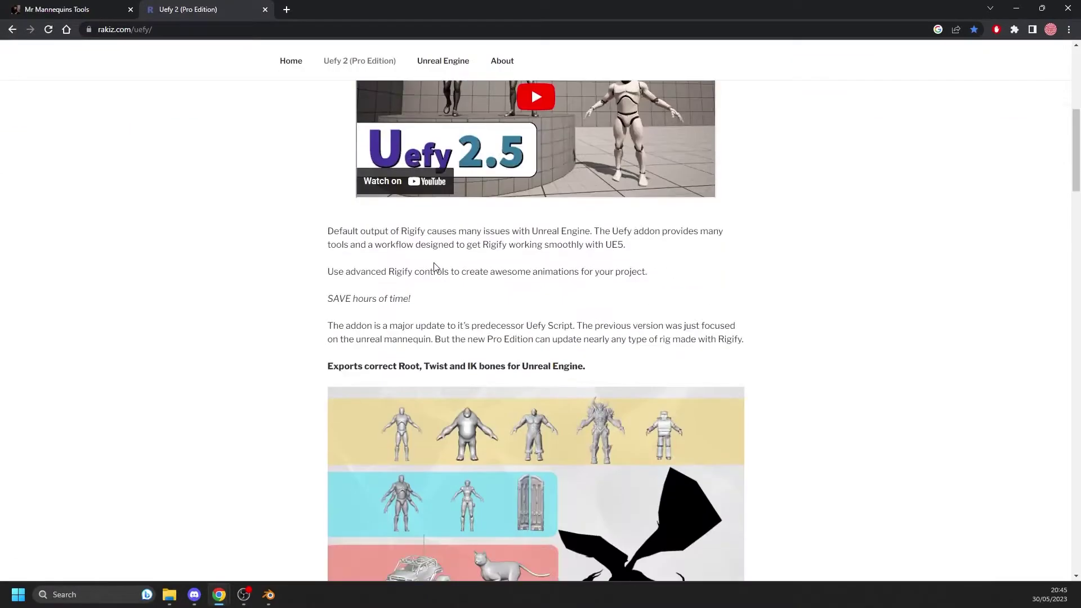
pyautogui.scroll(5, 433, 267)
pyautogui.scroll(-1, 424, 284)
pyautogui.scroll(-10, 425, 289)
pyautogui.scroll(-3, 418, 337)
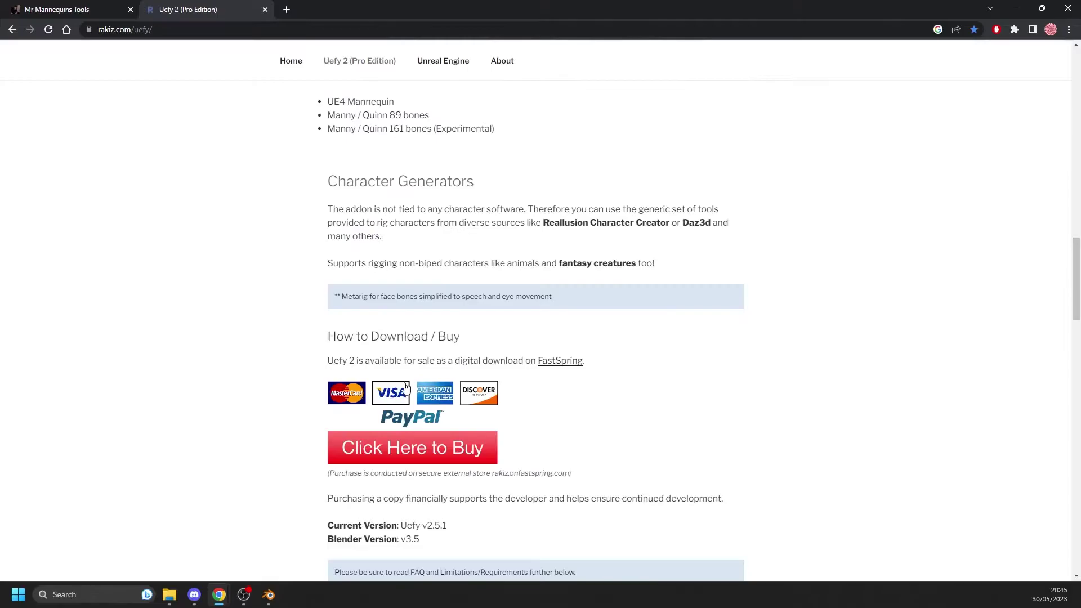
pyautogui.click(407, 449)
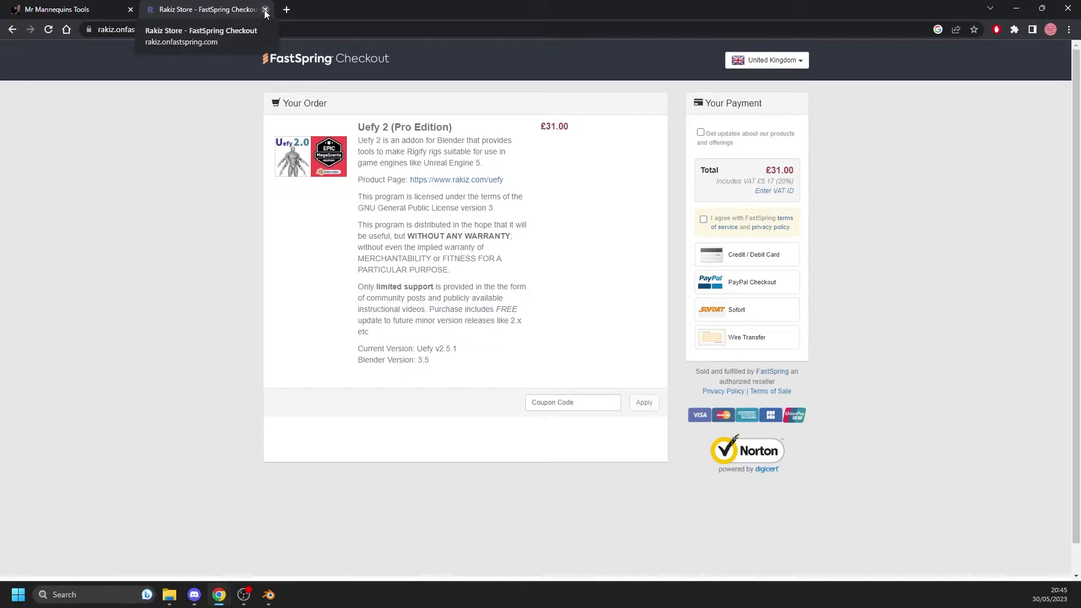
pyautogui.click(12, 29)
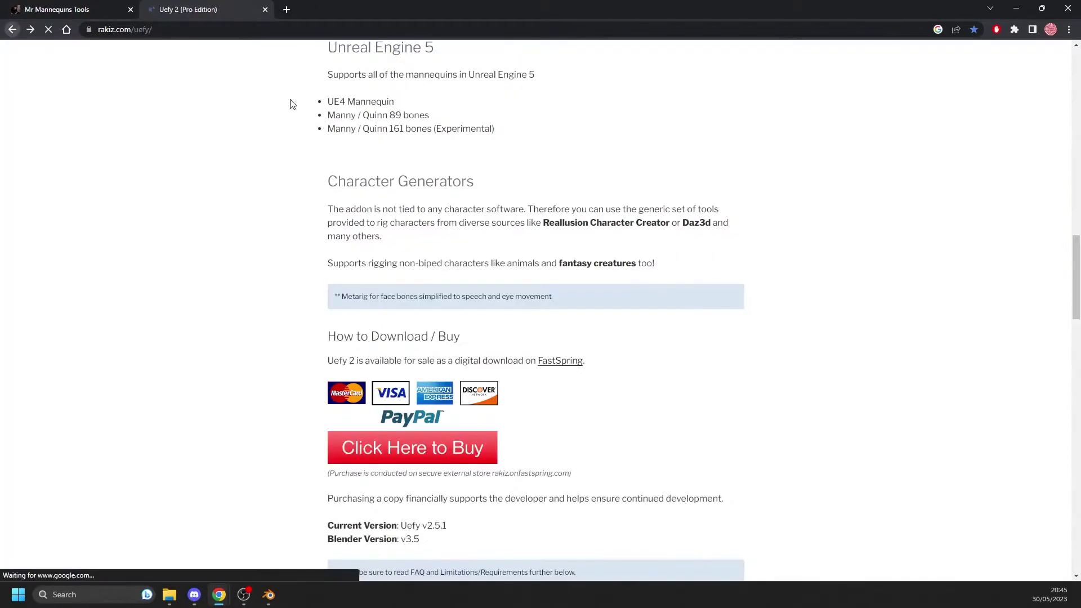
pyautogui.scroll(4, 527, 377)
pyautogui.scroll(2, 526, 381)
pyautogui.scroll(4, 526, 382)
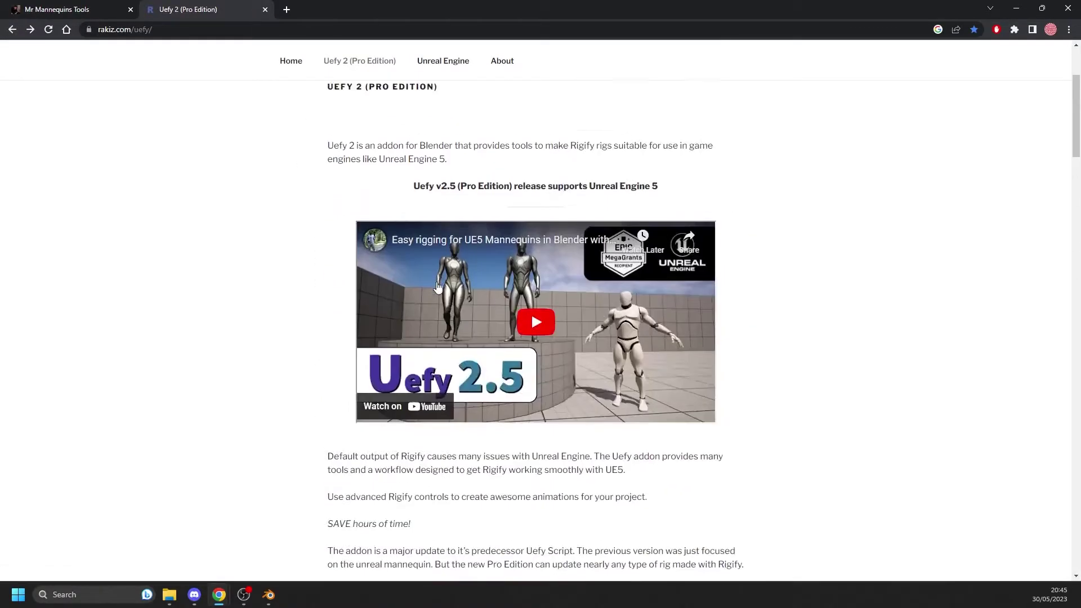
pyautogui.scroll(-3, 437, 288)
pyautogui.scroll(-2, 447, 339)
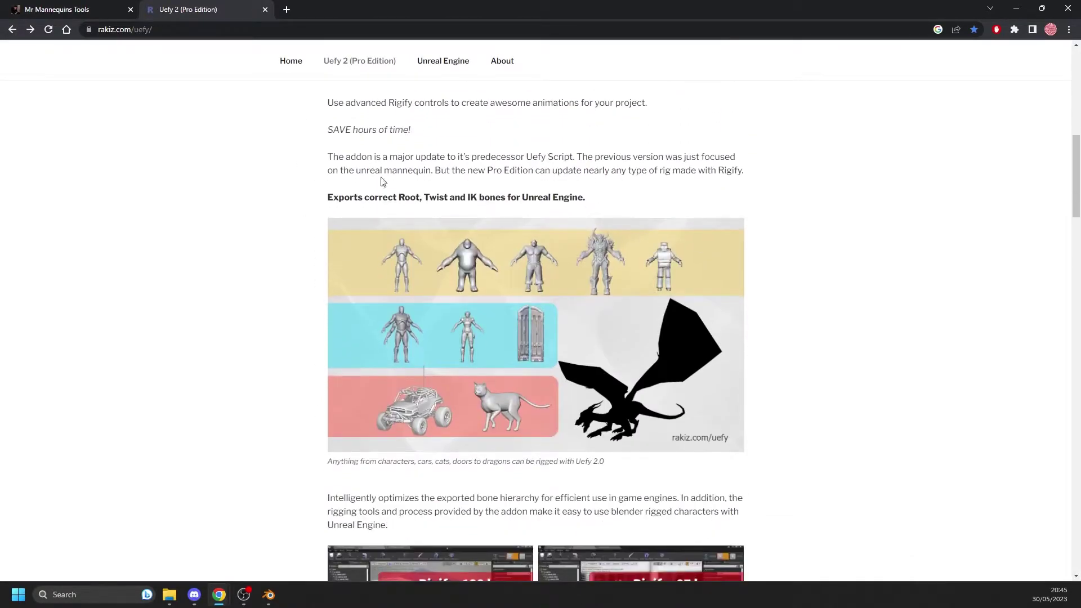
pyautogui.scroll(3, 452, 364)
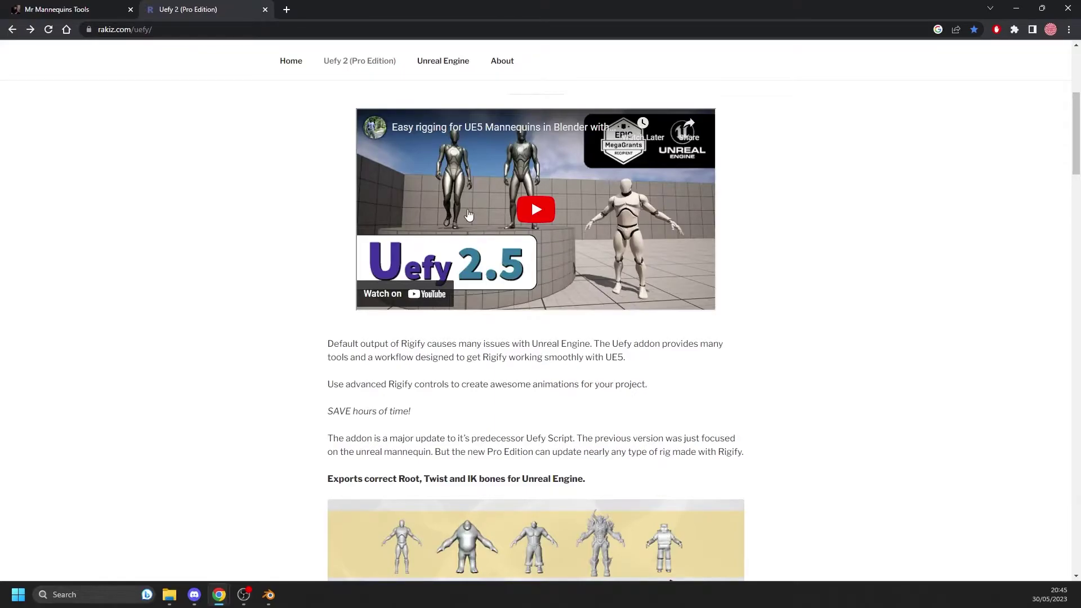
pyautogui.scroll(-3, 390, 314)
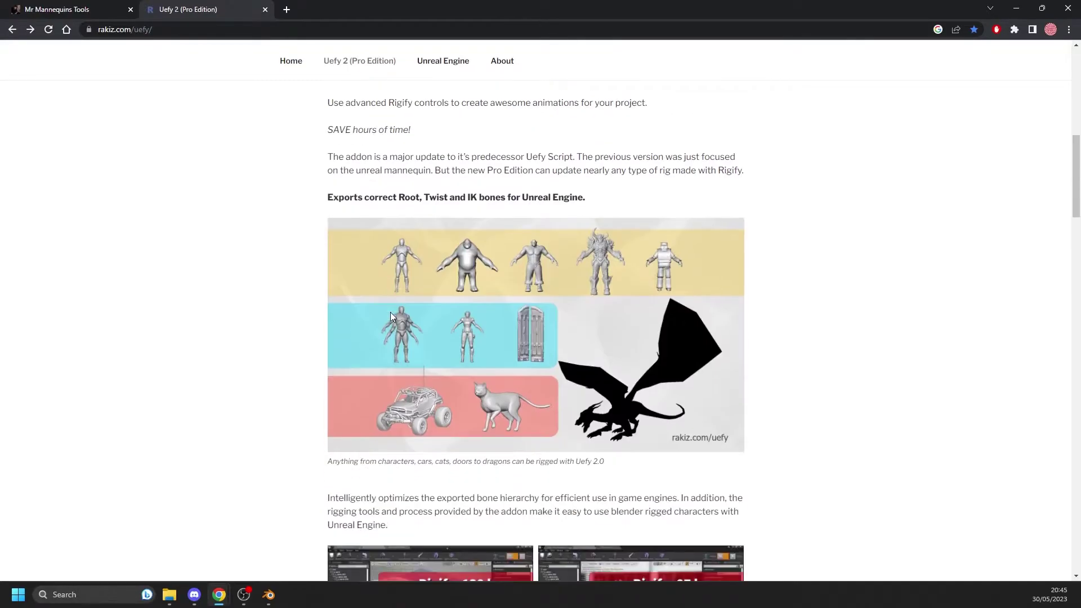
pyautogui.scroll(-1, 346, 370)
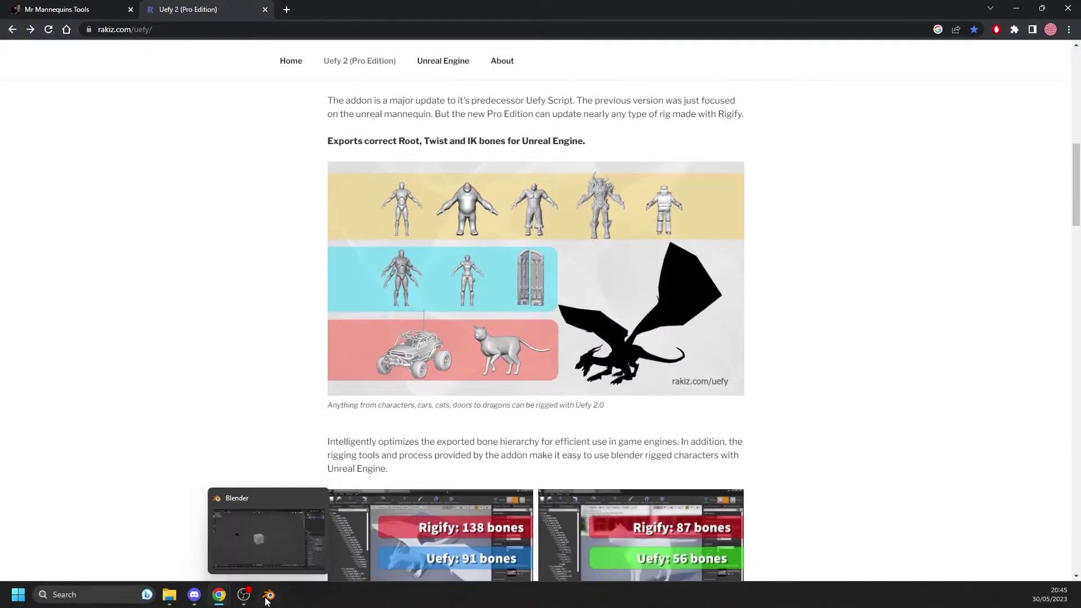
pyautogui.click(270, 596)
# - Open the Add-ons install browser showing uefy-2_5_1.zip, then cancel and close Preferences
pyautogui.click(239, 83)
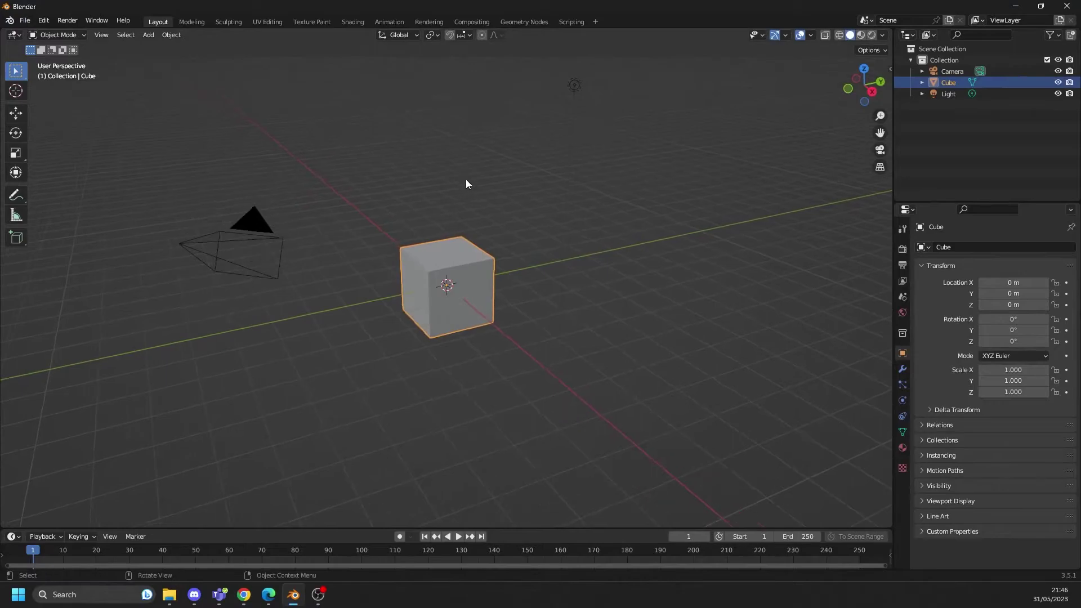
pyautogui.moveTo(465, 181)
pyautogui.mouseDown(button='middle')
pyautogui.moveTo(457, 237)
pyautogui.moveTo(450, 229)
pyautogui.moveTo(444, 244)
pyautogui.mouseUp(button='middle')
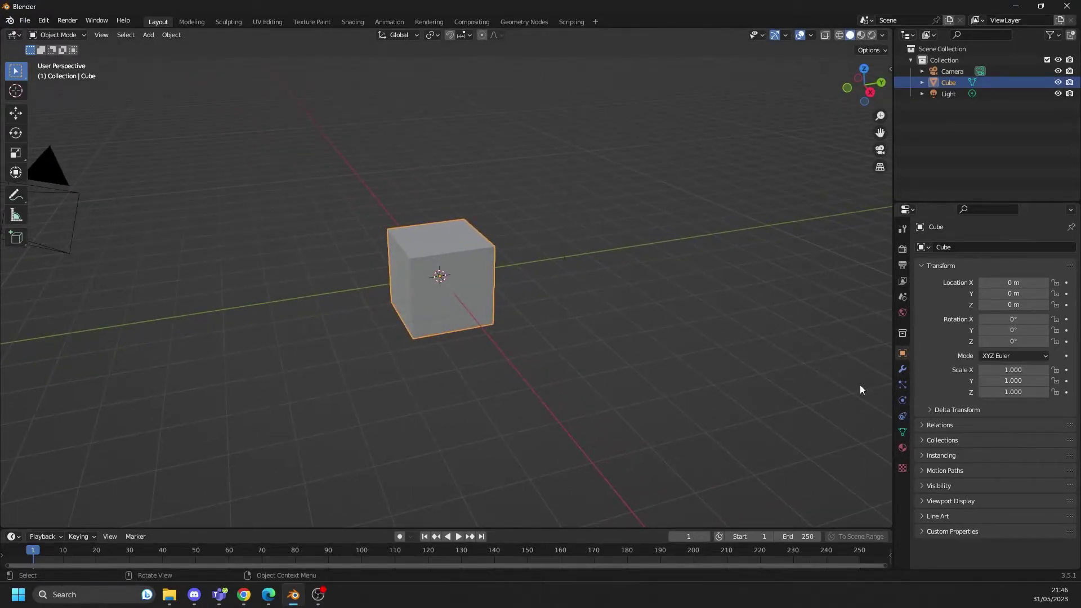
pyautogui.scroll(-3, 543, 340)
pyautogui.scroll(1, 457, 278)
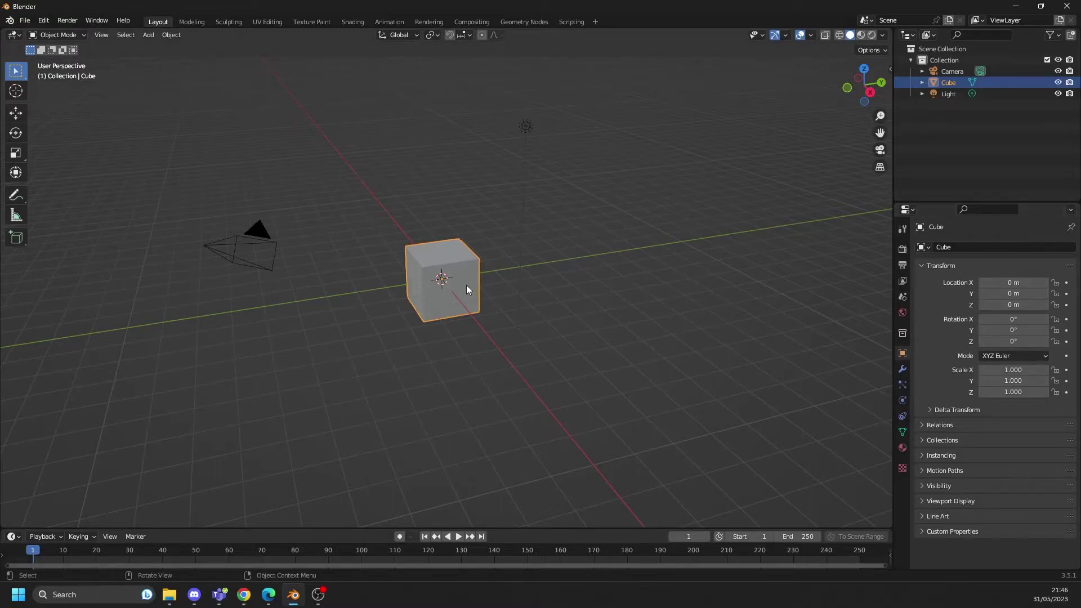
pyautogui.click(43, 20)
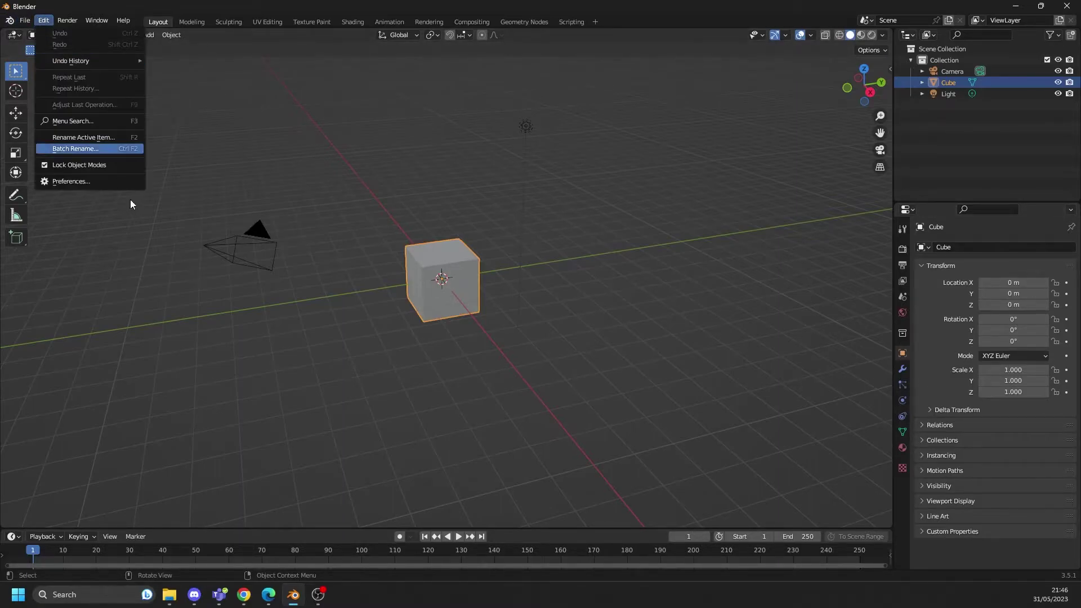
pyautogui.click(100, 180)
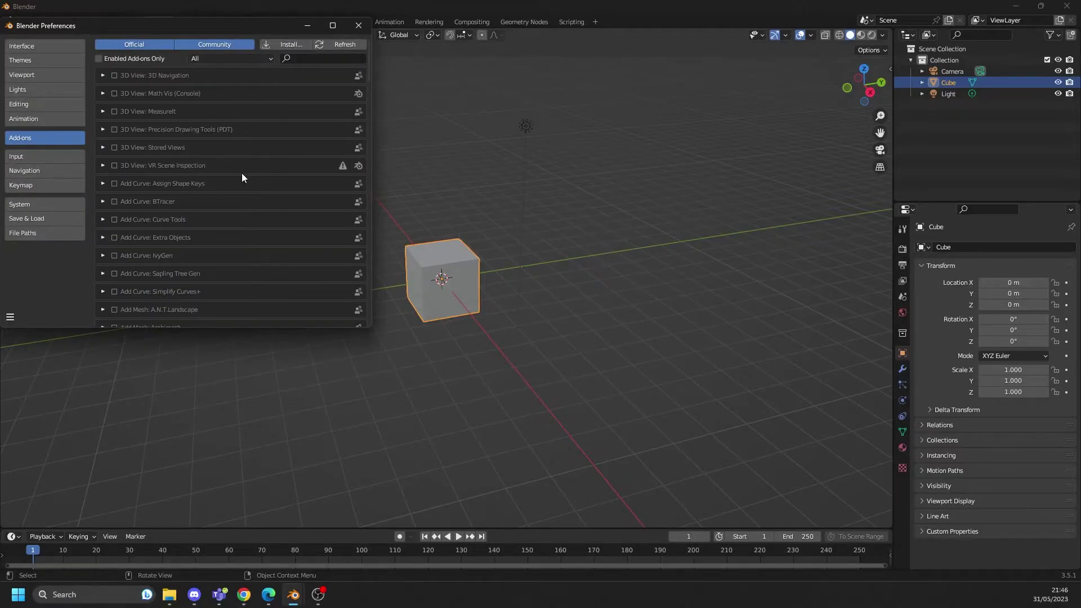
pyautogui.click(287, 50)
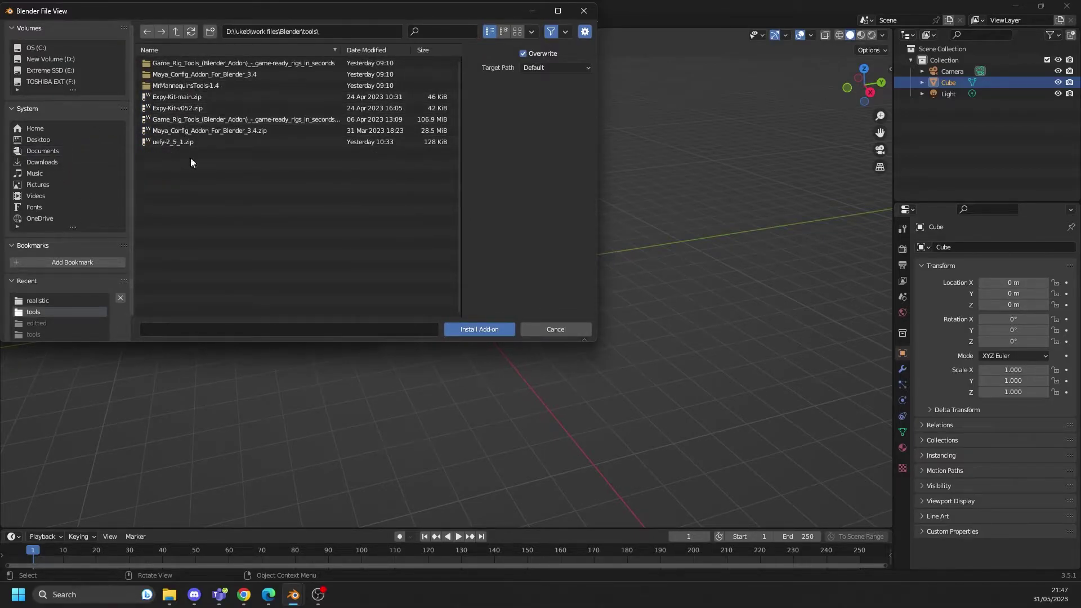
pyautogui.click(565, 331)
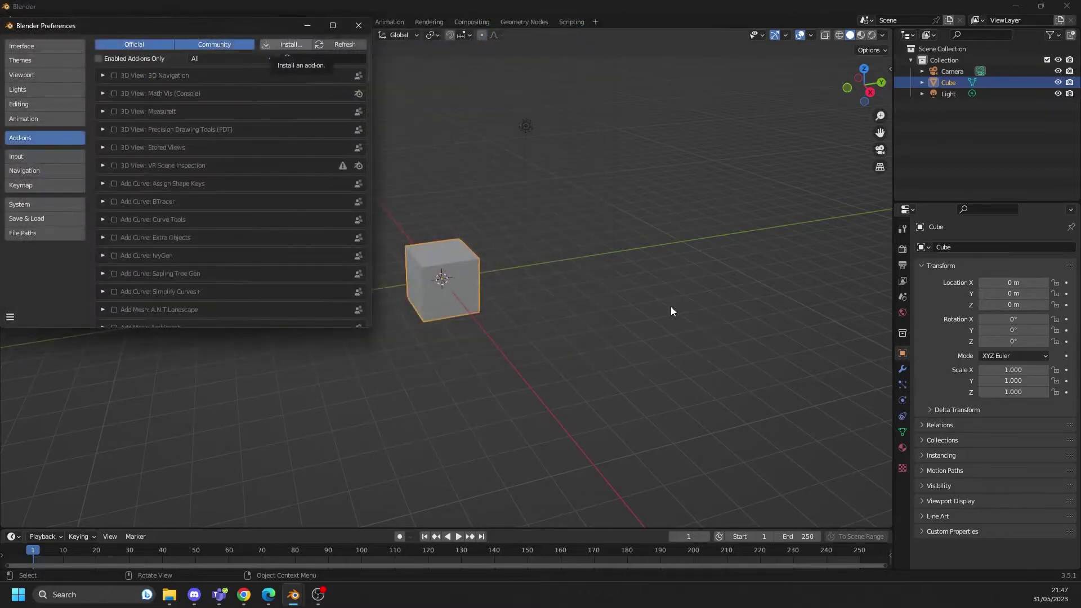
pyautogui.click(361, 26)
pyautogui.click(720, 387)
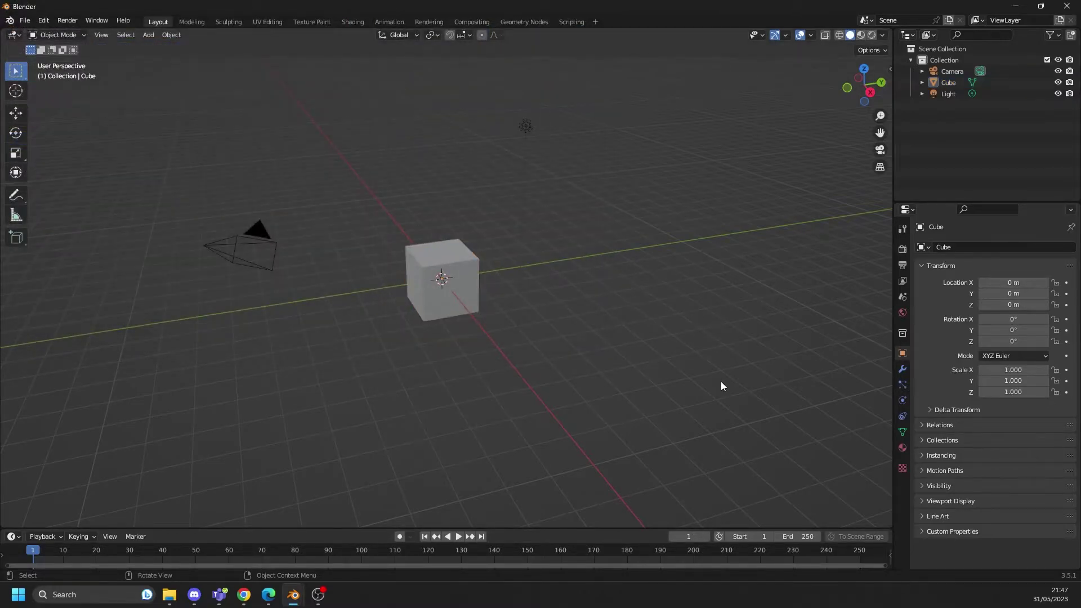
# - Run Uefy Setup Scene from the cube's Object Data properties
pyautogui.click(440, 273)
pyautogui.click(902, 433)
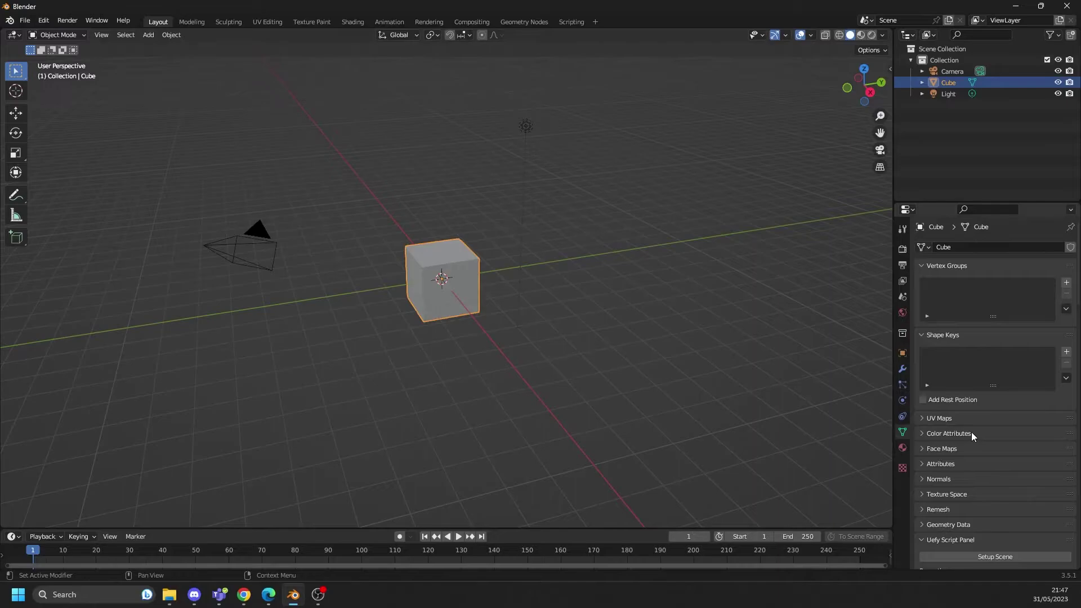
pyautogui.scroll(-3, 971, 433)
pyautogui.scroll(-2, 975, 433)
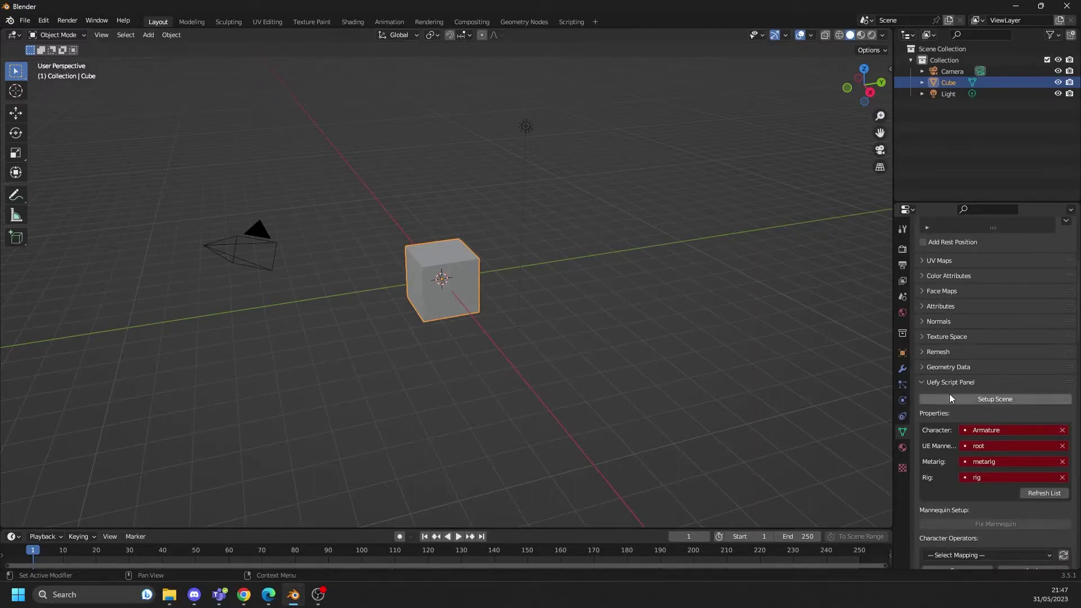
pyautogui.click(984, 400)
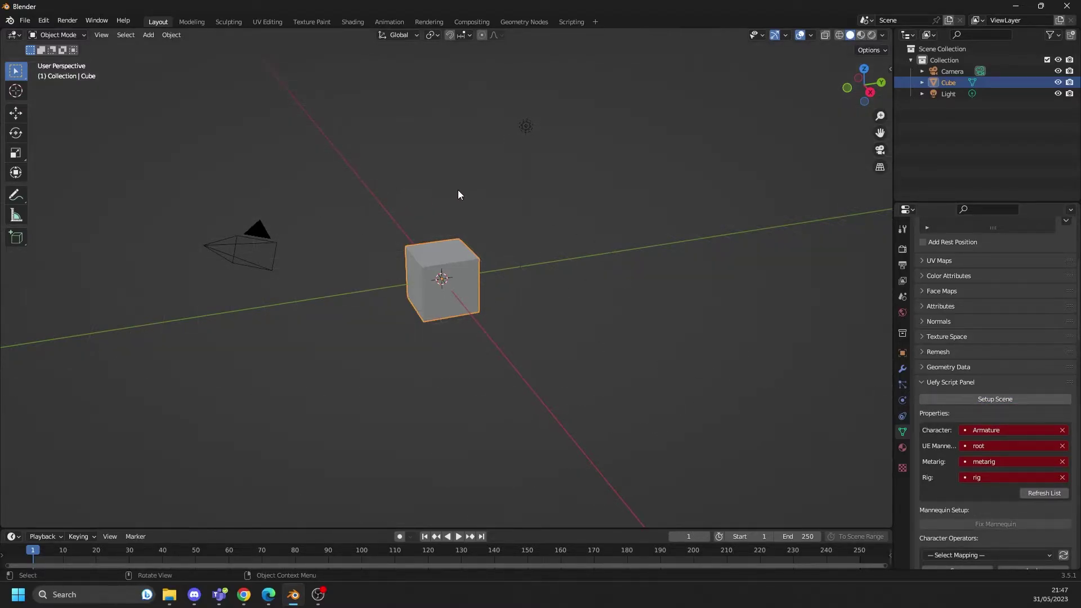
# - Delete the cube, camera and light, and open the File menu
pyautogui.click(440, 218)
pyautogui.press('a')
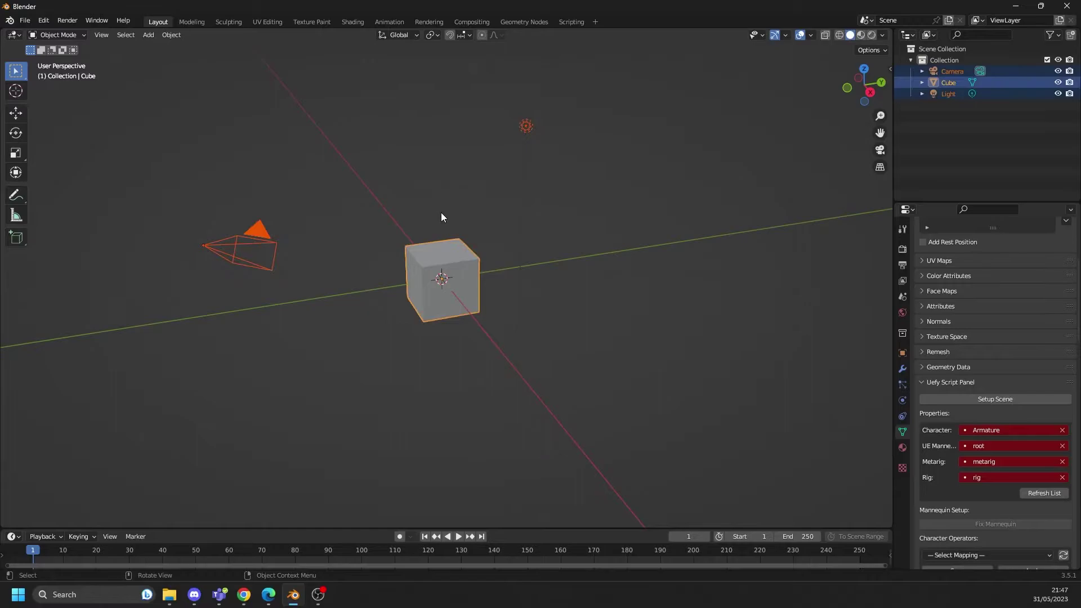
pyautogui.press('Delete')
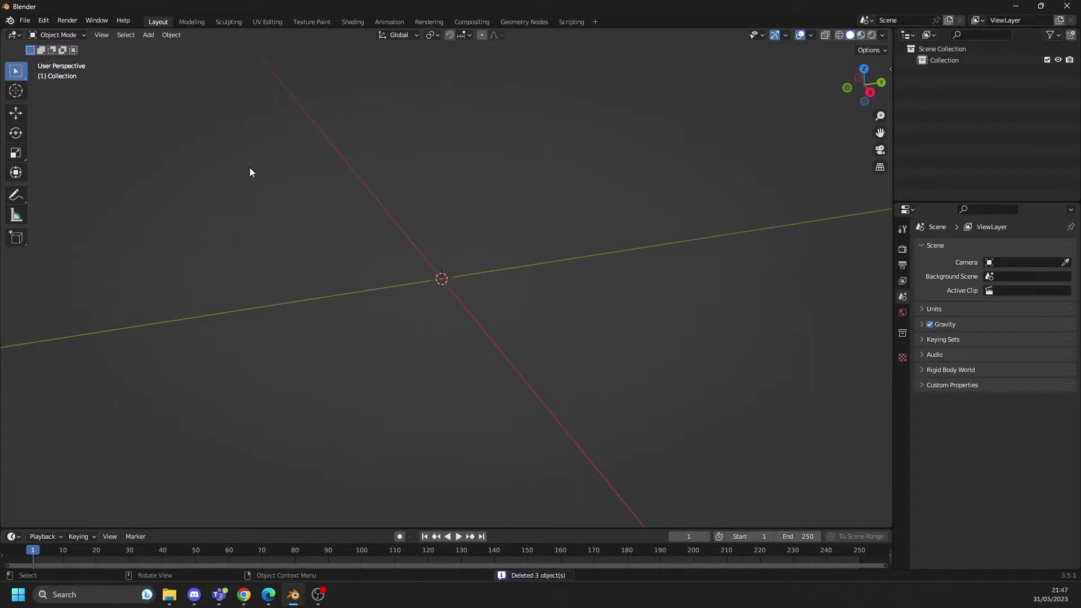
pyautogui.click(26, 23)
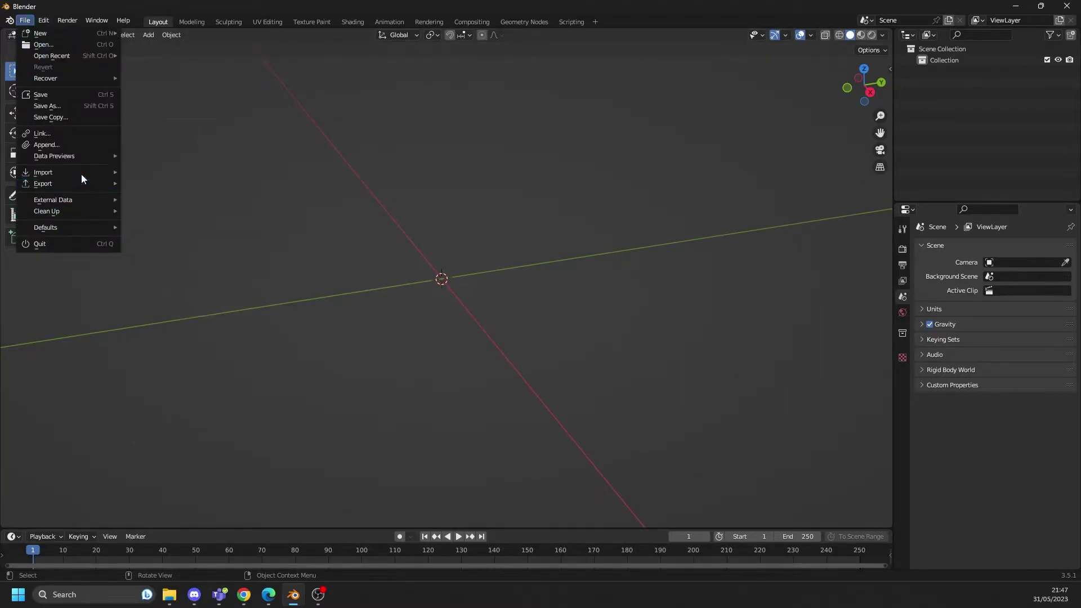
pyautogui.moveTo(44, 171)
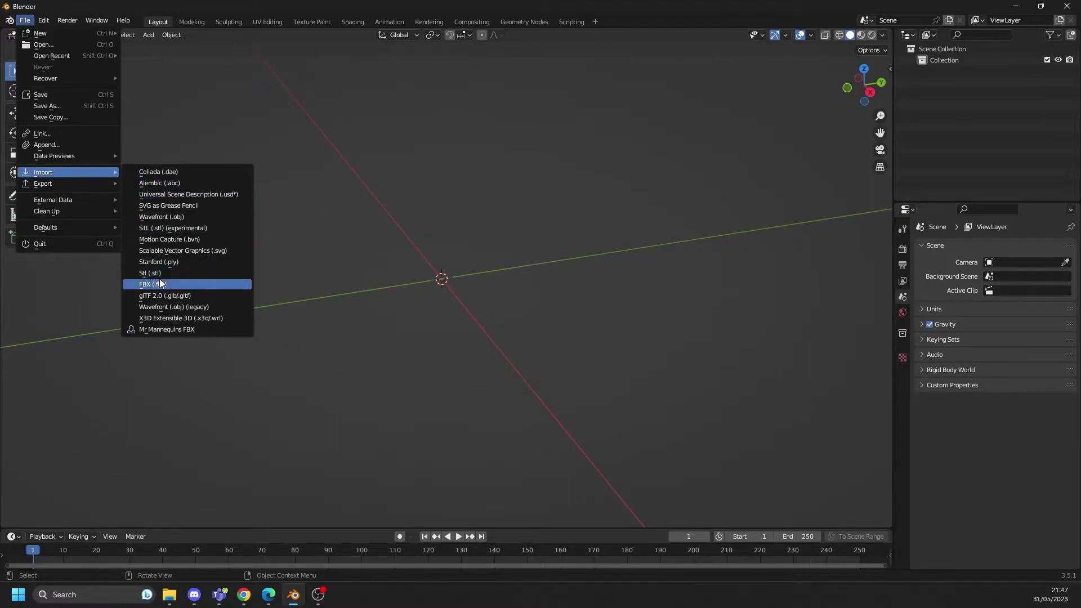
# - In the FBX importer, browse to backup of work\maya\projects\default\assets\characters\realistic
pyautogui.click(162, 282)
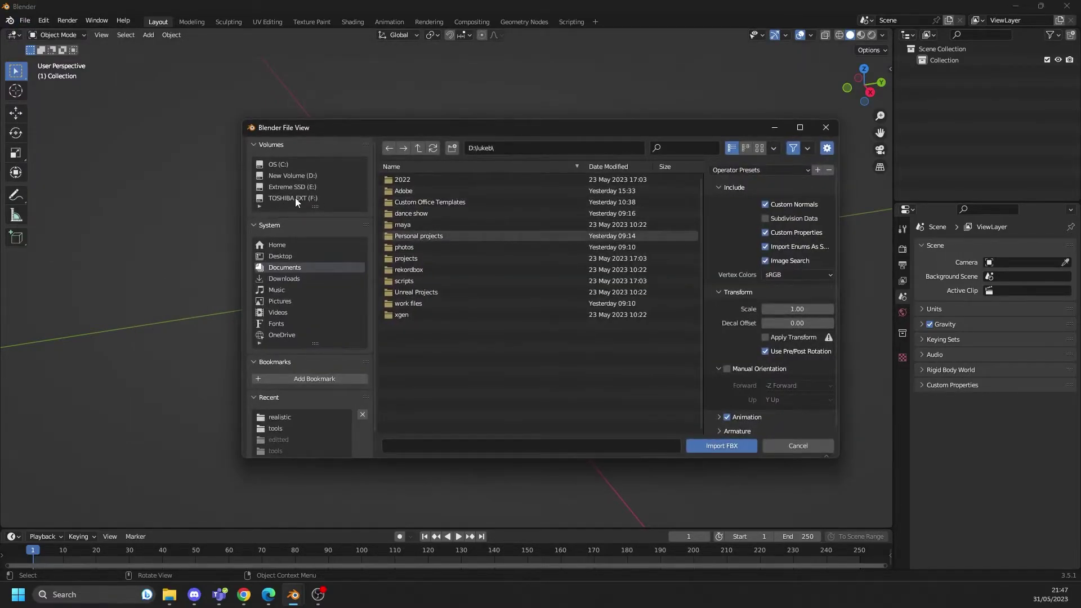
pyautogui.click(297, 186)
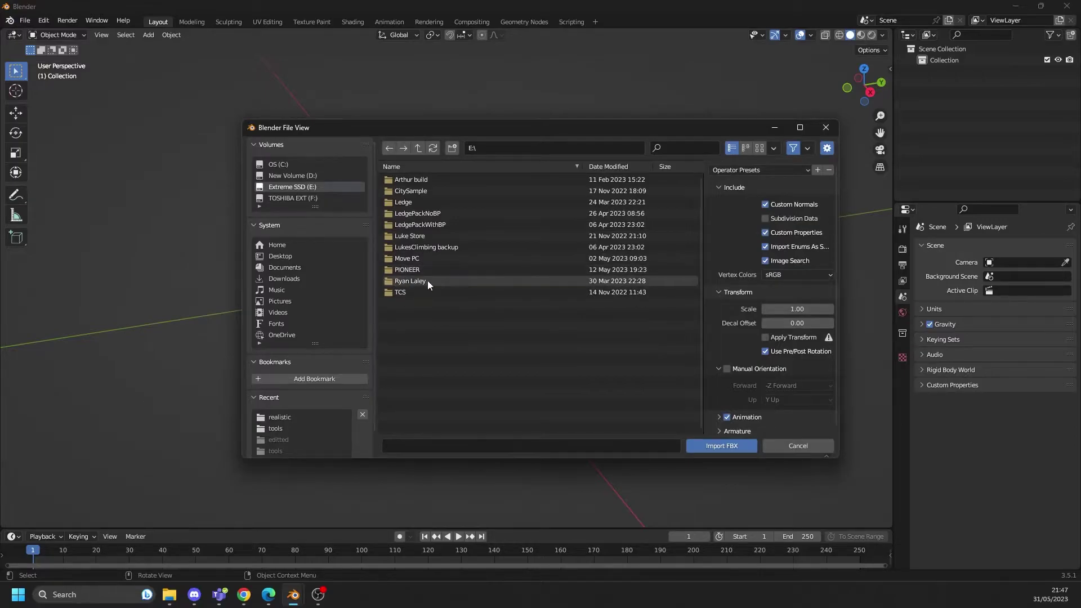
pyautogui.click(305, 198)
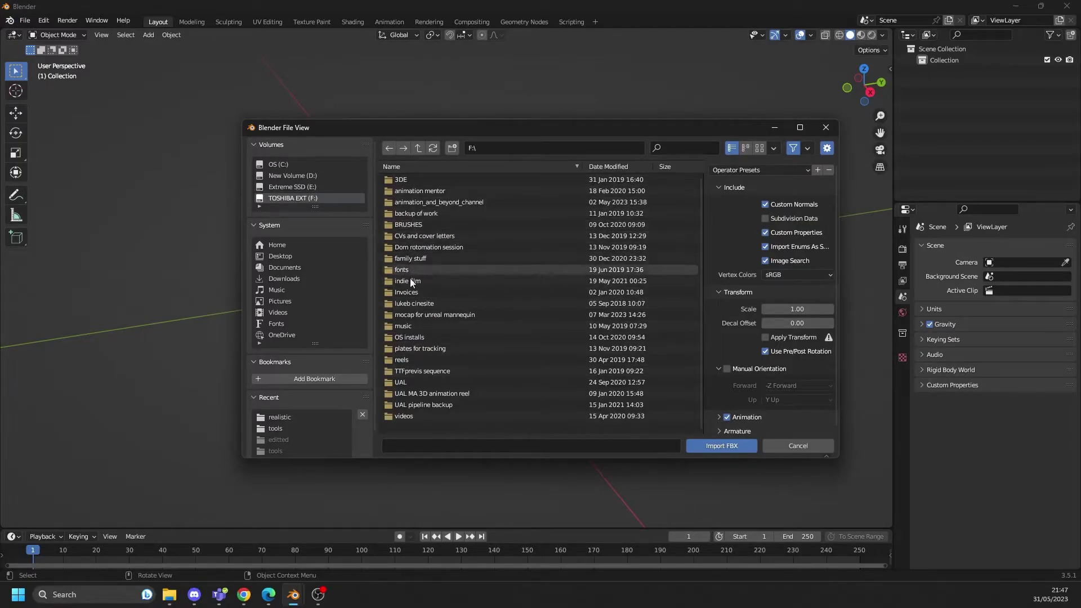
pyautogui.doubleClick(434, 213)
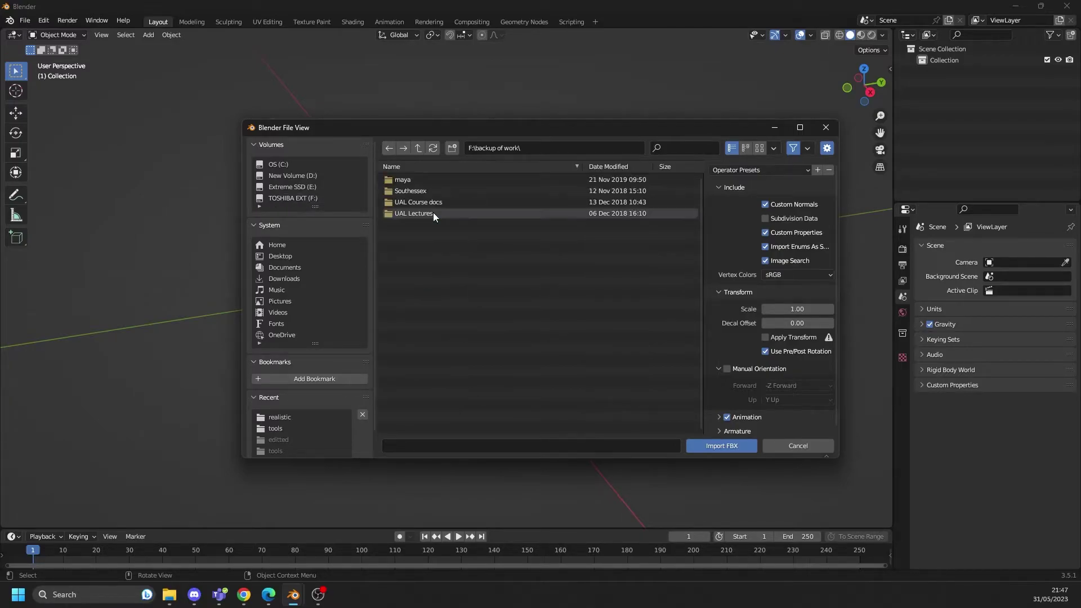
pyautogui.doubleClick(416, 177)
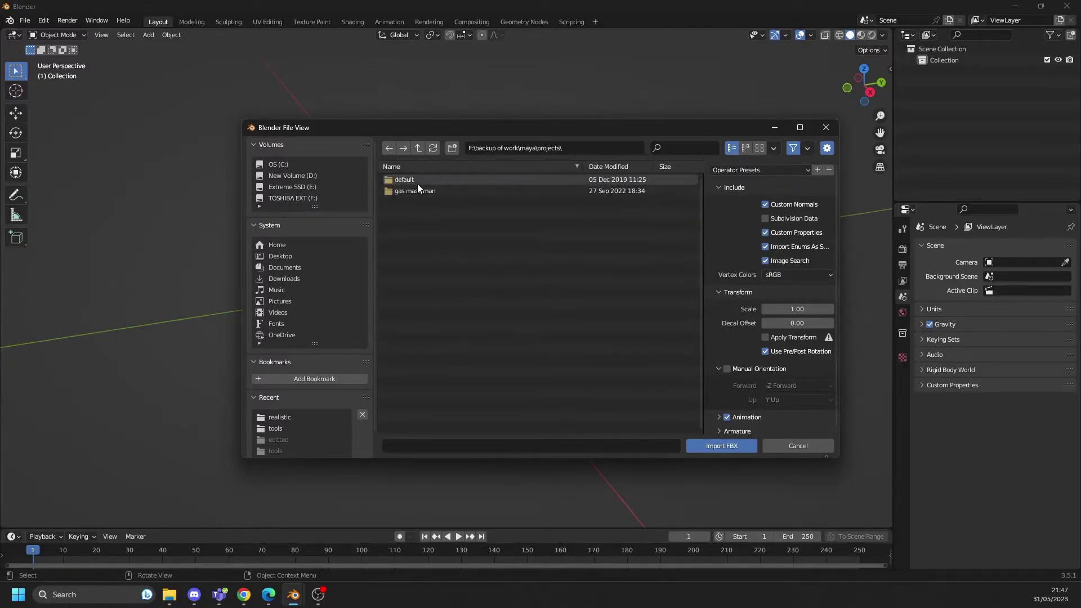
pyautogui.doubleClick(417, 182)
pyautogui.doubleClick(413, 194)
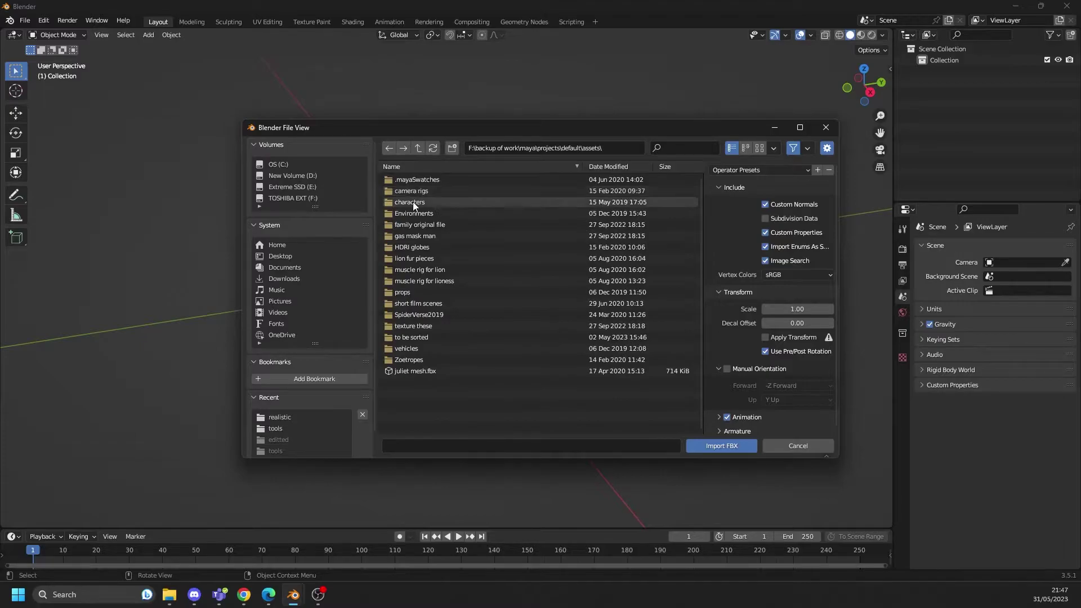
pyautogui.doubleClick(413, 203)
pyautogui.doubleClick(407, 235)
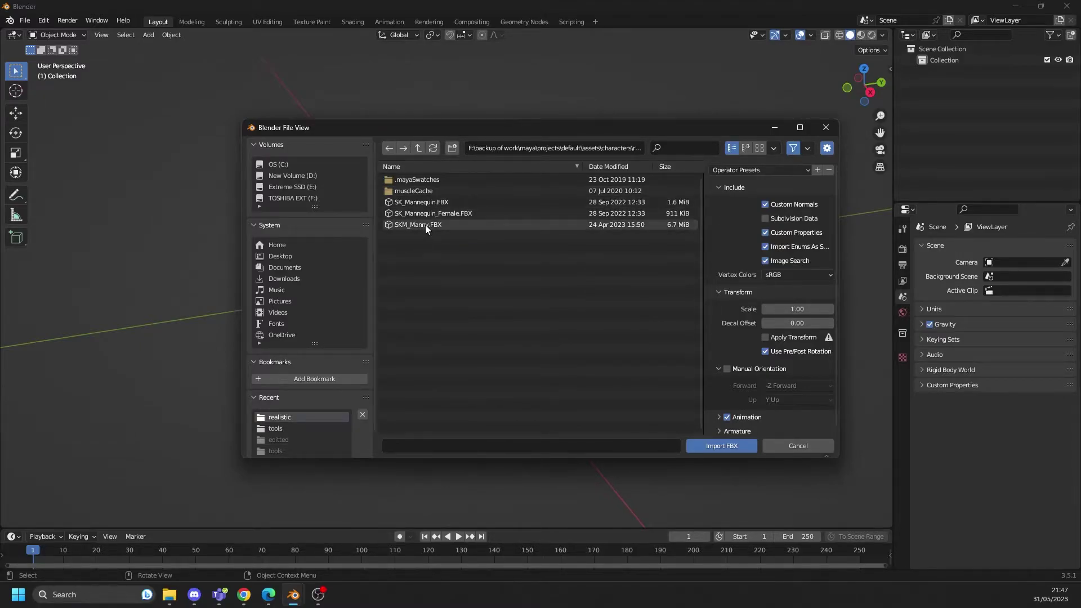
# - Import SKM_Manny.FBX and orbit the view to frame the whole figure
pyautogui.click(425, 225)
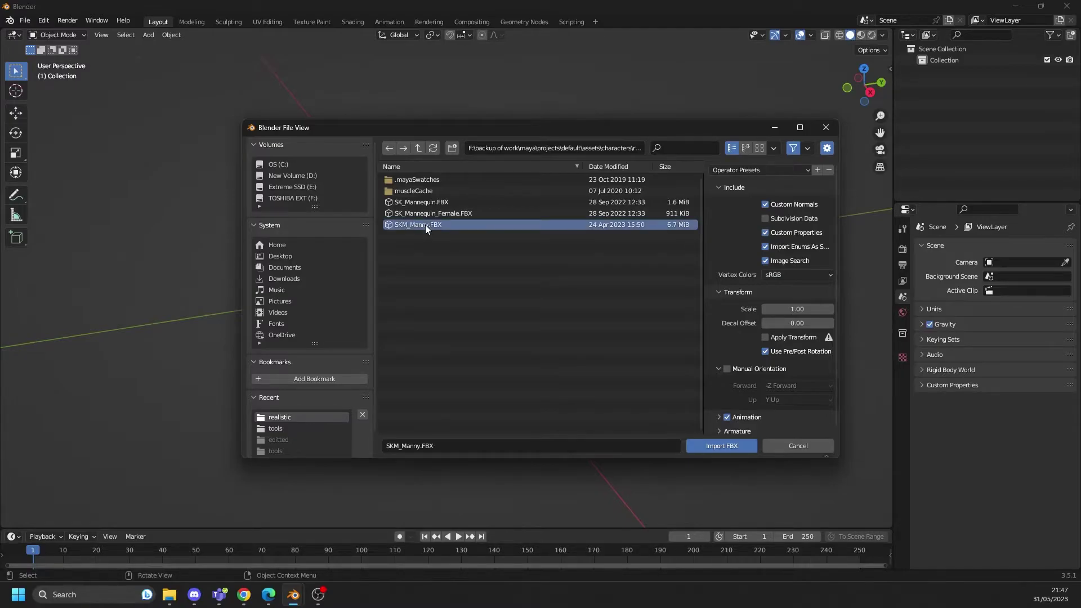
pyautogui.click(718, 446)
pyautogui.scroll(-5, 517, 160)
pyautogui.moveTo(487, 98); pyautogui.dragTo(477, 209, button='middle')
pyautogui.scroll(-4, 477, 209)
pyautogui.moveTo(435, 179)
pyautogui.mouseDown(button='middle')
pyautogui.moveTo(432, 238)
pyautogui.moveTo(486, 253)
pyautogui.moveTo(444, 246)
pyautogui.mouseUp(button='middle')
pyautogui.scroll(-2, 431, 237)
pyautogui.scroll(3, 443, 246)
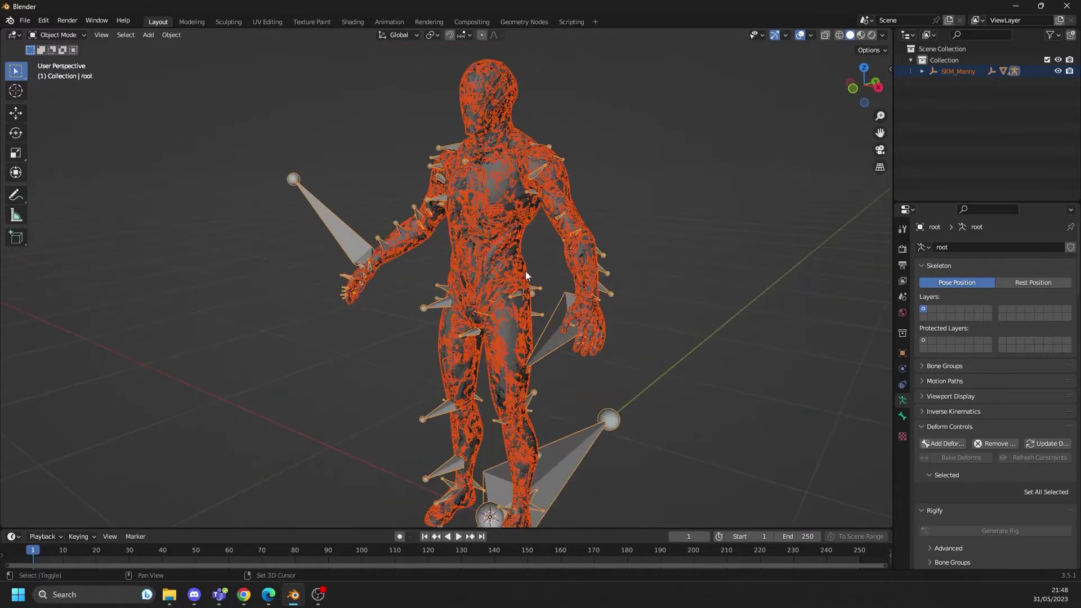
pyautogui.scroll(3, 448, 229)
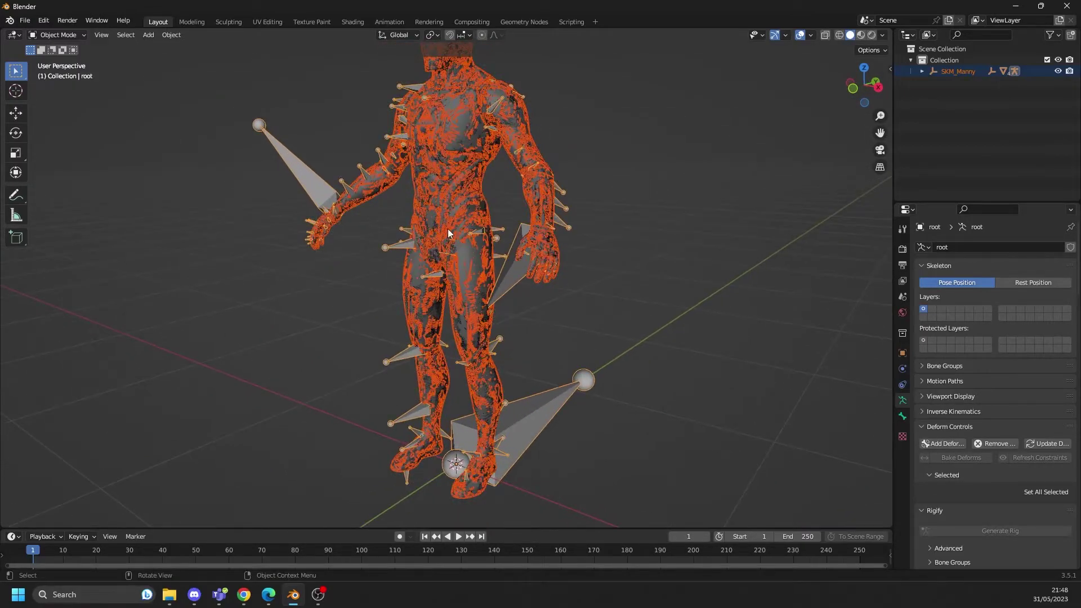
# - Start a new General scene, discarding the current one without saving
pyautogui.click(31, 27)
pyautogui.moveTo(59, 33)
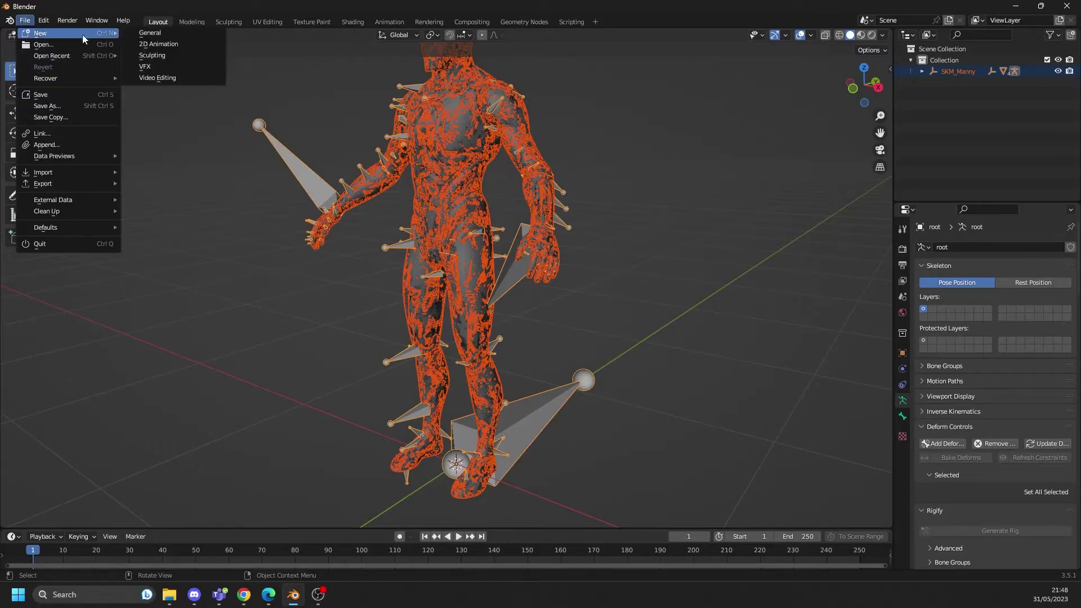
pyautogui.click(181, 32)
pyautogui.click(560, 318)
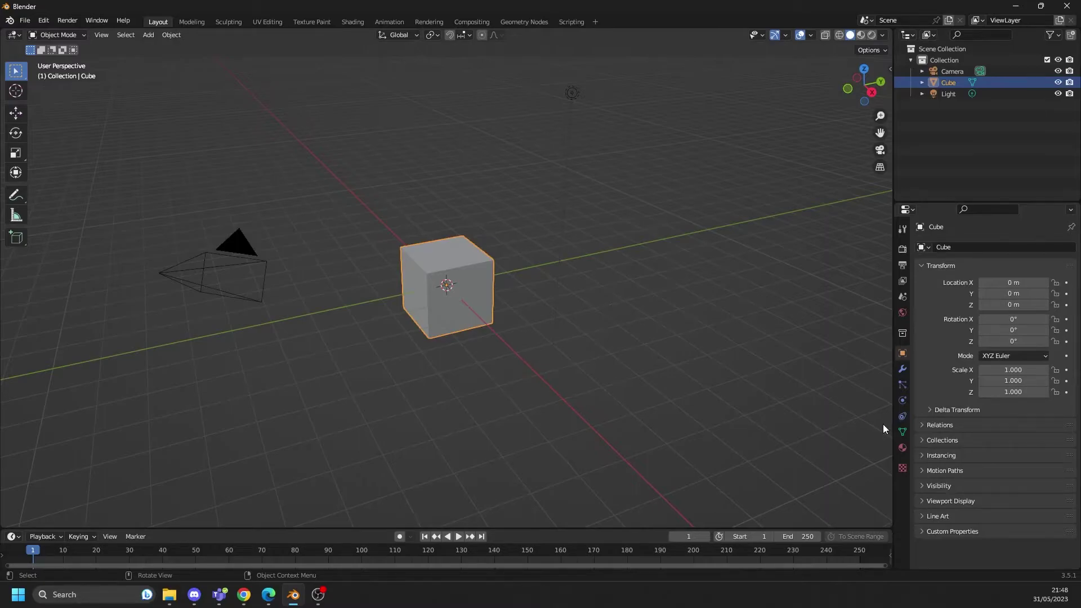
# - Select and delete the default cube, camera and light
pyautogui.click(902, 431)
pyautogui.scroll(-10, 965, 477)
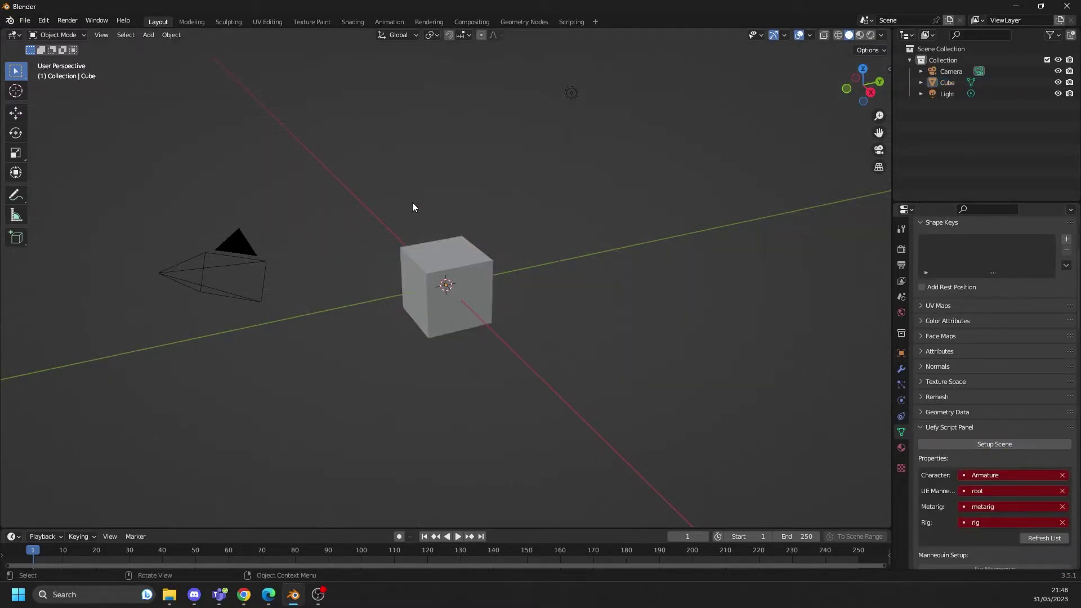
pyautogui.press('a')
pyautogui.press('Delete')
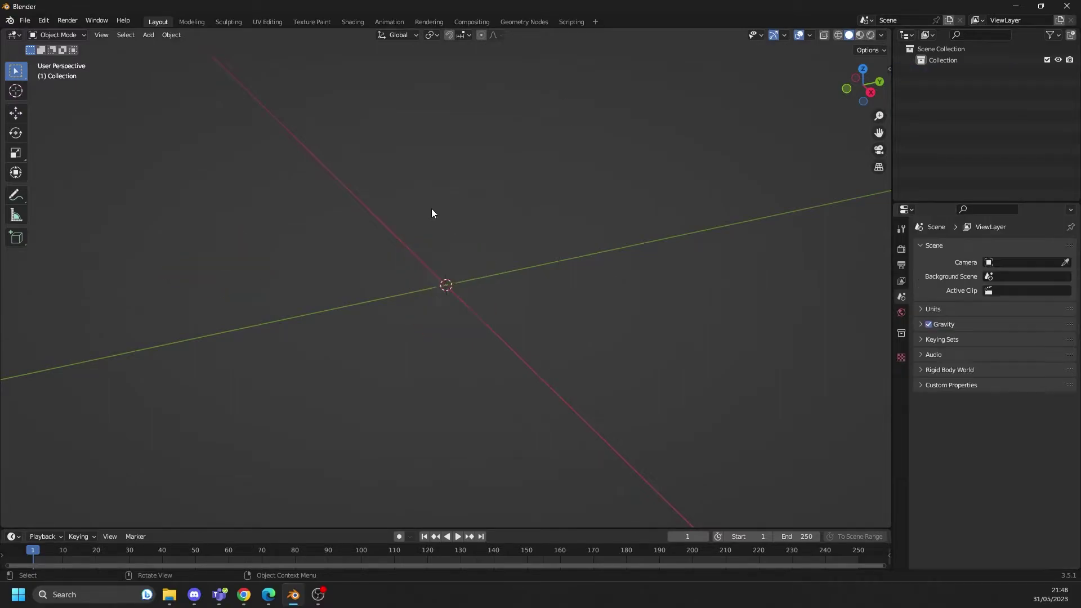
pyautogui.click(26, 20)
pyautogui.moveTo(43, 172)
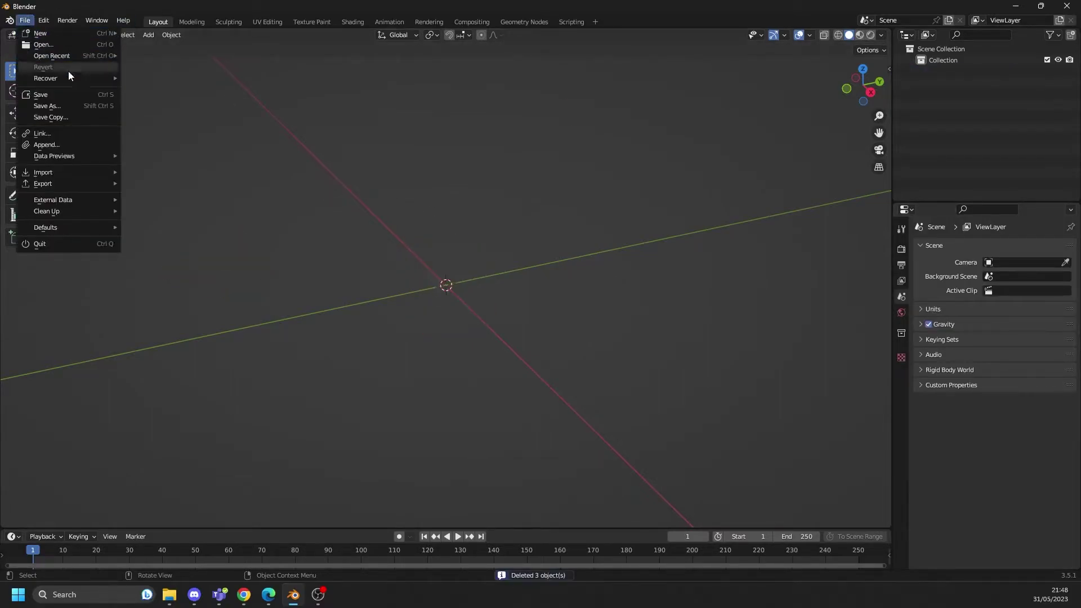
# - Import SKM_Manny.FBX from the realistic characters folder on the TOSHIBA EXT drive
pyautogui.click(187, 283)
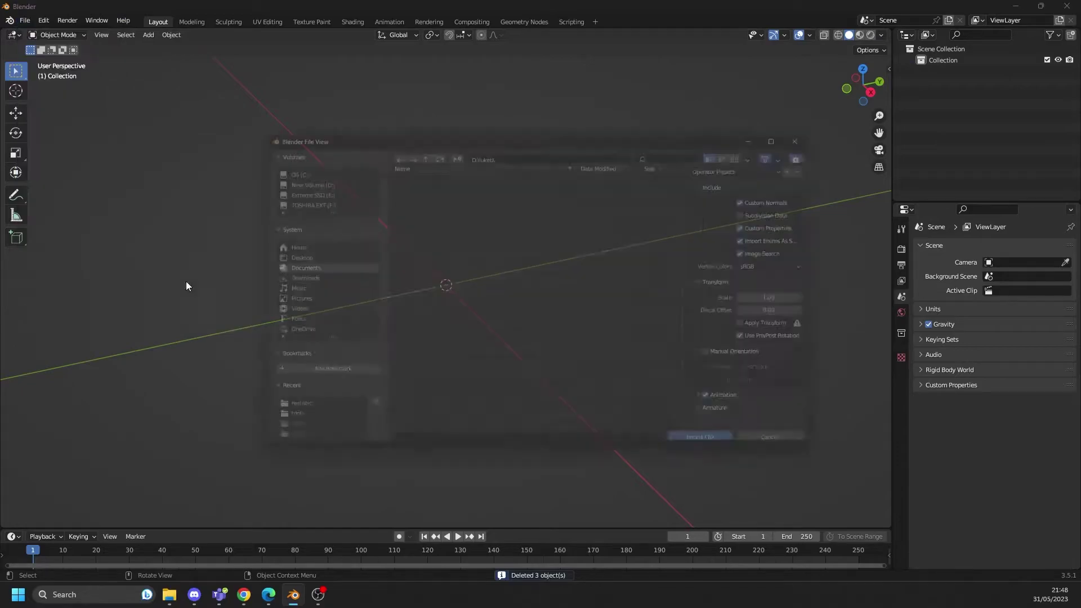
pyautogui.click(306, 199)
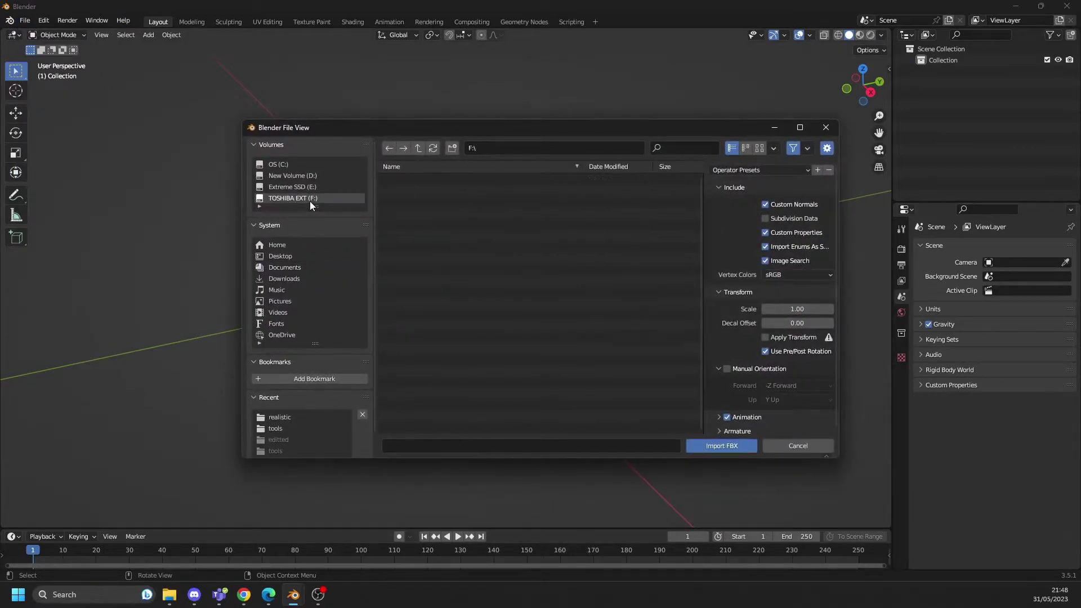
pyautogui.doubleClick(439, 209)
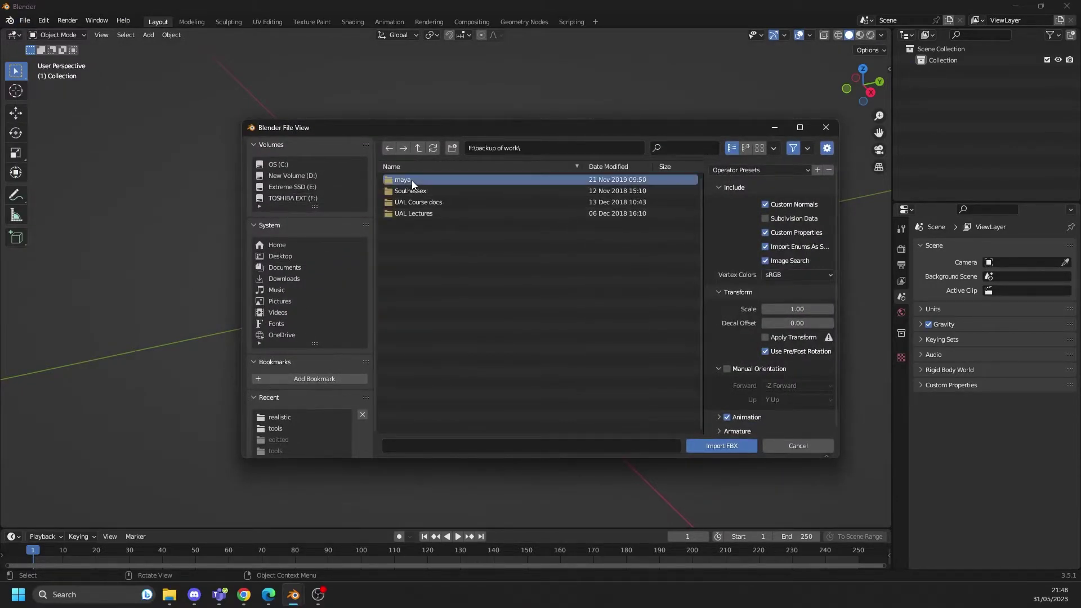
pyautogui.doubleClick(411, 180)
pyautogui.doubleClick(411, 180)
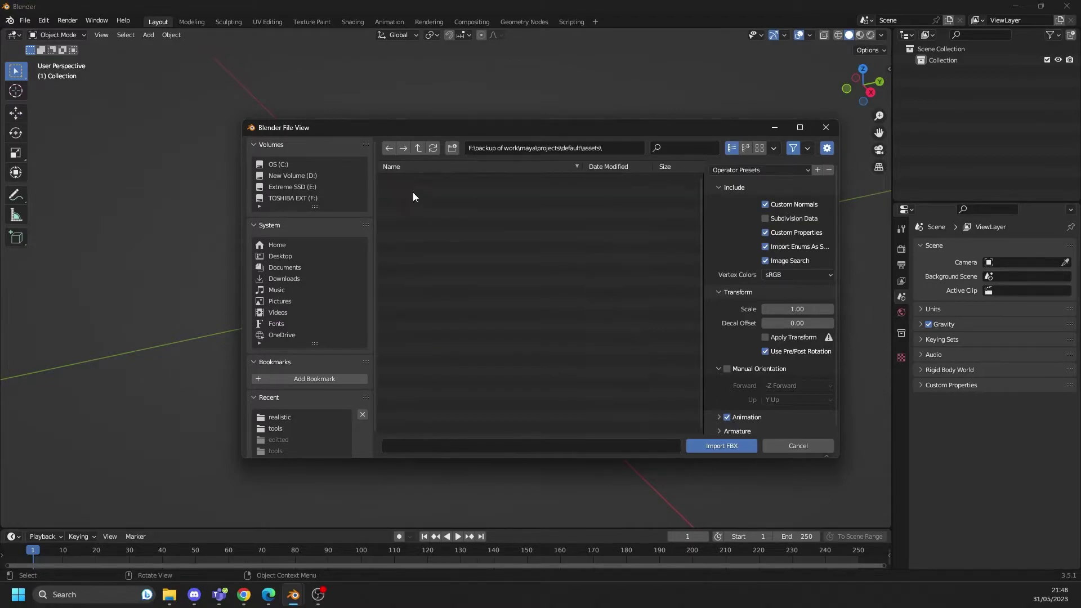
pyautogui.doubleClick(411, 202)
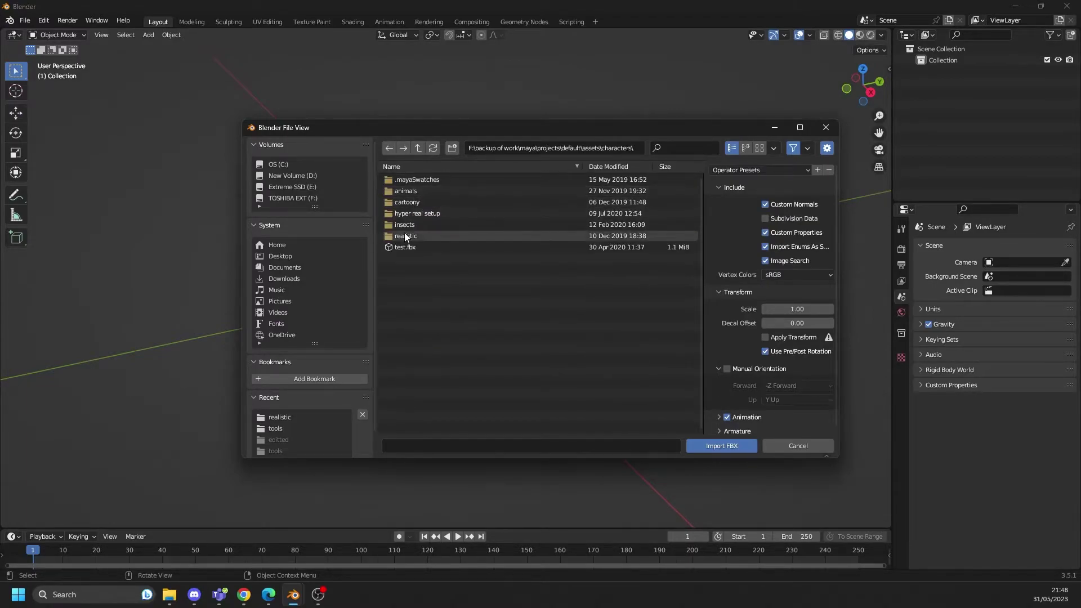
pyautogui.doubleClick(404, 234)
pyautogui.click(416, 225)
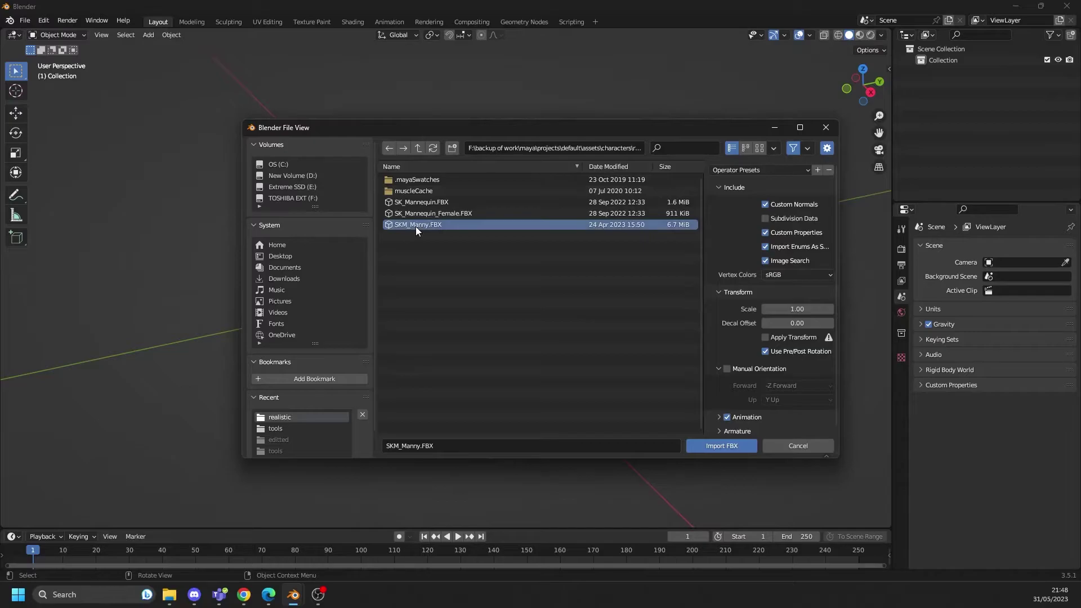
pyautogui.scroll(-1, 764, 391)
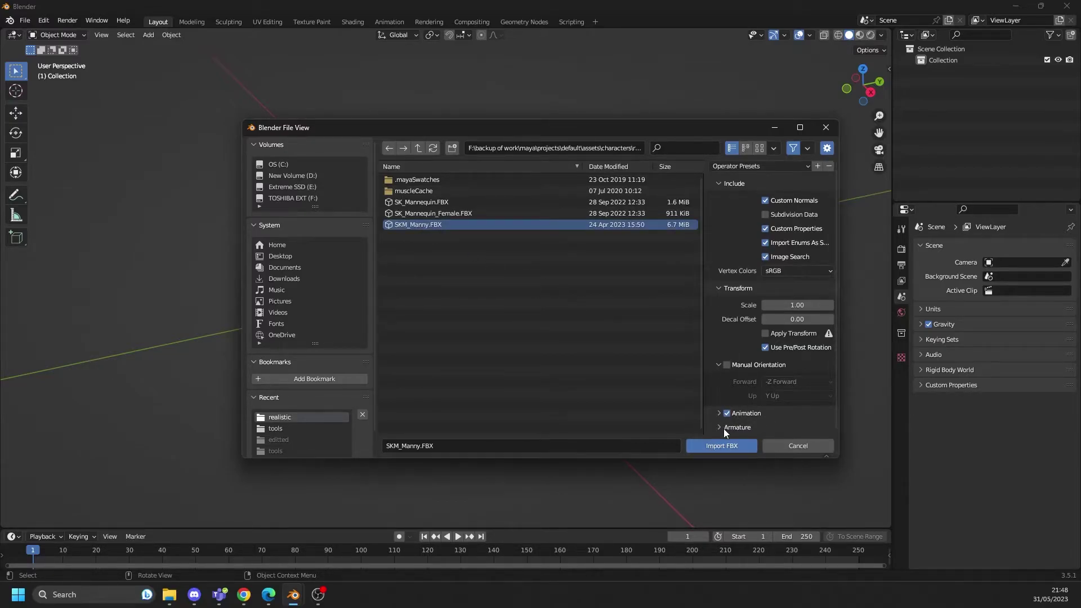
pyautogui.scroll(-3, 781, 356)
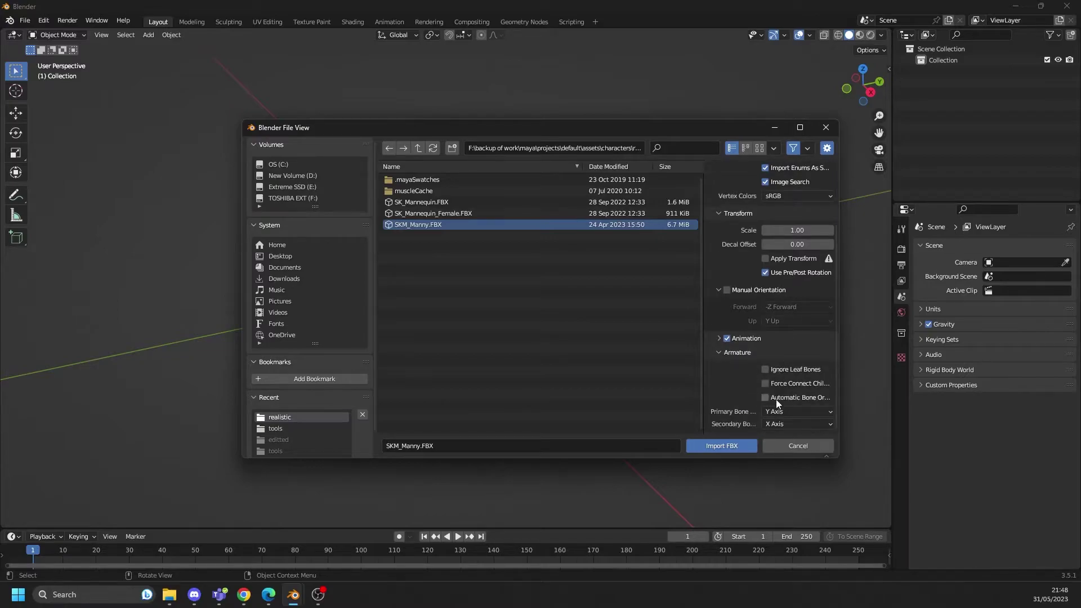
pyautogui.click(720, 448)
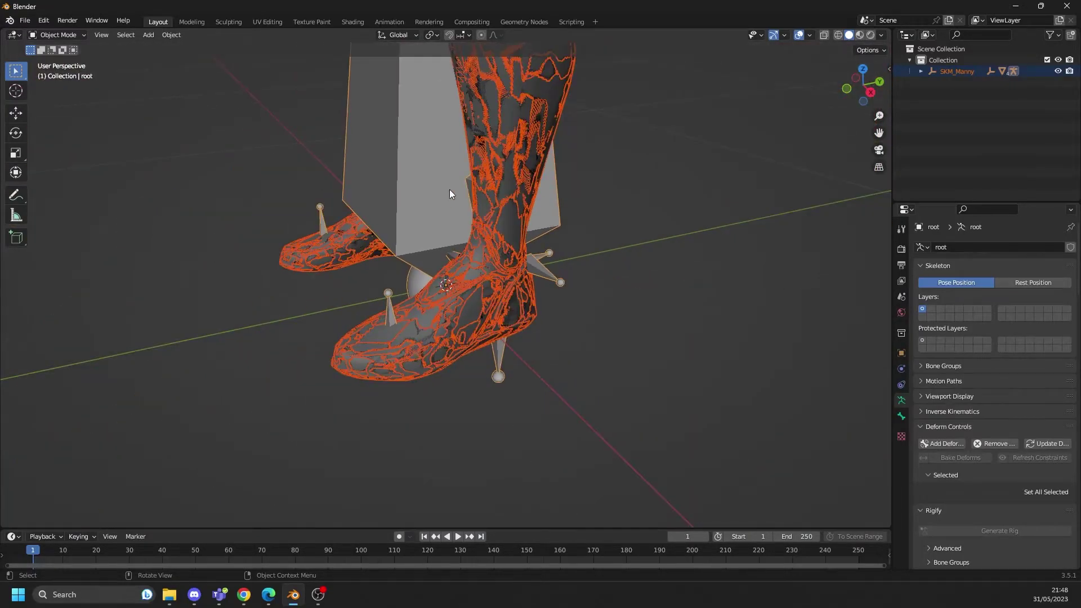
pyautogui.scroll(-3, 450, 193)
pyautogui.scroll(-3, 464, 76)
pyautogui.scroll(-2, 473, 174)
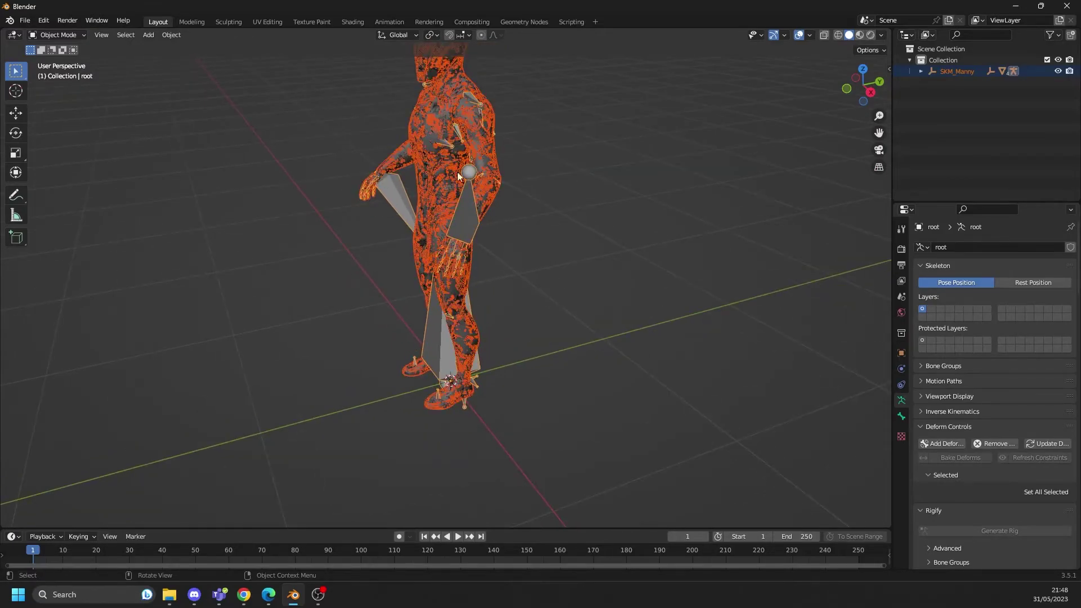
# - Face the figure frontally, select SKM_Manny_LOD1 under root, and extract the LOD meshes
pyautogui.moveTo(458, 175)
pyautogui.mouseDown(button='middle')
pyautogui.moveTo(554, 136)
pyautogui.moveTo(494, 214)
pyautogui.moveTo(570, 221)
pyautogui.mouseUp(button='middle')
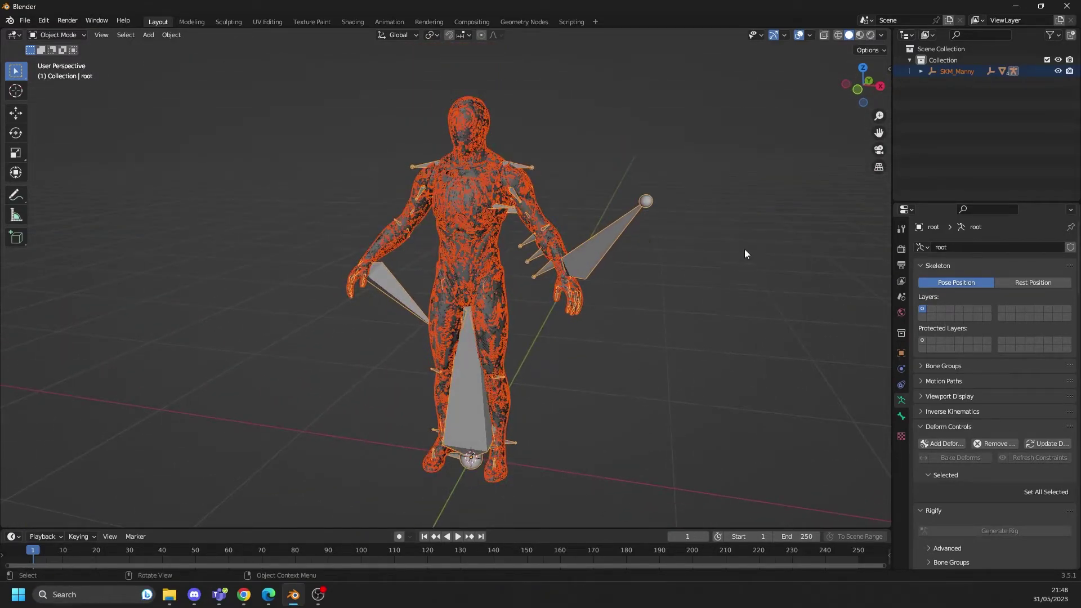
pyautogui.click(920, 71)
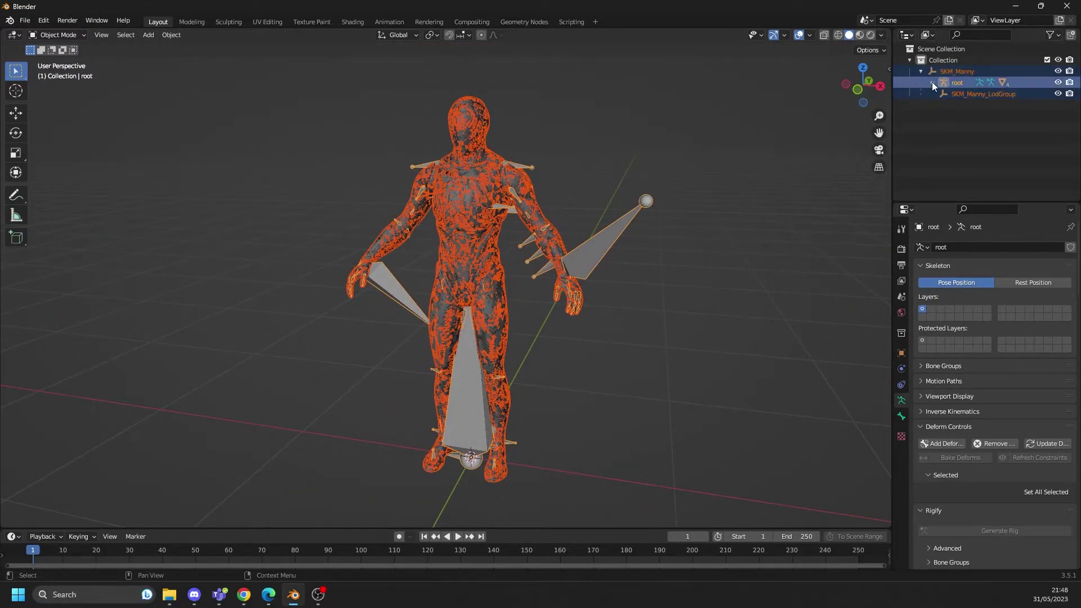
pyautogui.click(932, 82)
pyautogui.click(989, 127)
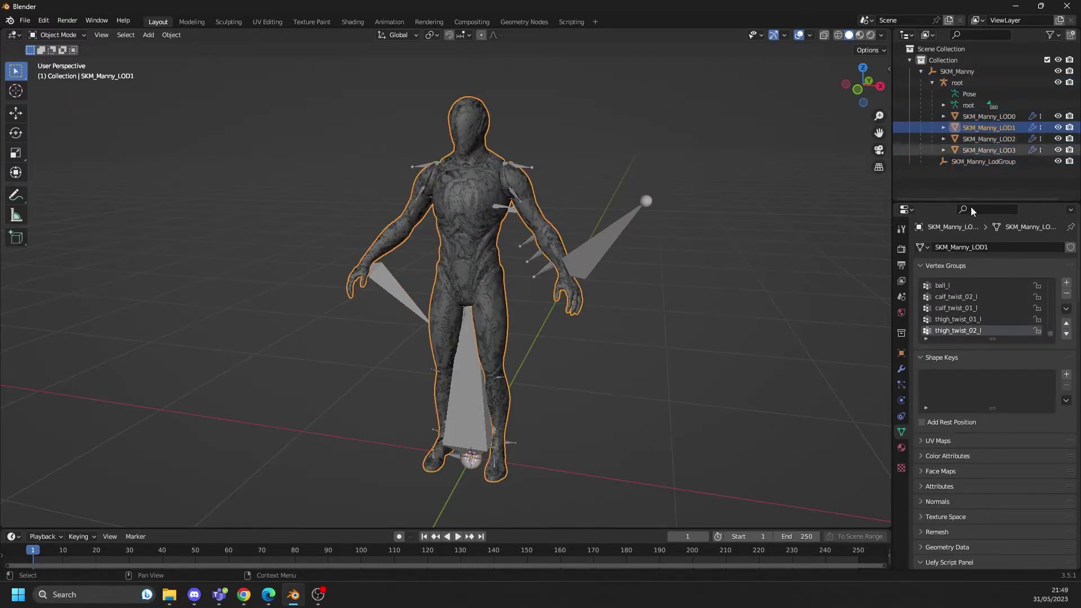
pyautogui.scroll(-3, 967, 373)
pyautogui.scroll(-4, 974, 405)
pyautogui.scroll(-1, 979, 433)
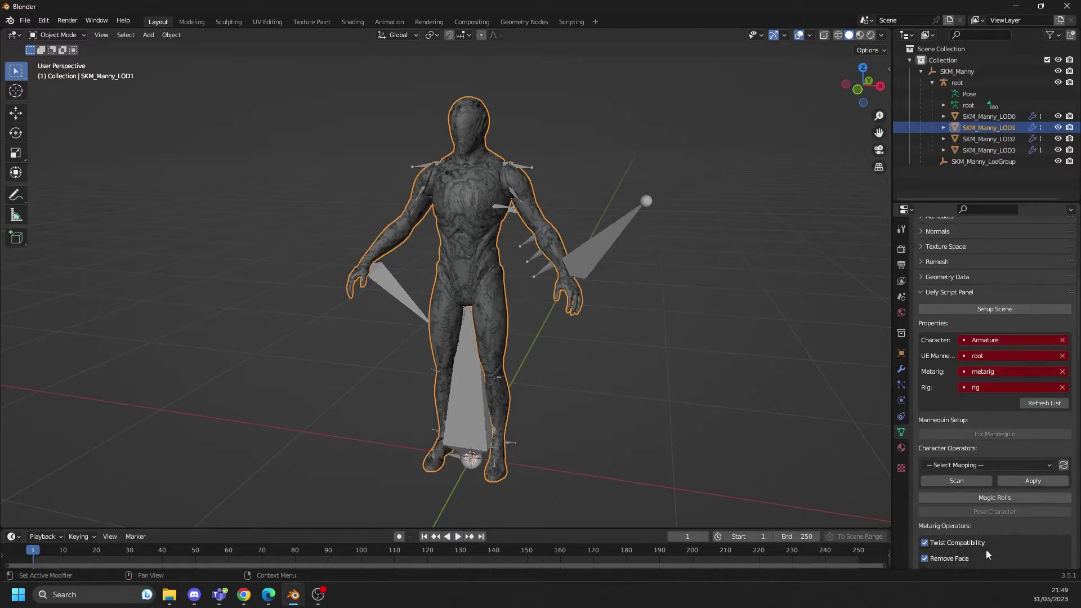
pyautogui.scroll(-1, 985, 550)
pyautogui.scroll(-1, 1004, 494)
pyautogui.scroll(-1, 997, 488)
pyautogui.scroll(-3, 979, 465)
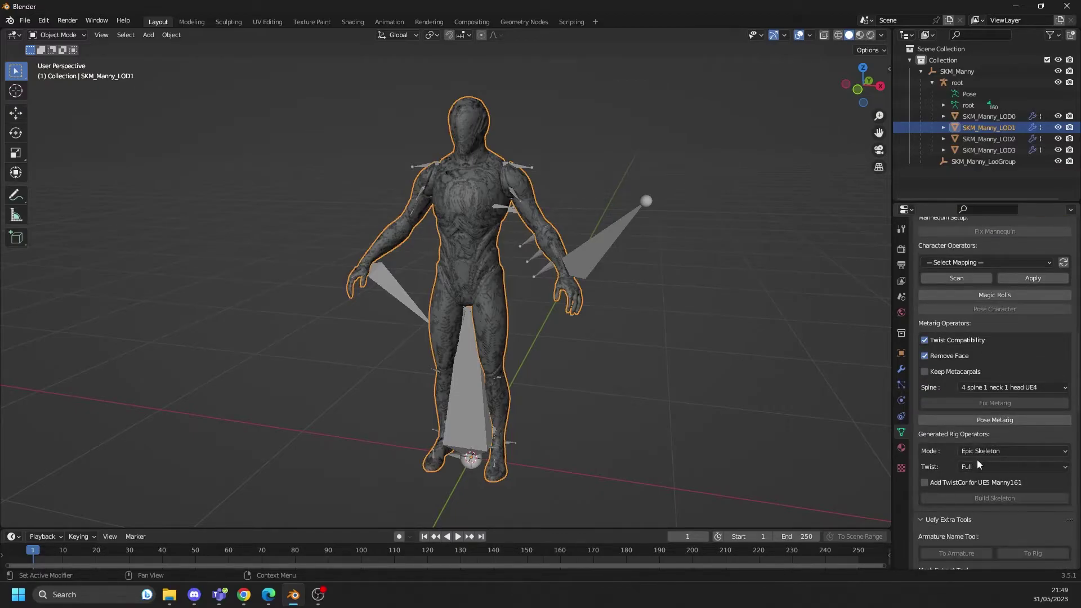
pyautogui.scroll(4, 986, 456)
pyautogui.scroll(1, 1003, 460)
pyautogui.scroll(1, 977, 418)
pyautogui.scroll(-3, 979, 424)
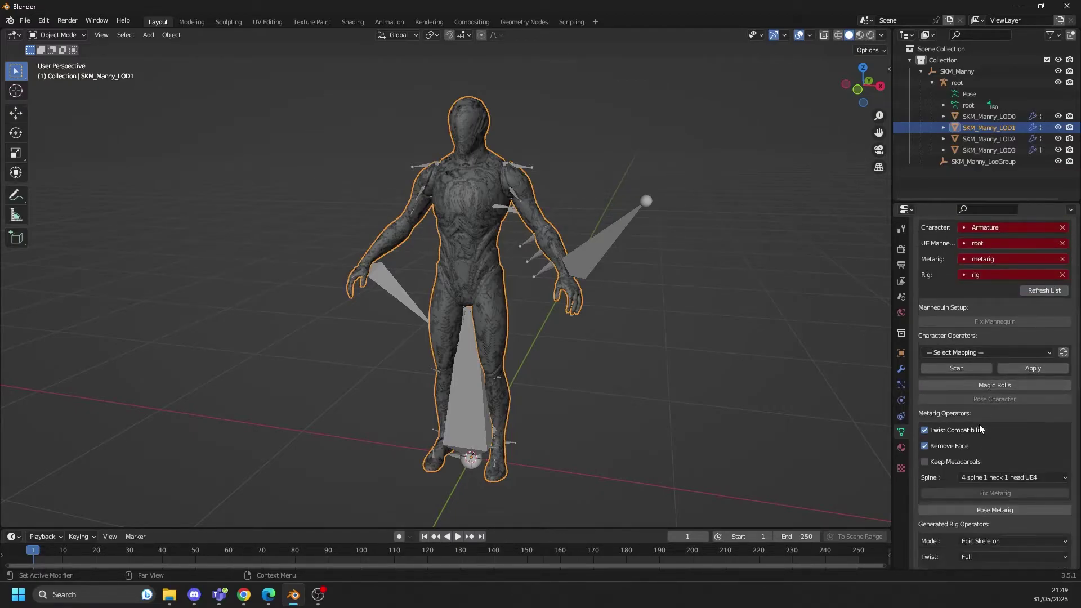
pyautogui.scroll(-3, 979, 423)
pyautogui.scroll(-2, 979, 426)
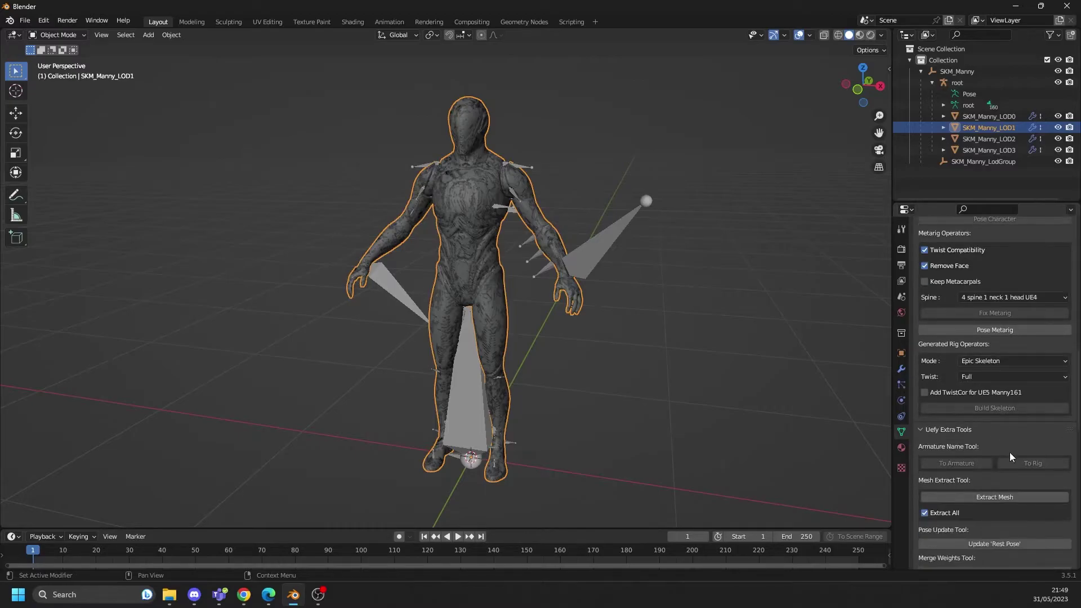
pyautogui.click(987, 499)
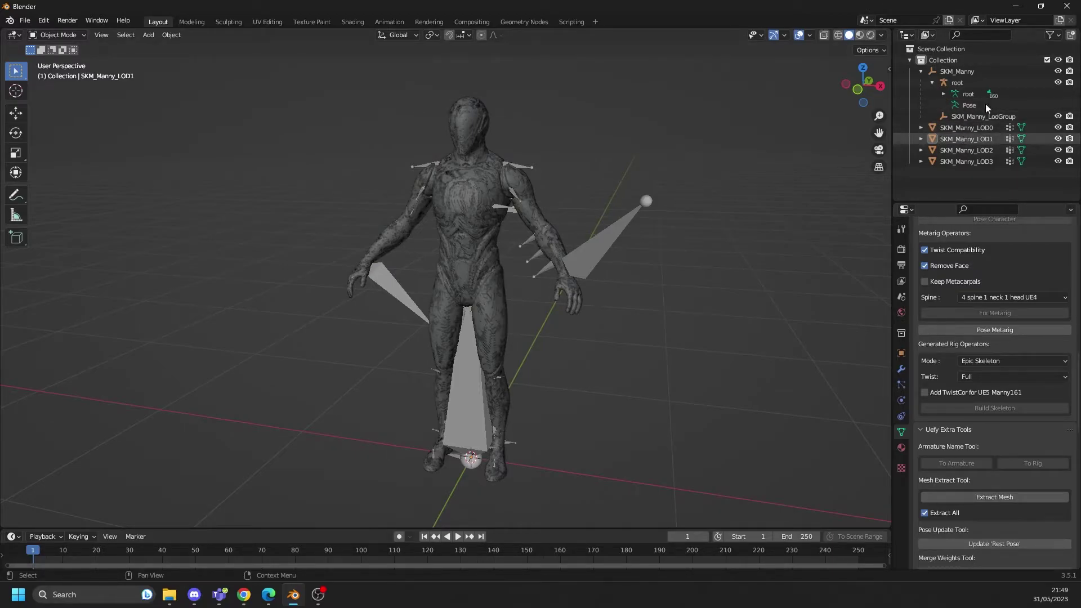
# - Move SKM_Manny_LOD1 into a new Collection 2, then reselect the mesh
pyautogui.rightClick(968, 140)
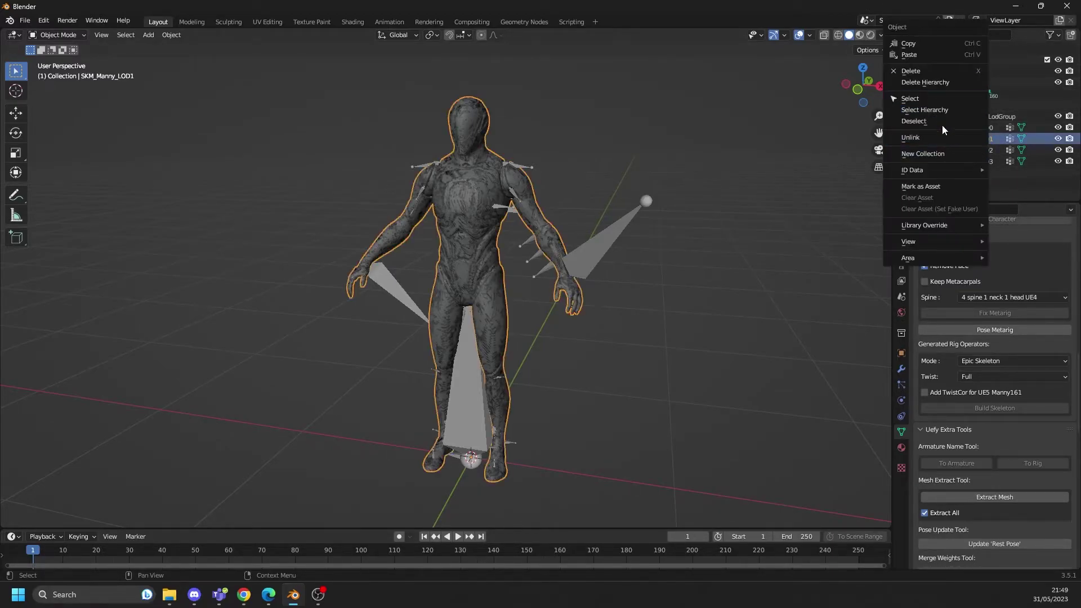
pyautogui.click(923, 153)
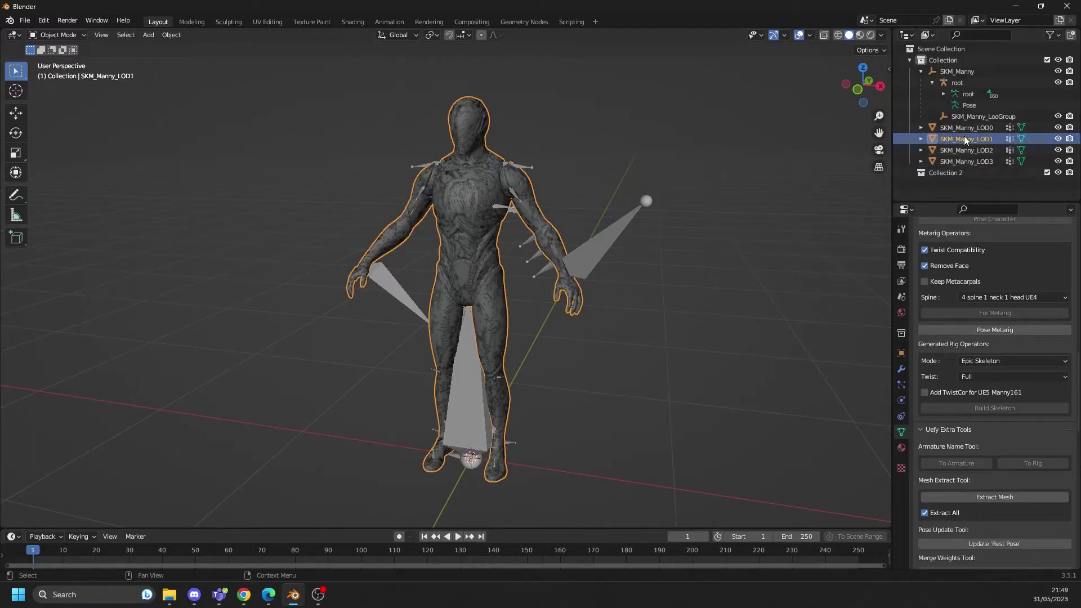
pyautogui.moveTo(963, 136); pyautogui.dragTo(936, 173)
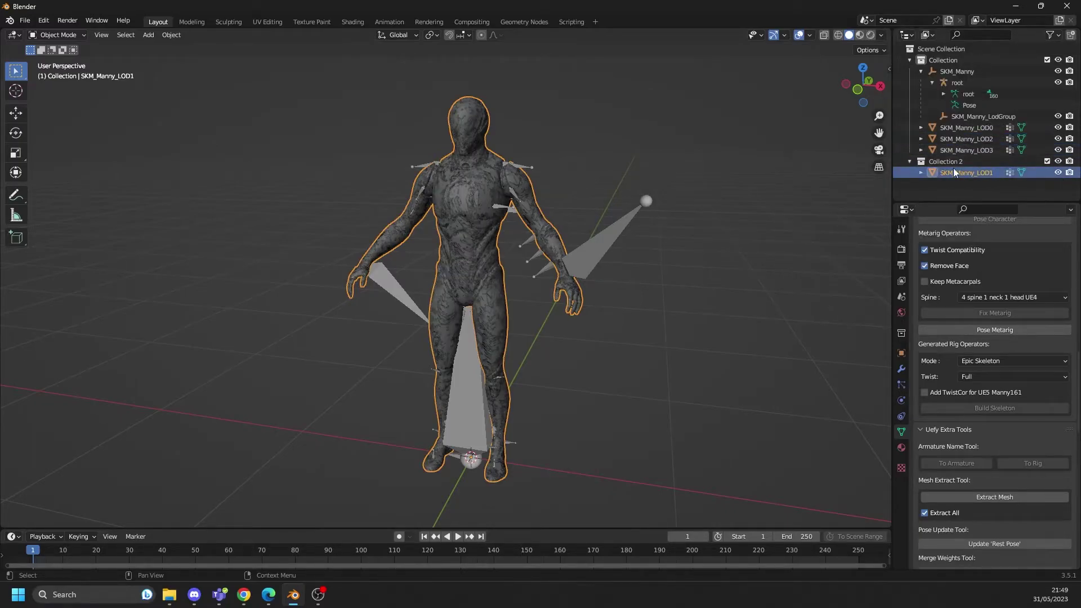
pyautogui.click(950, 189)
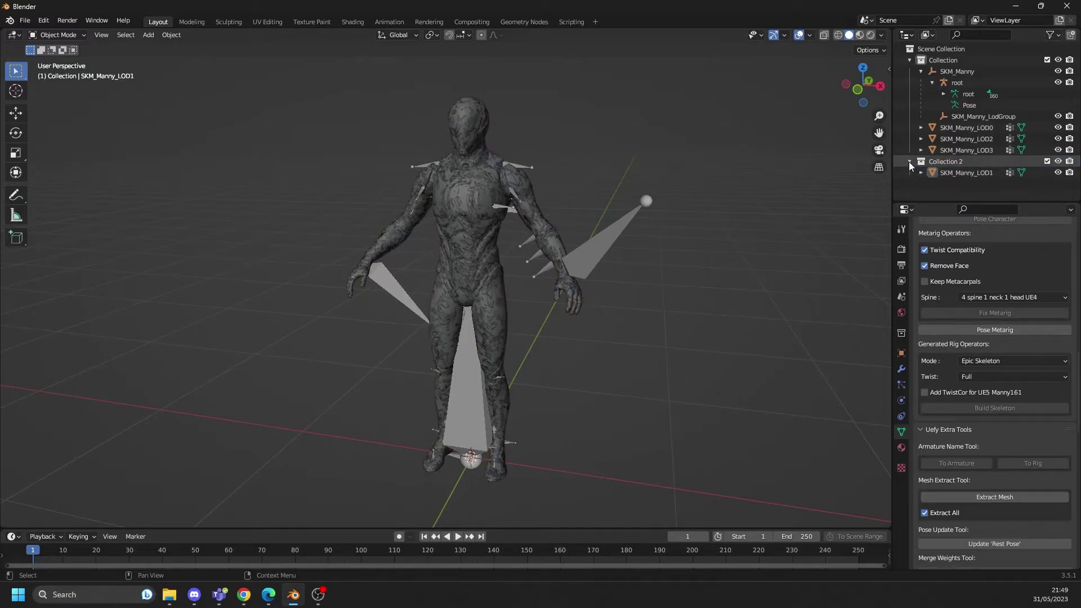
pyautogui.click(945, 161)
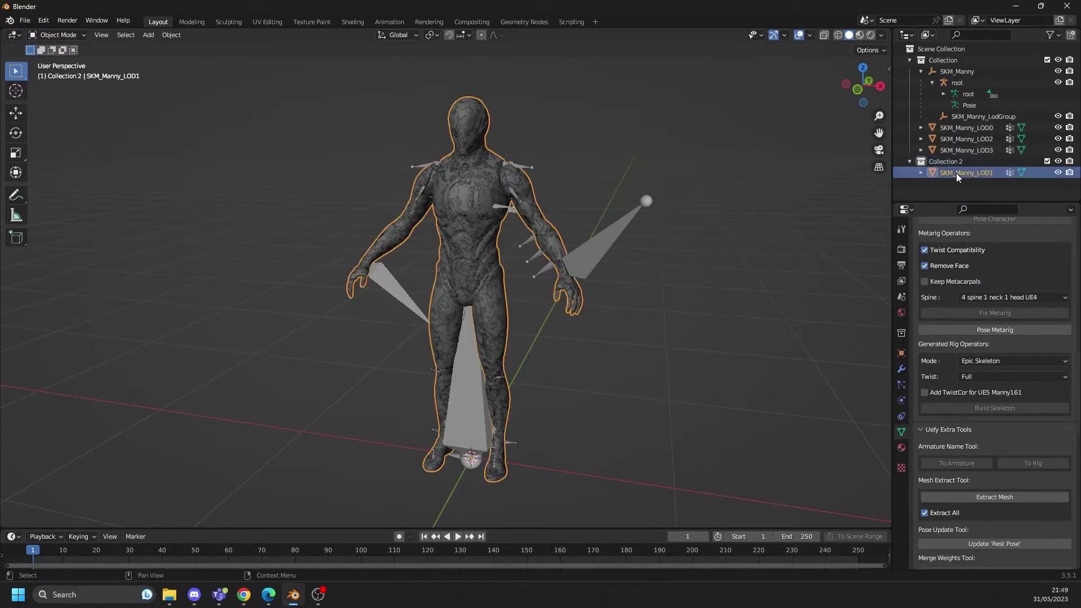
pyautogui.click(953, 164)
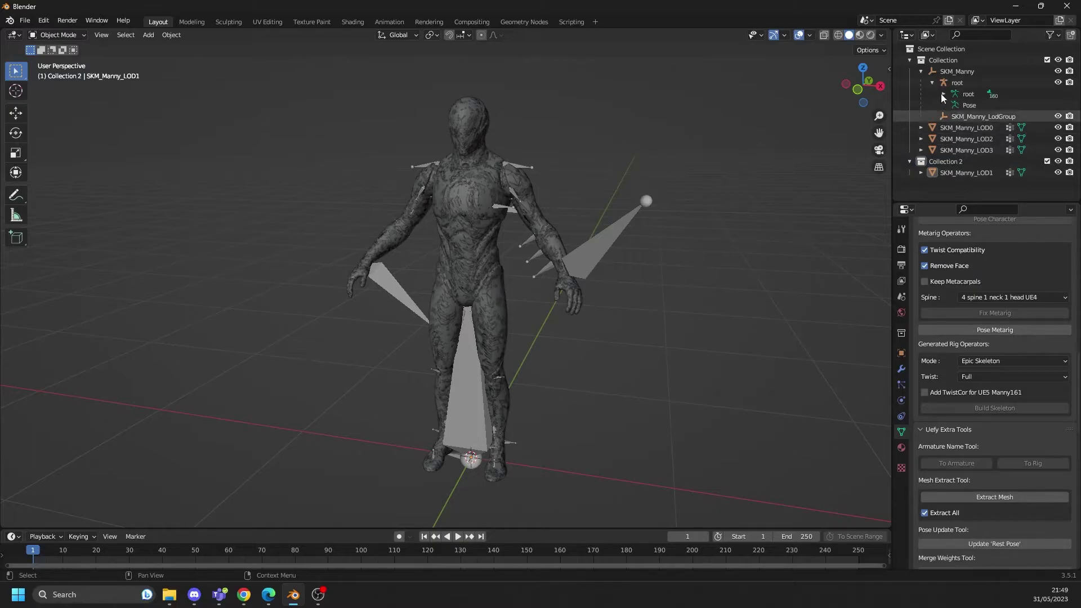
# - Add Collection 3, exclude and collapse the original Collection, and reselect SKM_Manny_LOD1
pyautogui.rightClick(950, 194)
pyautogui.click(937, 195)
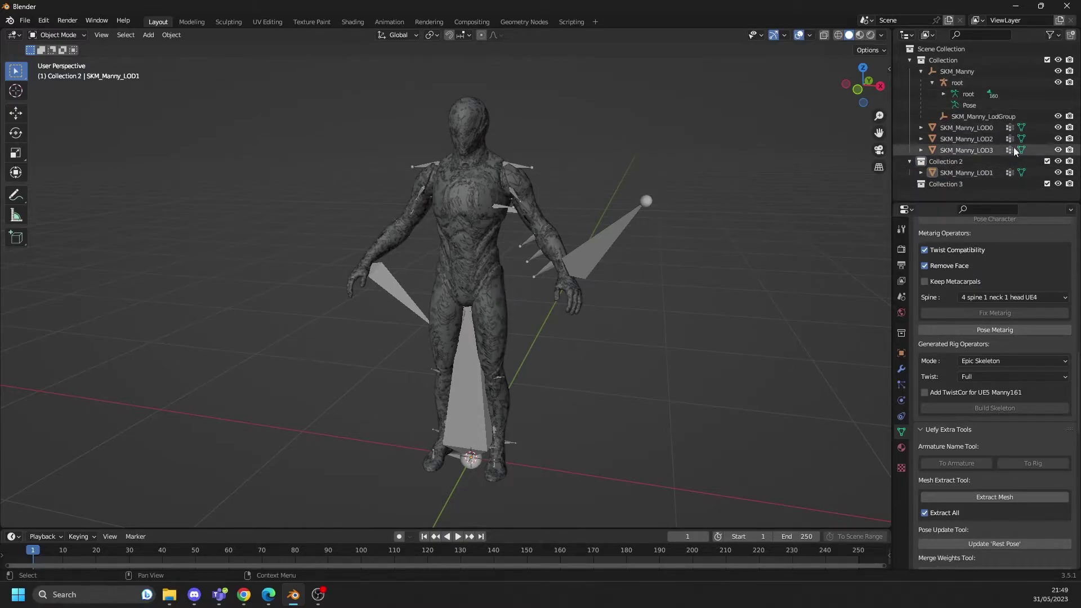
pyautogui.click(1047, 60)
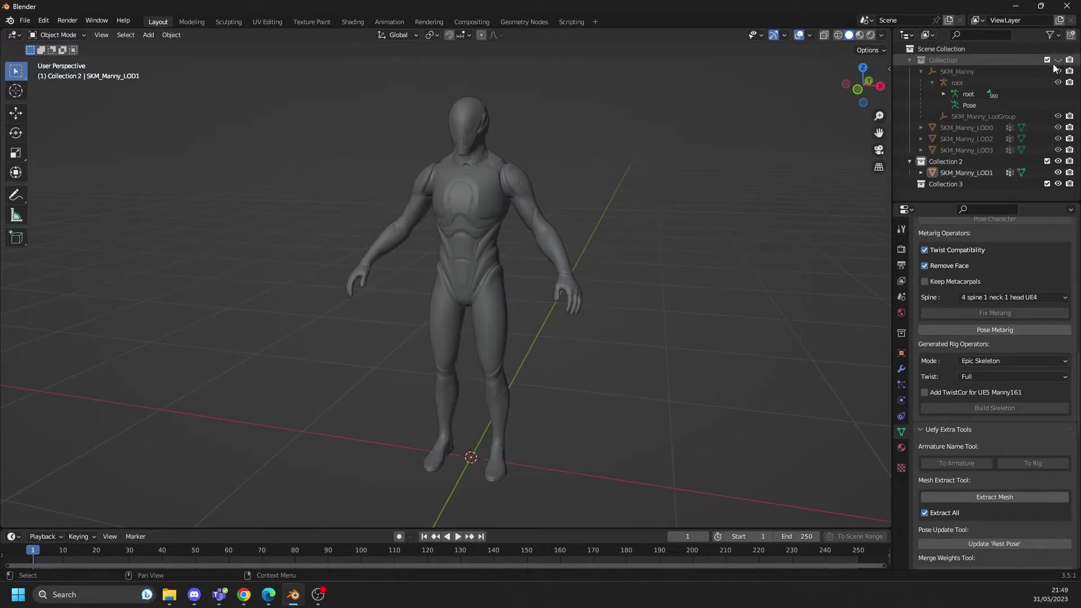
pyautogui.click(909, 60)
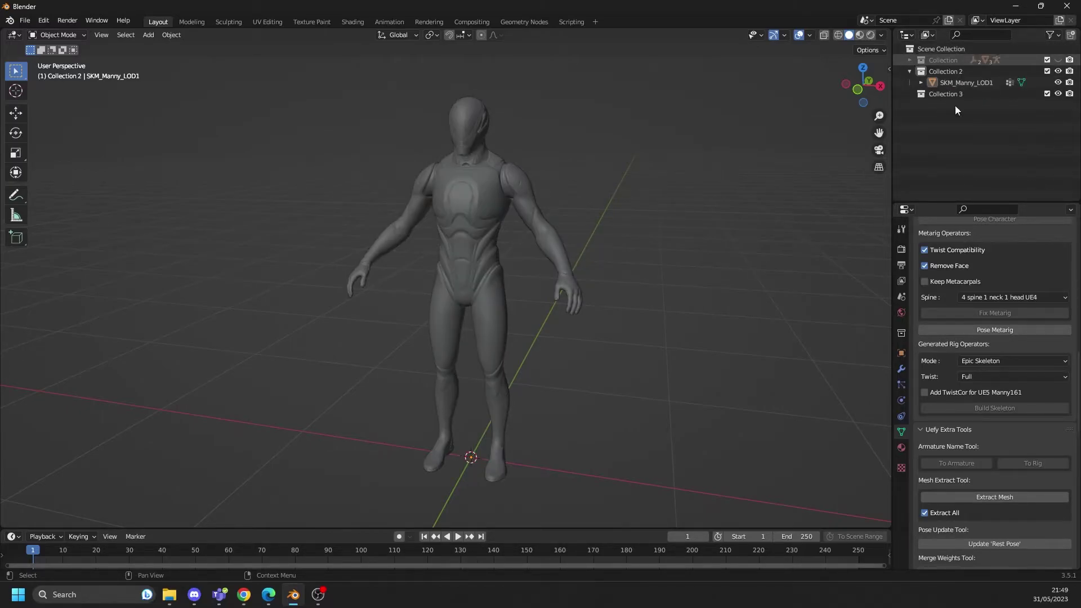
pyautogui.click(967, 84)
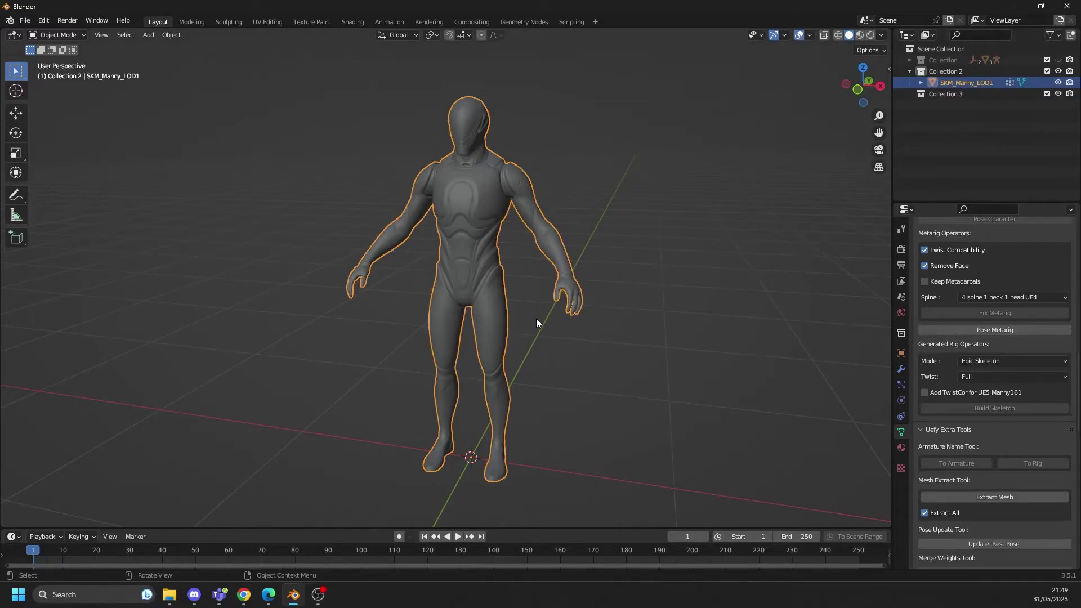
pyautogui.click(527, 332)
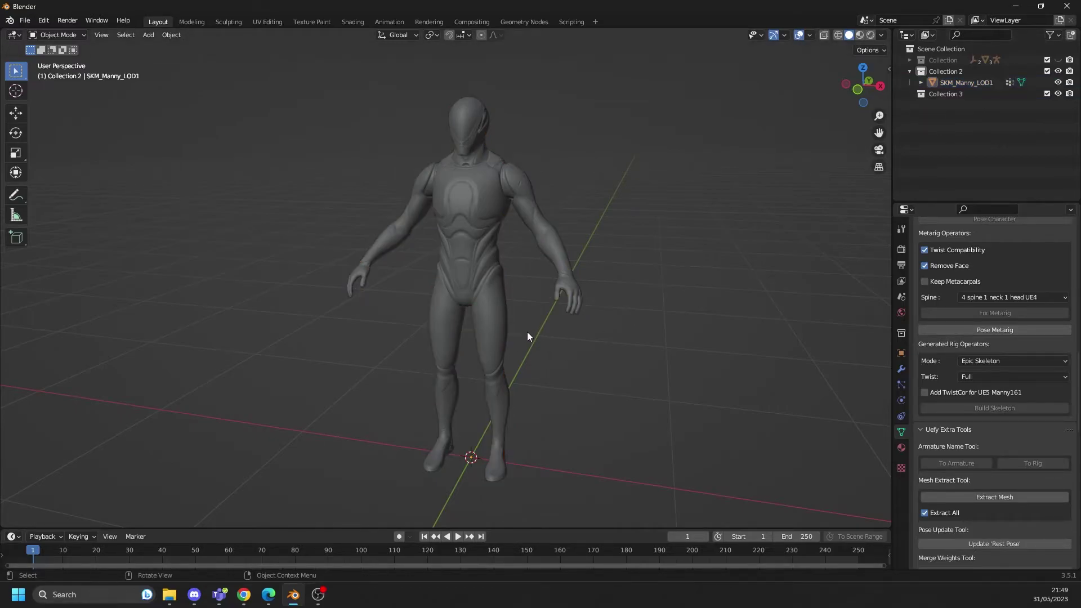
pyautogui.click(494, 213)
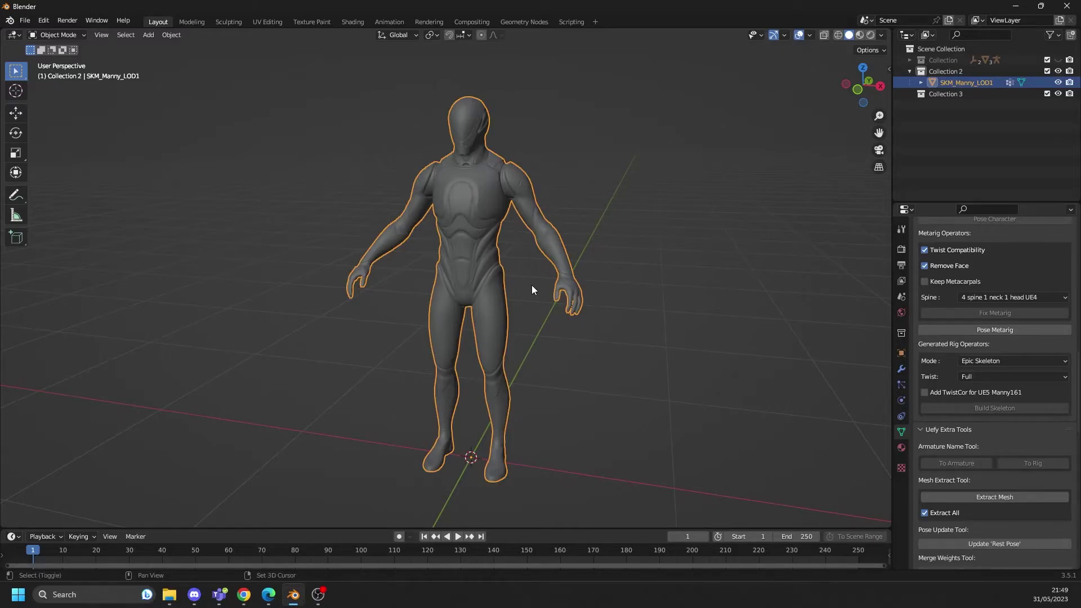
# - Add the Manny89 Metarig from Uefy's Mannequin presets and click Generate Rig
pyautogui.hotkey('shift', 'a')
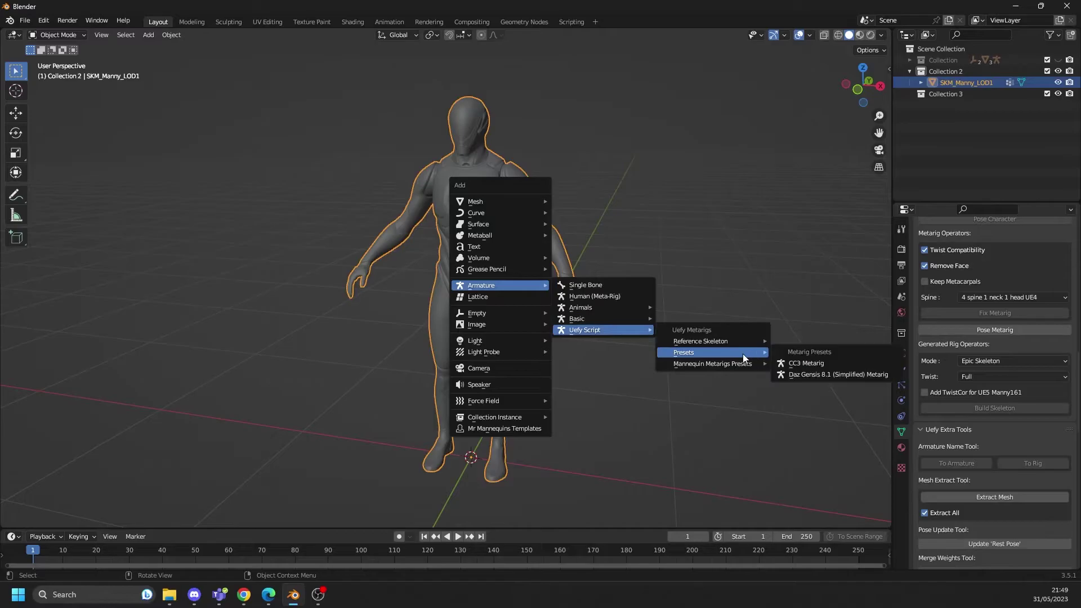
pyautogui.moveTo(712, 363)
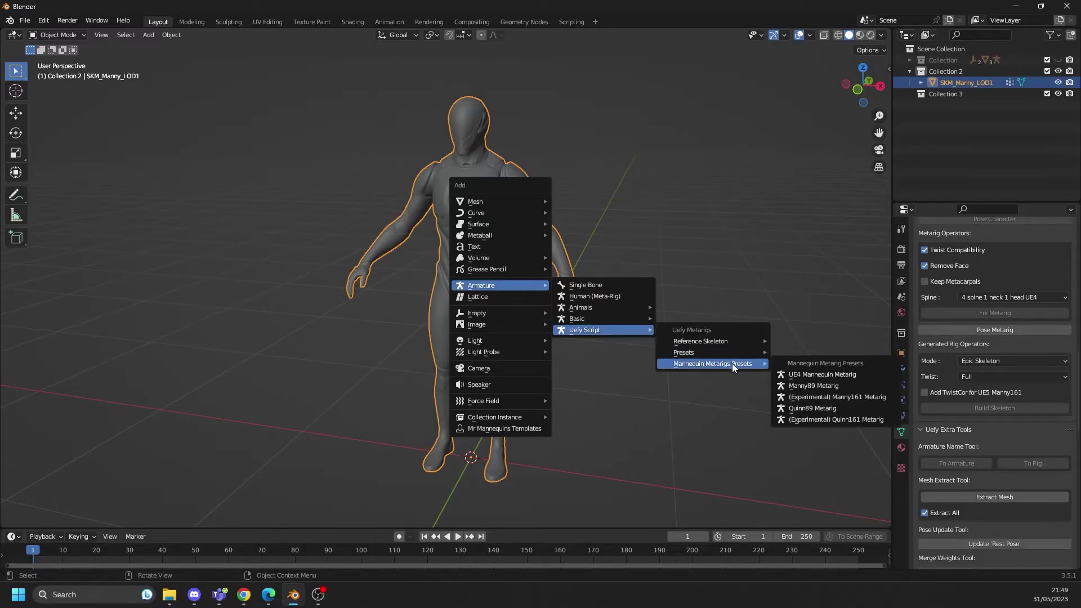
pyautogui.click(827, 385)
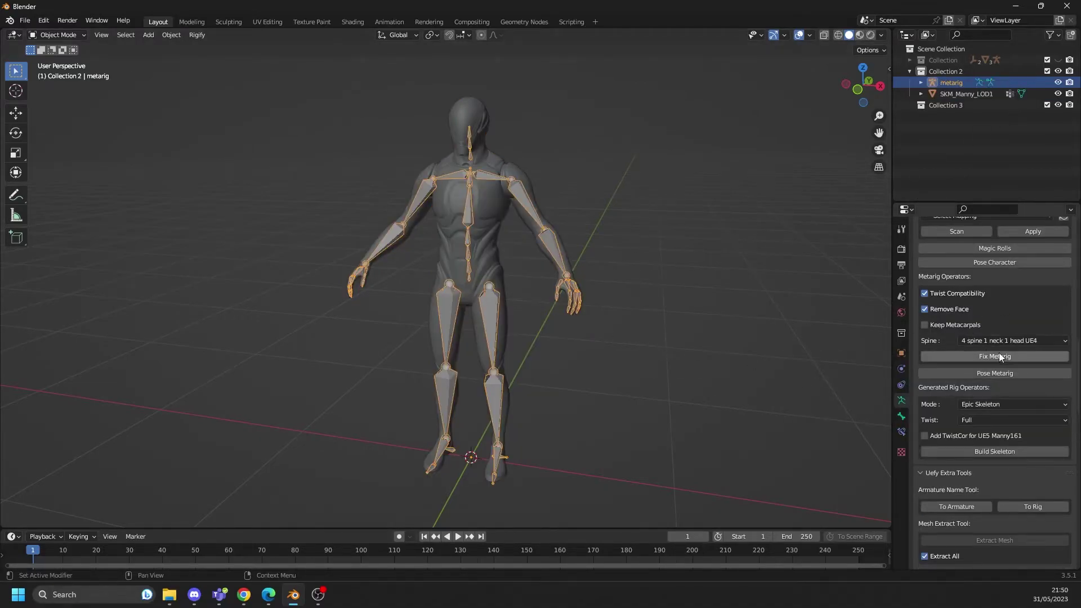
pyautogui.scroll(3, 1000, 357)
pyautogui.scroll(3, 999, 357)
pyautogui.scroll(3, 1009, 356)
pyautogui.scroll(3, 1001, 394)
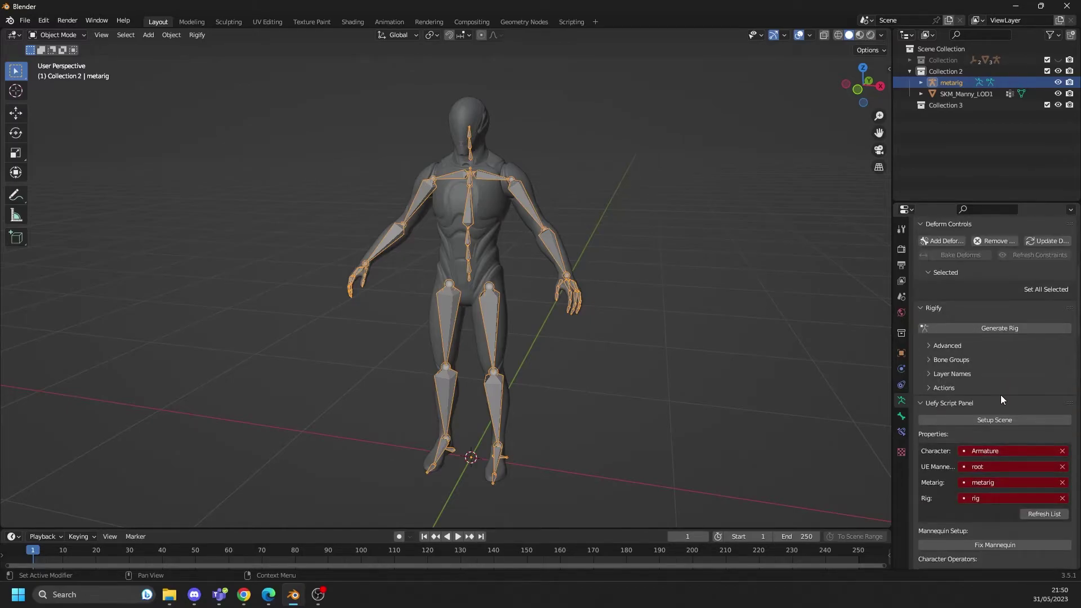
pyautogui.click(992, 331)
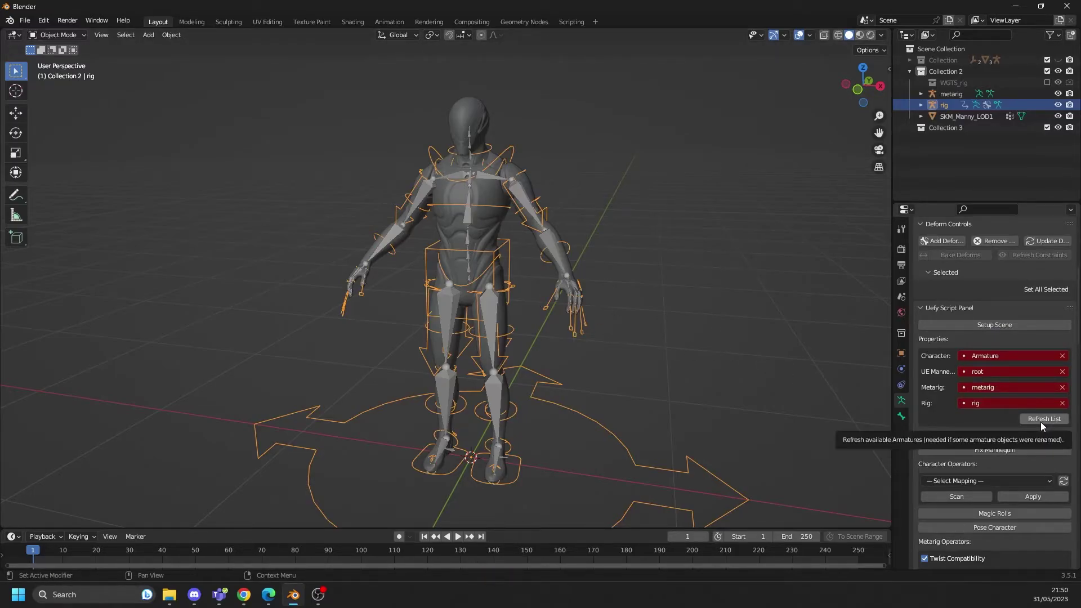
# - Parent SKM_Manny_LOD1 to the rig with Armature Deform, then clear the selection
pyautogui.click(548, 223)
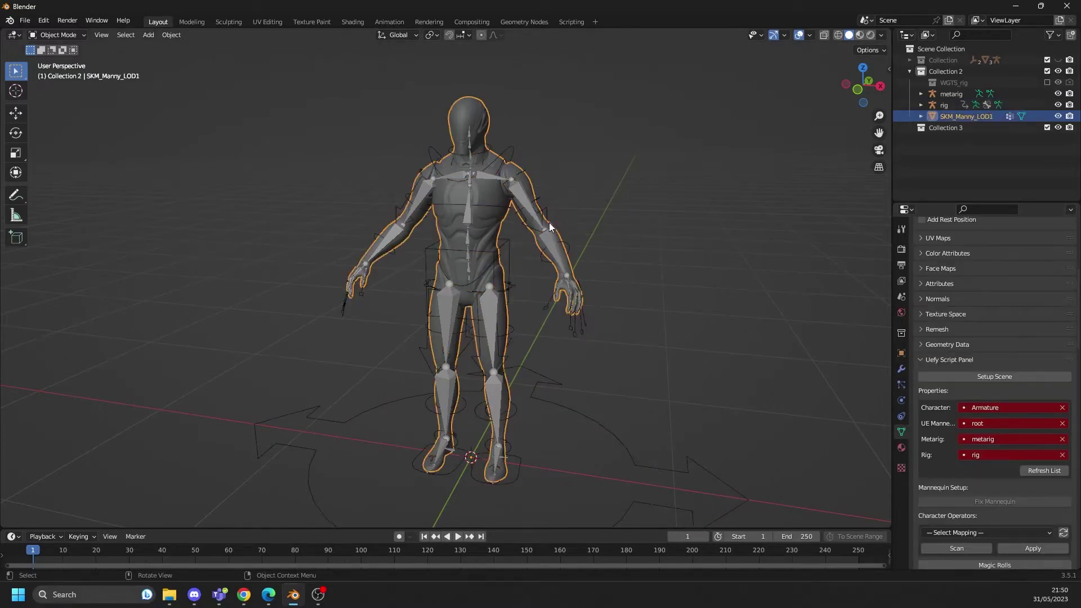
pyautogui.click(598, 422)
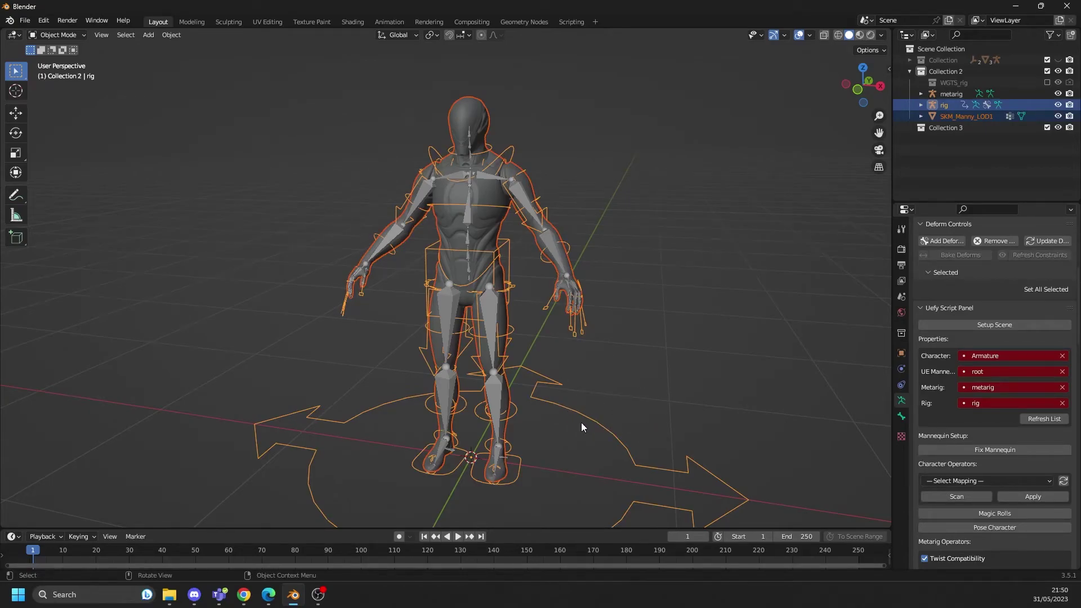
pyautogui.hotkey('ctrl', 'p')
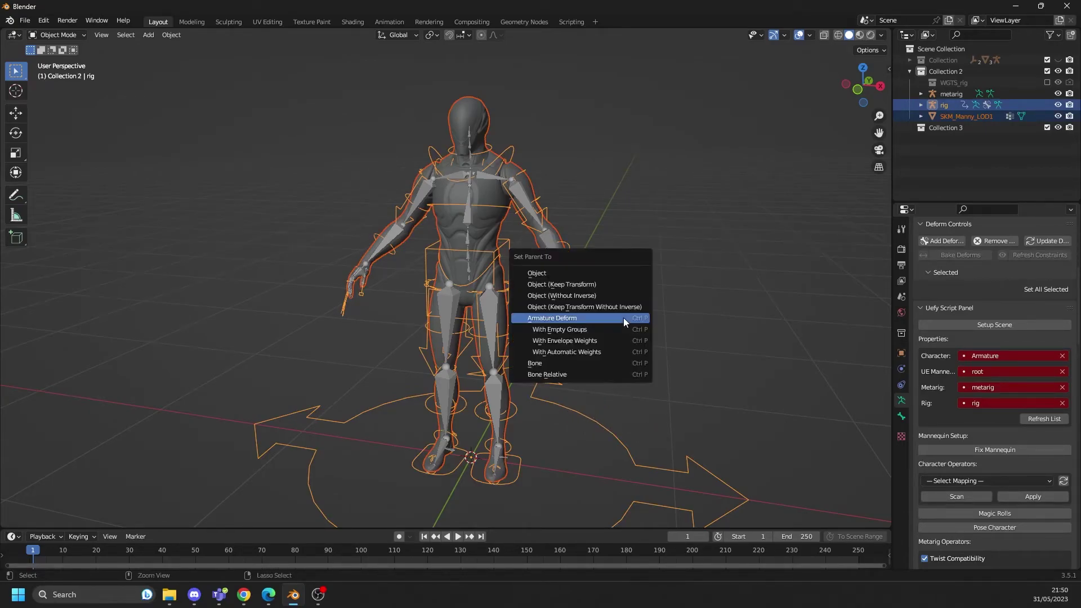
pyautogui.click(575, 319)
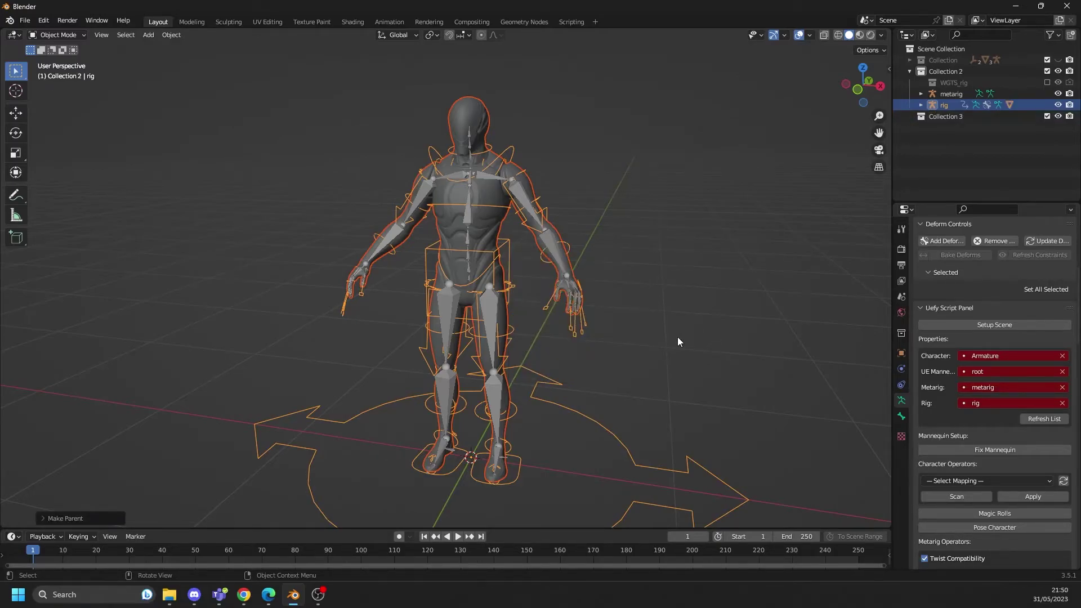
pyautogui.click(707, 342)
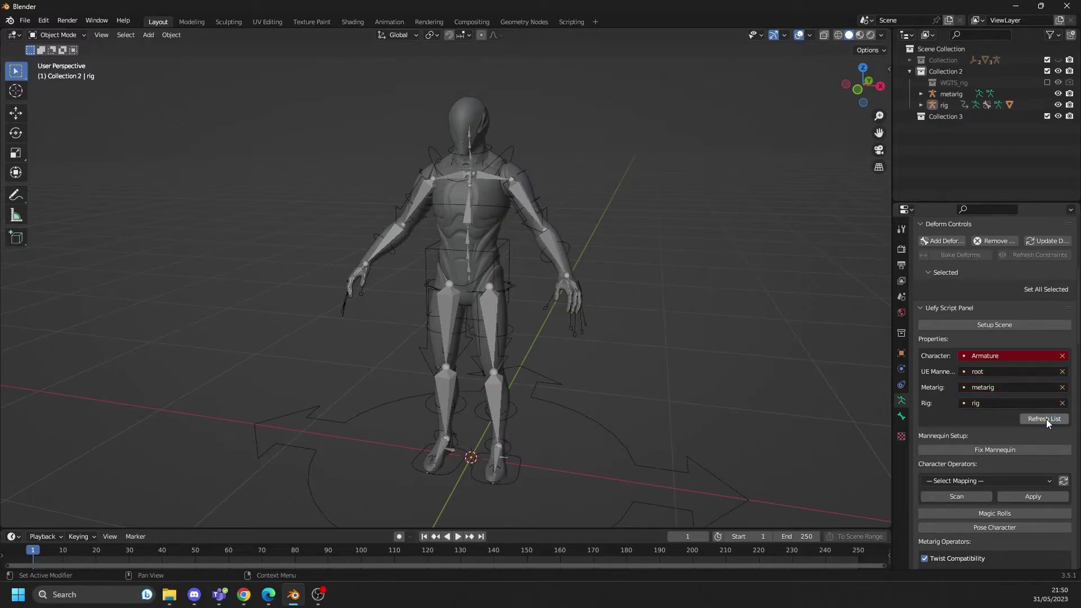
pyautogui.scroll(-4, 971, 407)
pyautogui.scroll(-3, 1017, 438)
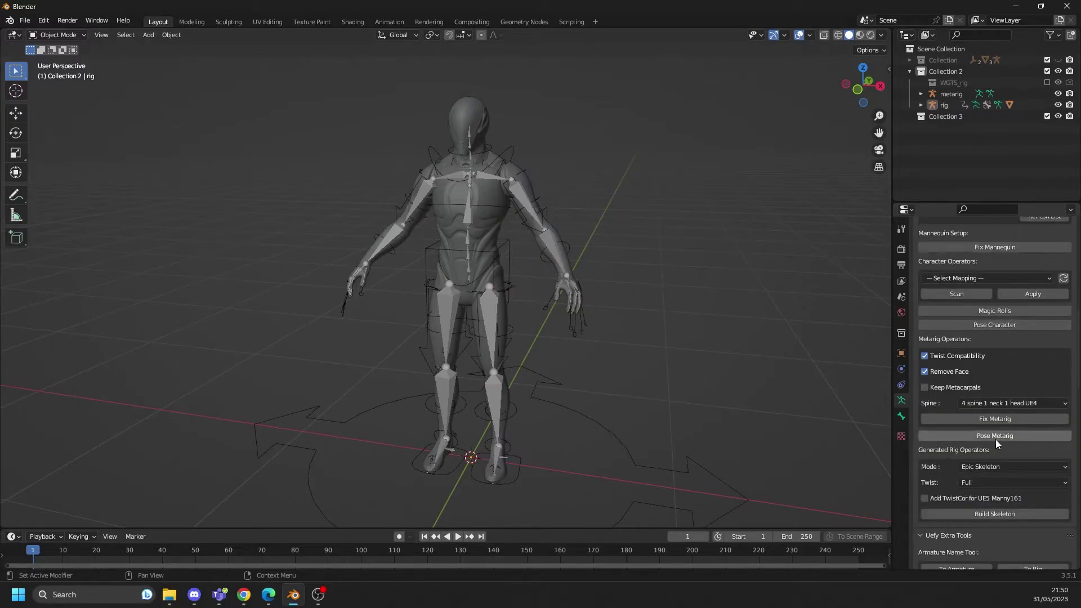
pyautogui.scroll(-1, 1000, 448)
pyautogui.scroll(-1, 963, 405)
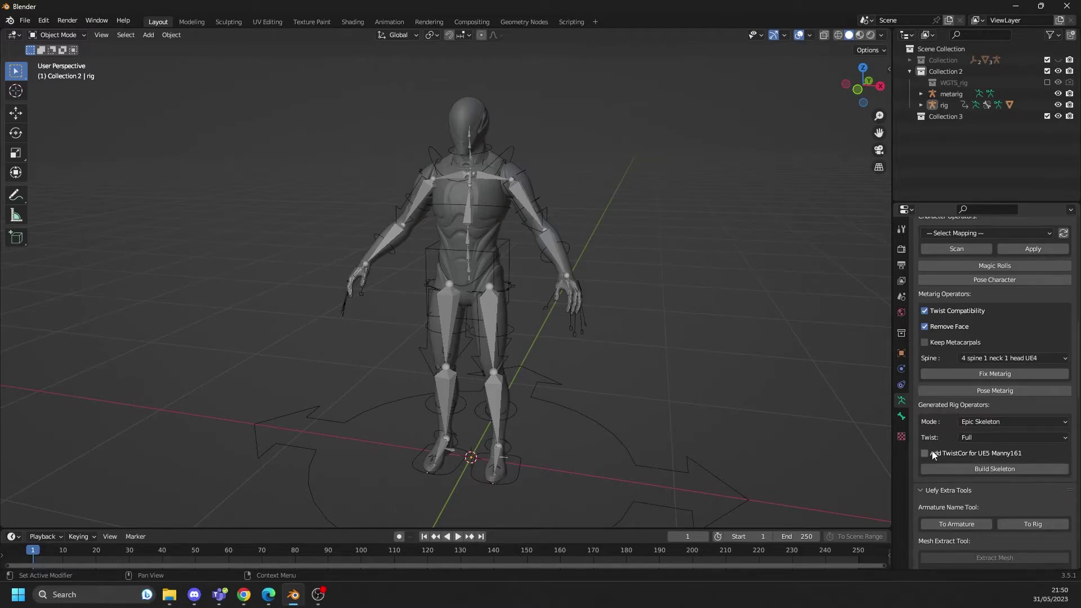
# - Run Build Skeleton in Generated Rig Operators with Mode set to Epic Skeleton
pyautogui.click(991, 470)
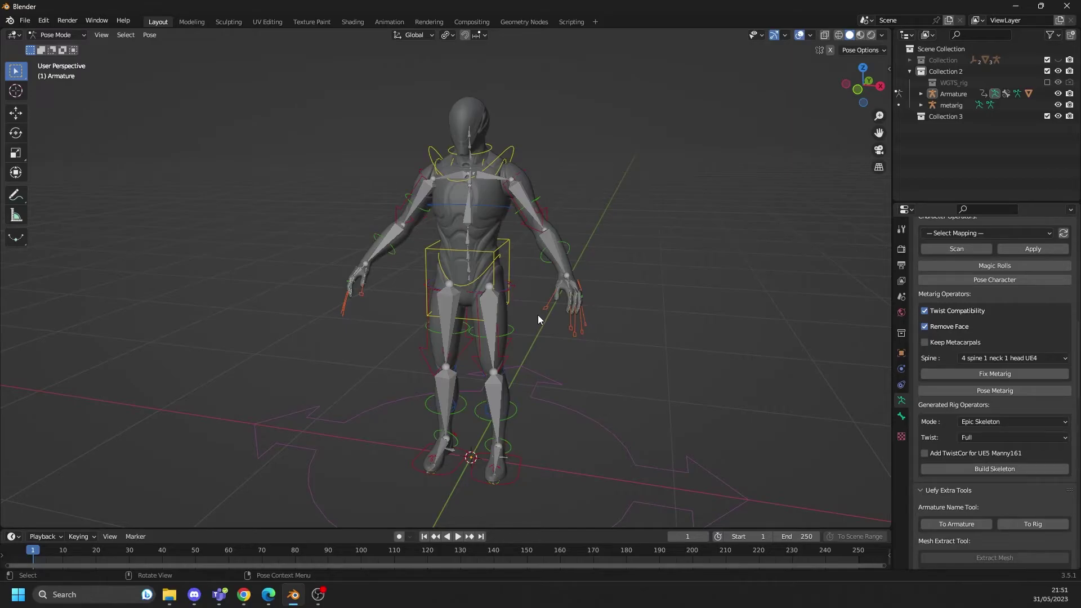
# - Hide the metarig and open the sidebar showing rig layers and transform properties
pyautogui.moveTo(538, 315)
pyautogui.mouseDown(button='middle')
pyautogui.moveTo(489, 320)
pyautogui.moveTo(558, 322)
pyautogui.moveTo(530, 326)
pyautogui.moveTo(534, 280)
pyautogui.mouseUp(button='middle')
pyautogui.scroll(2, 558, 323)
pyautogui.scroll(2, 586, 305)
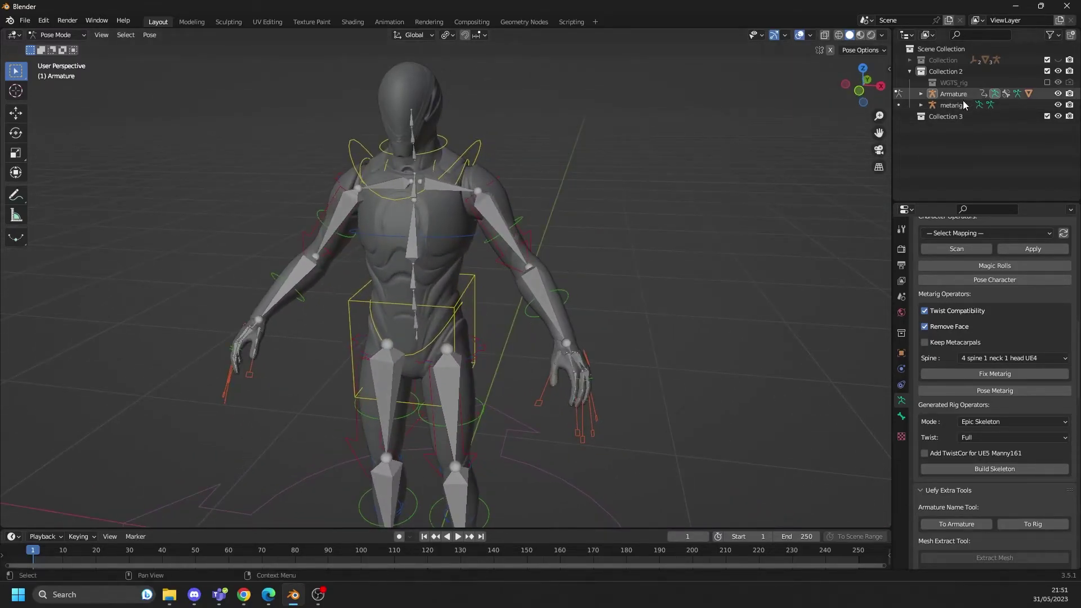
pyautogui.click(1057, 105)
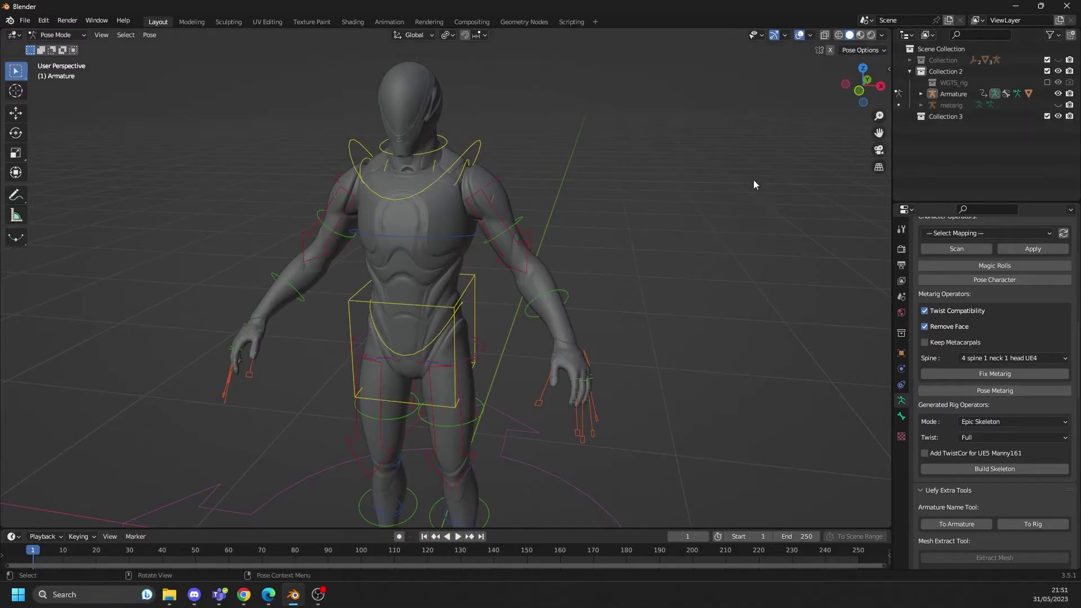
pyautogui.scroll(2, 592, 235)
pyautogui.moveTo(592, 235)
pyautogui.mouseDown(button='middle')
pyautogui.moveTo(538, 251)
pyautogui.moveTo(591, 237)
pyautogui.mouseUp(button='middle')
pyautogui.click(887, 68)
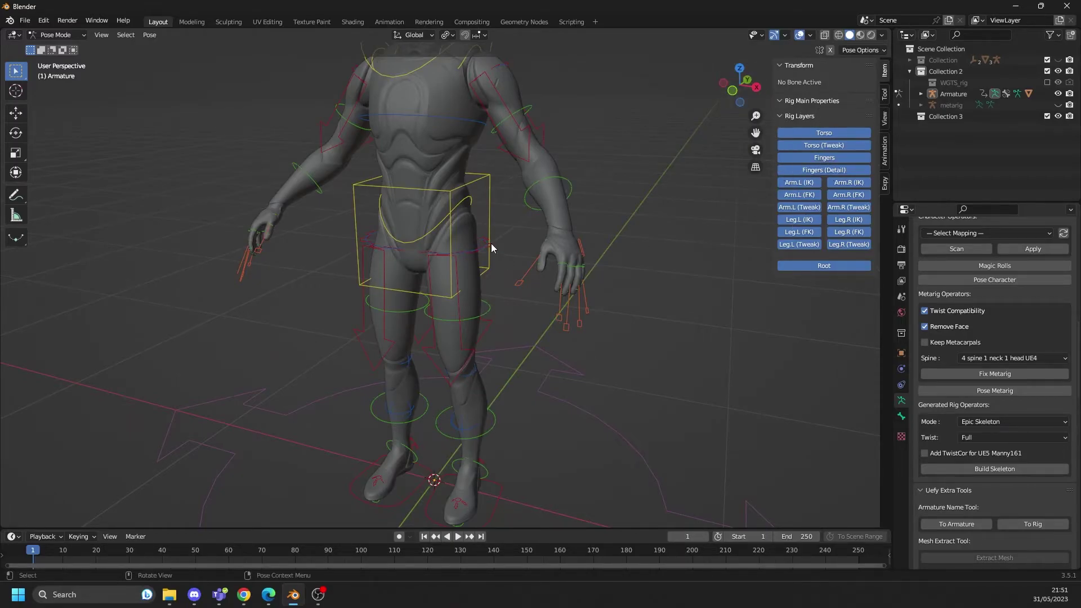
# - Select the left forearm FK control and then the upper spine control
pyautogui.moveTo(535, 309)
pyautogui.mouseDown(button='middle')
pyautogui.moveTo(558, 269)
pyautogui.moveTo(573, 306)
pyautogui.moveTo(506, 311)
pyautogui.mouseUp(button='middle')
pyautogui.scroll(2, 570, 319)
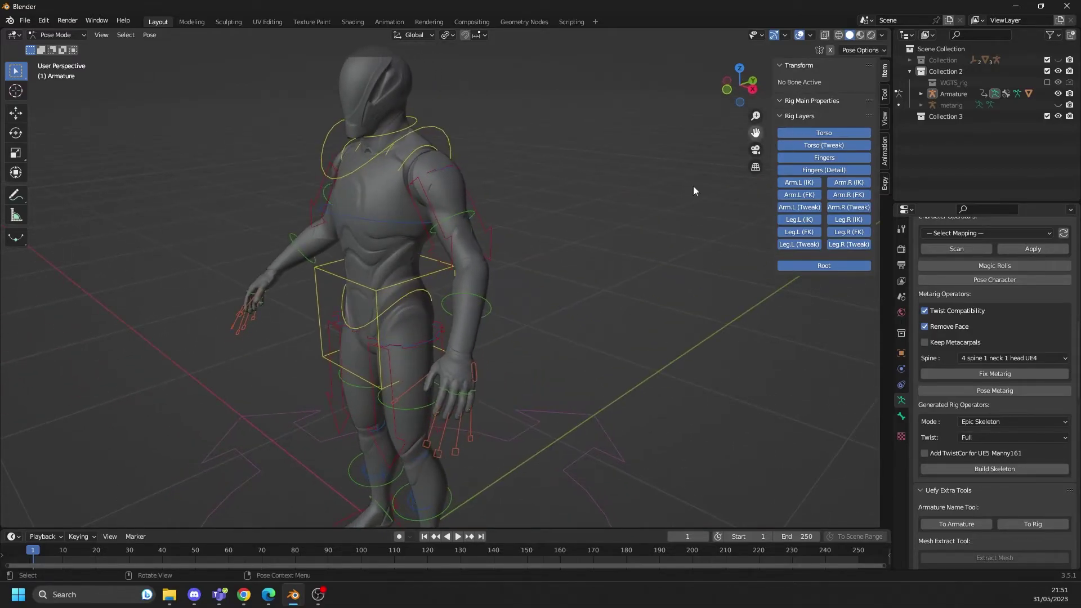
pyautogui.click(489, 301)
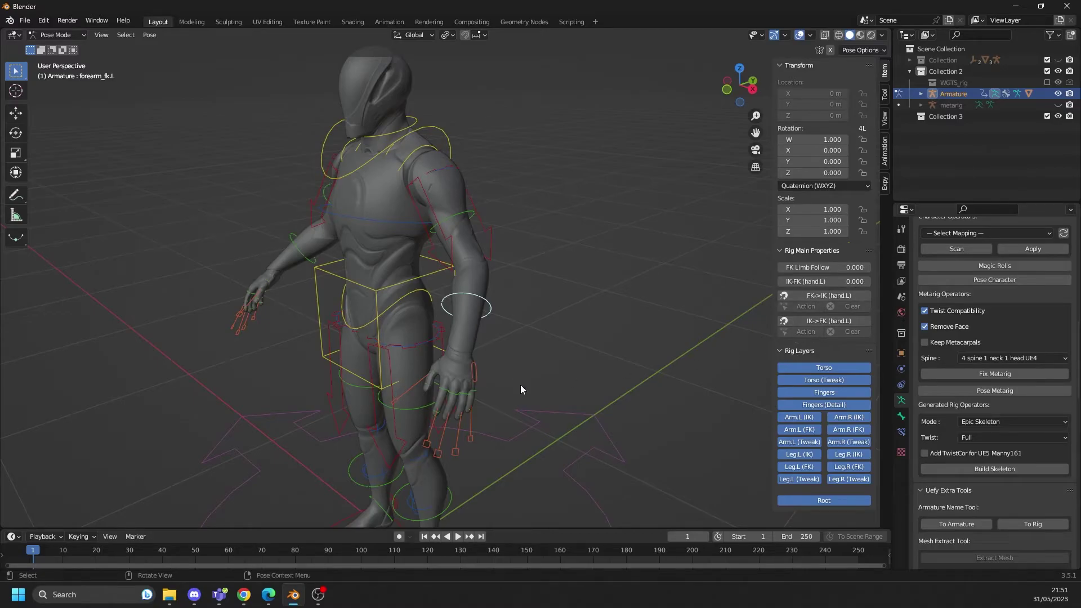
pyautogui.scroll(3, 520, 385)
pyautogui.moveTo(535, 366)
pyautogui.mouseDown(button='middle')
pyautogui.moveTo(535, 335)
pyautogui.moveTo(492, 350)
pyautogui.moveTo(546, 313)
pyautogui.mouseUp(button='middle')
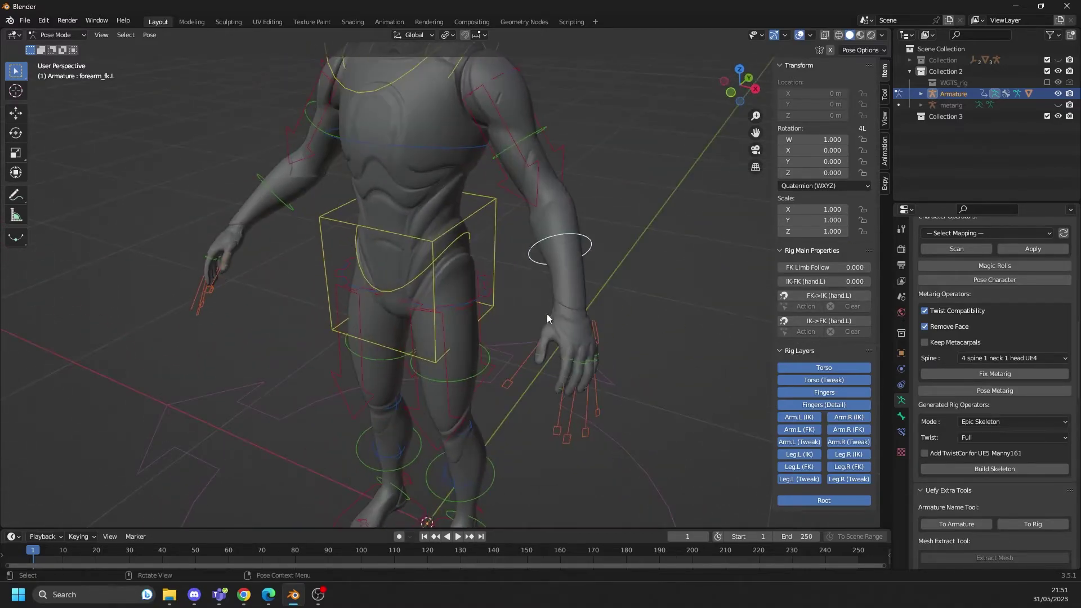
pyautogui.scroll(-3, 547, 314)
pyautogui.moveTo(455, 282)
pyautogui.mouseDown(button='middle')
pyautogui.moveTo(462, 277)
pyautogui.moveTo(458, 304)
pyautogui.mouseUp(button='middle')
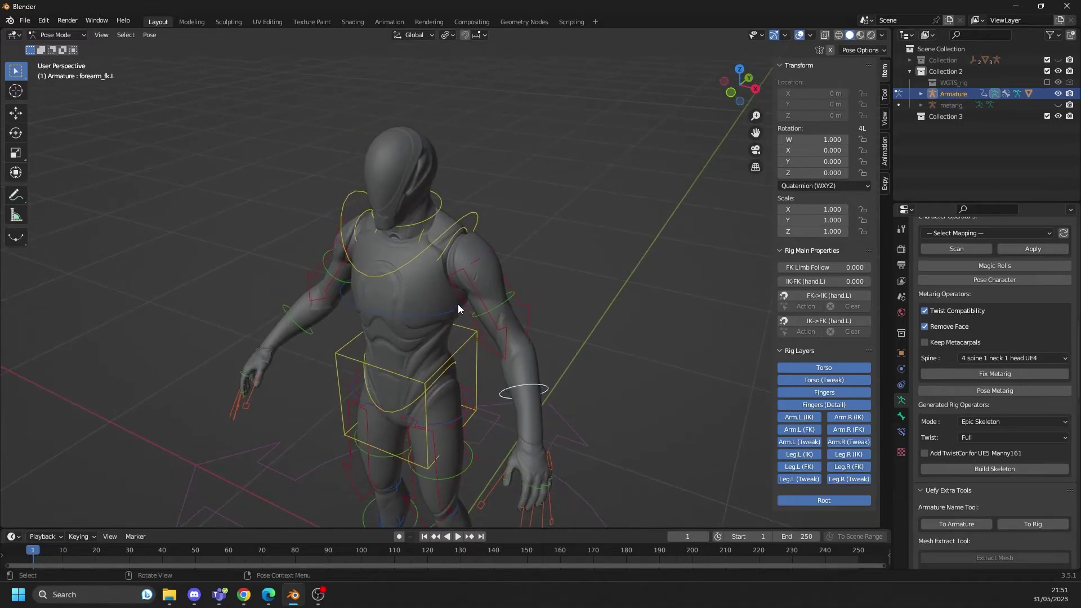
pyautogui.click(457, 308)
pyautogui.moveTo(417, 347); pyautogui.dragTo(459, 339, button='middle')
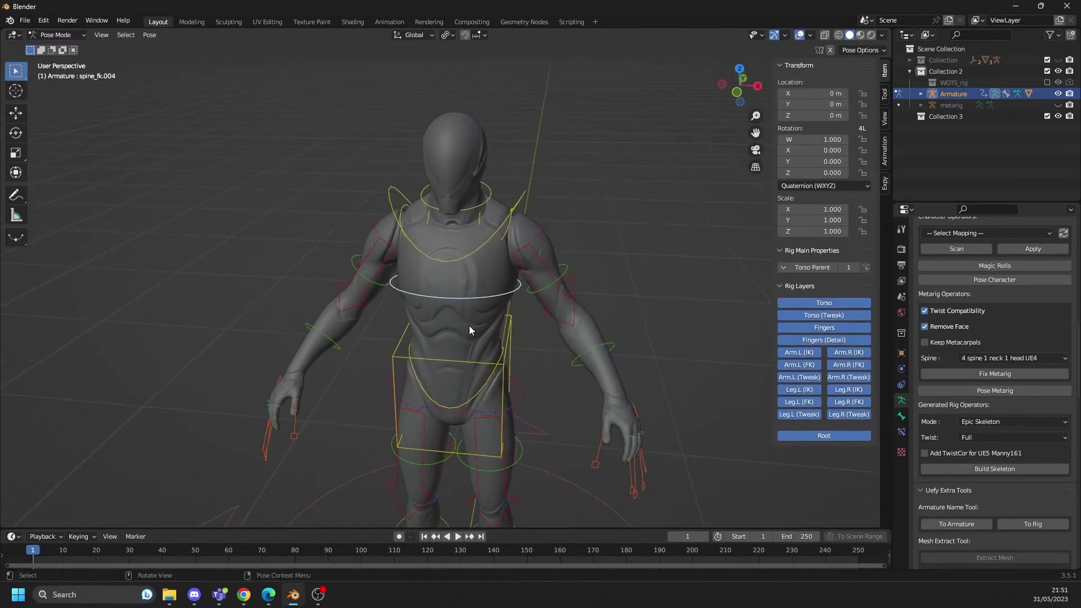
# - Twist the torso with the spine_fk.004 rotate gizmo, then undo it back to the rest pose
pyautogui.click(15, 133)
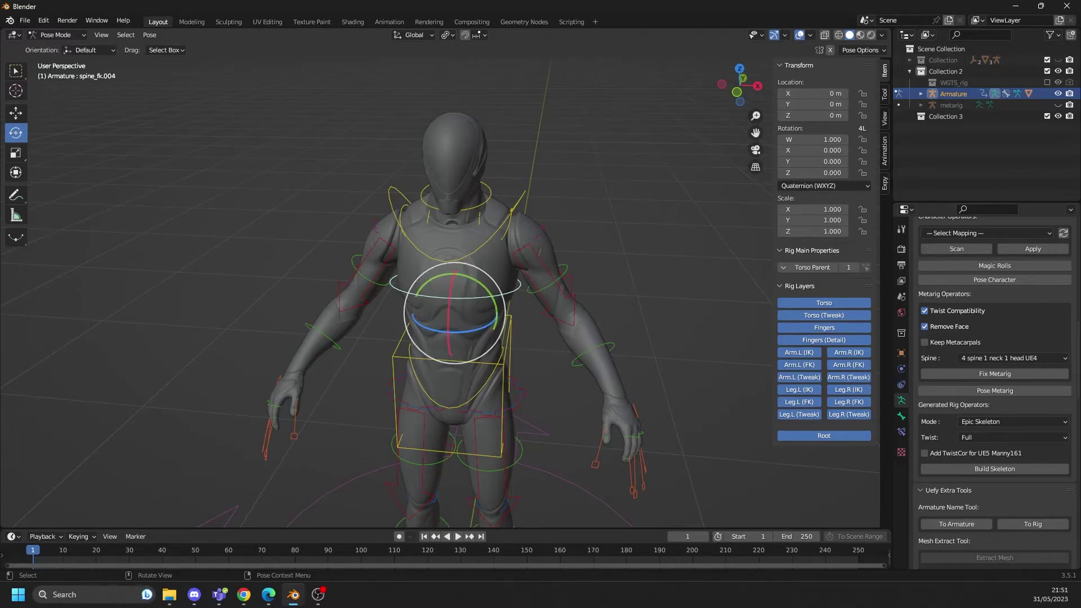
pyautogui.moveTo(495, 321); pyautogui.dragTo(517, 292)
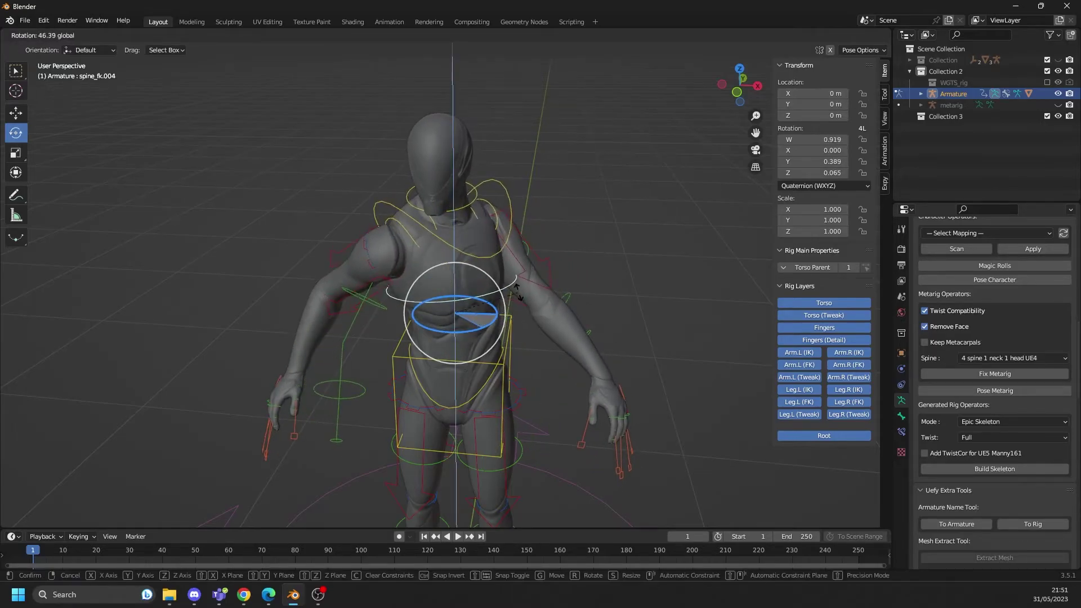
pyautogui.moveTo(517, 291); pyautogui.dragTo(499, 314)
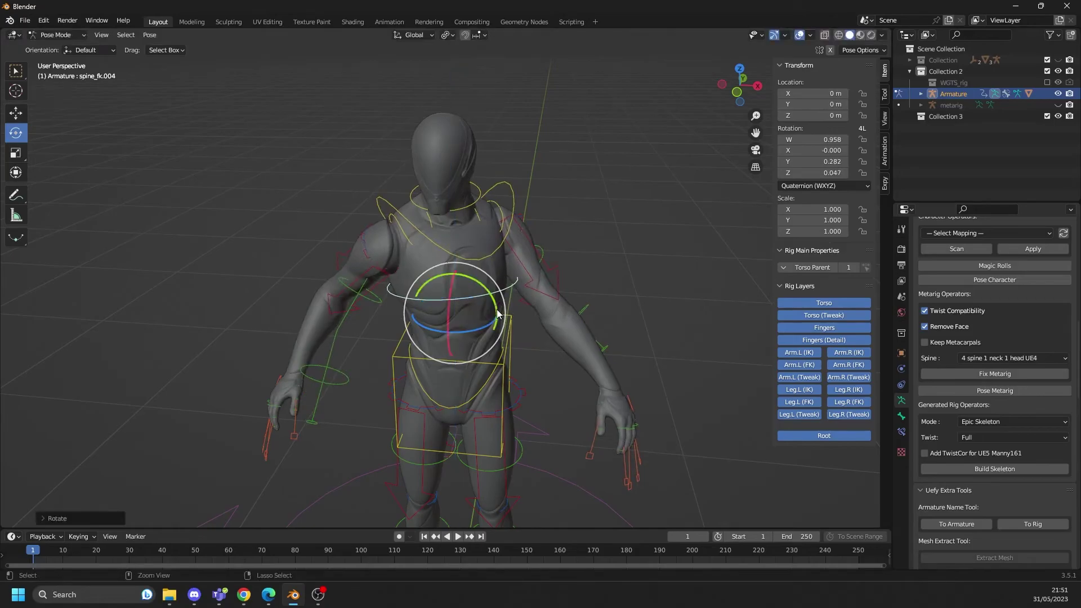
pyautogui.hotkey('ctrl', 'z')
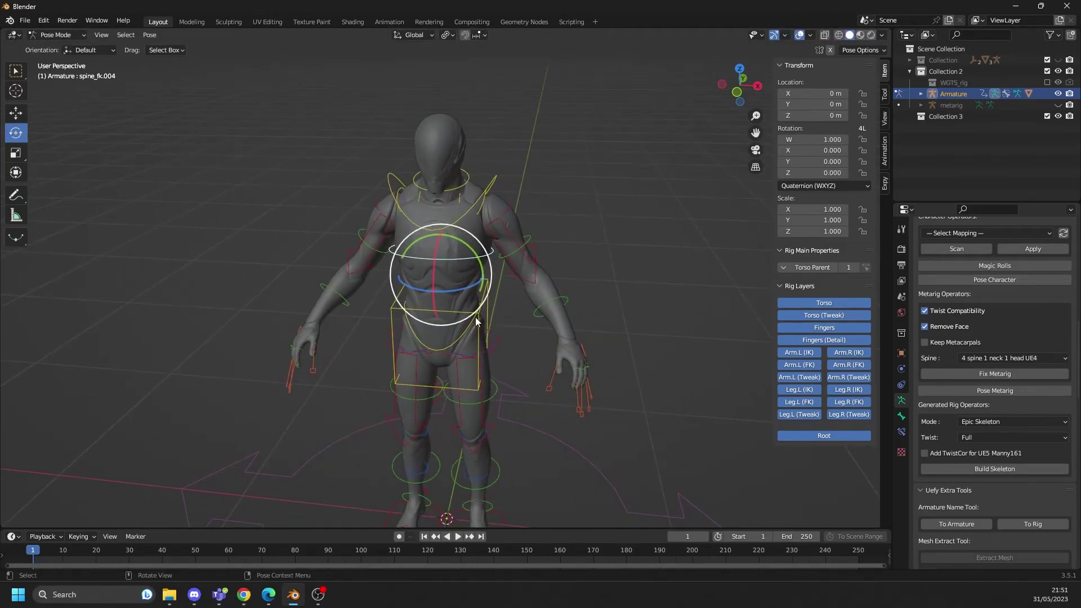
pyautogui.moveTo(475, 317)
pyautogui.mouseDown(button='middle')
pyautogui.moveTo(568, 360)
pyautogui.moveTo(534, 357)
pyautogui.mouseUp(button='middle')
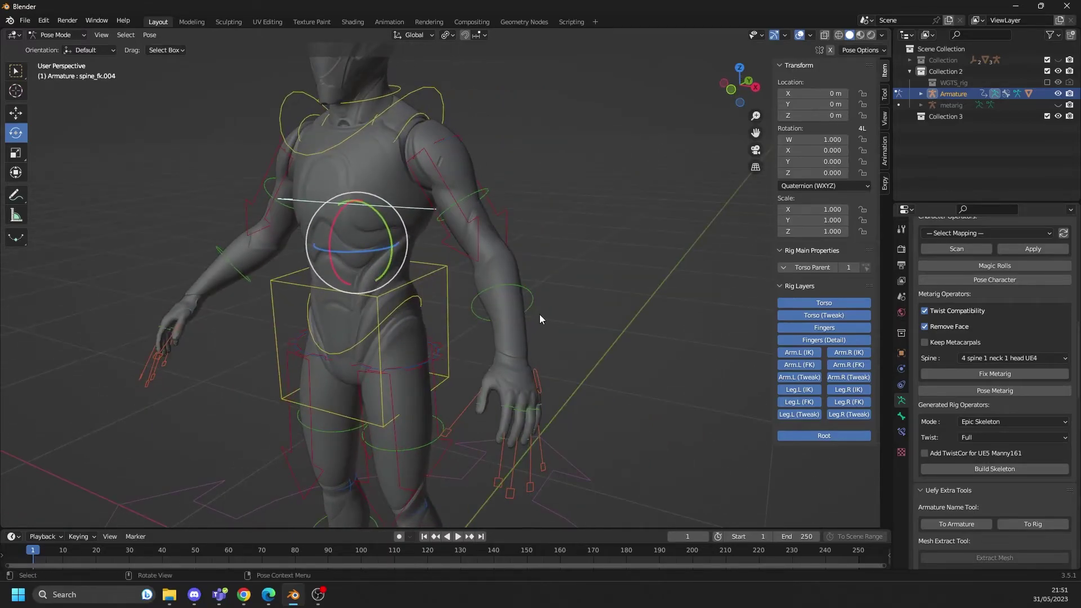
pyautogui.moveTo(539, 319); pyautogui.dragTo(546, 294, button='middle')
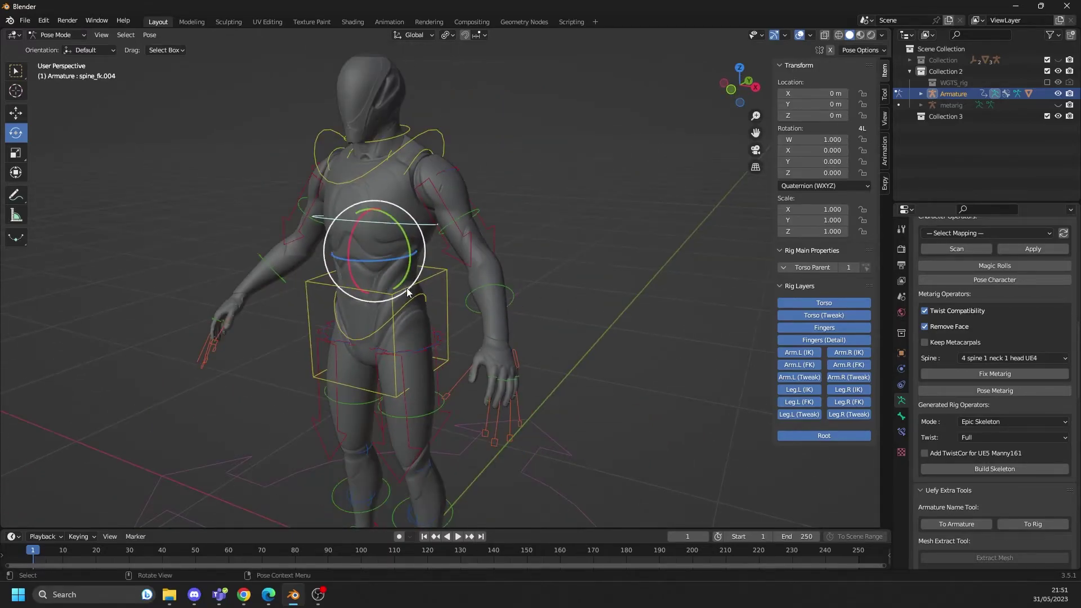
pyautogui.scroll(3, 407, 291)
pyautogui.moveTo(464, 307); pyautogui.dragTo(526, 333, button='middle')
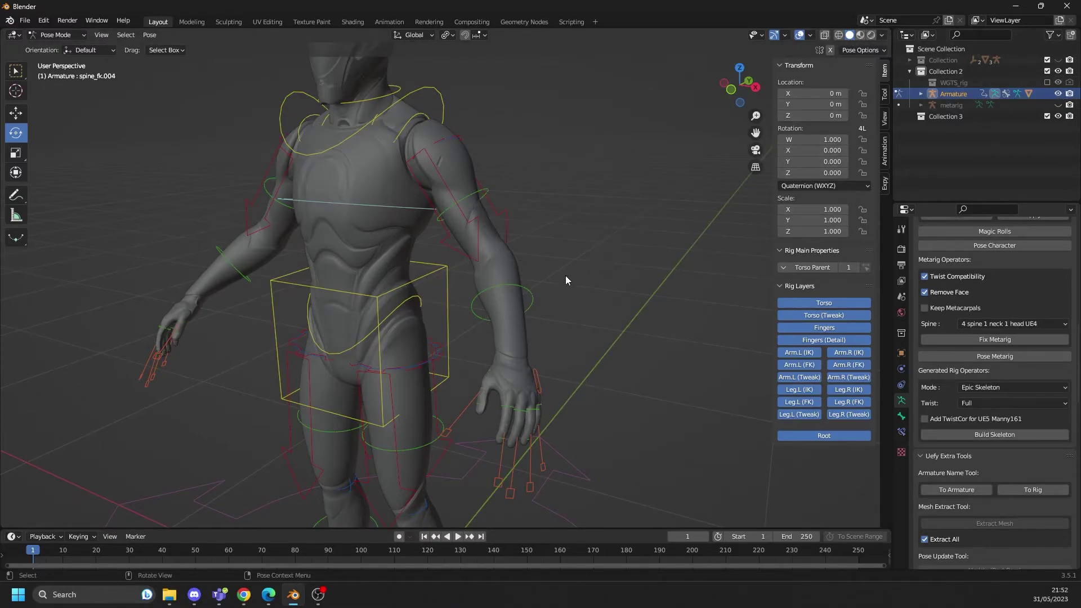
pyautogui.scroll(-5, 565, 276)
pyautogui.scroll(4, 509, 281)
pyautogui.scroll(3, 509, 283)
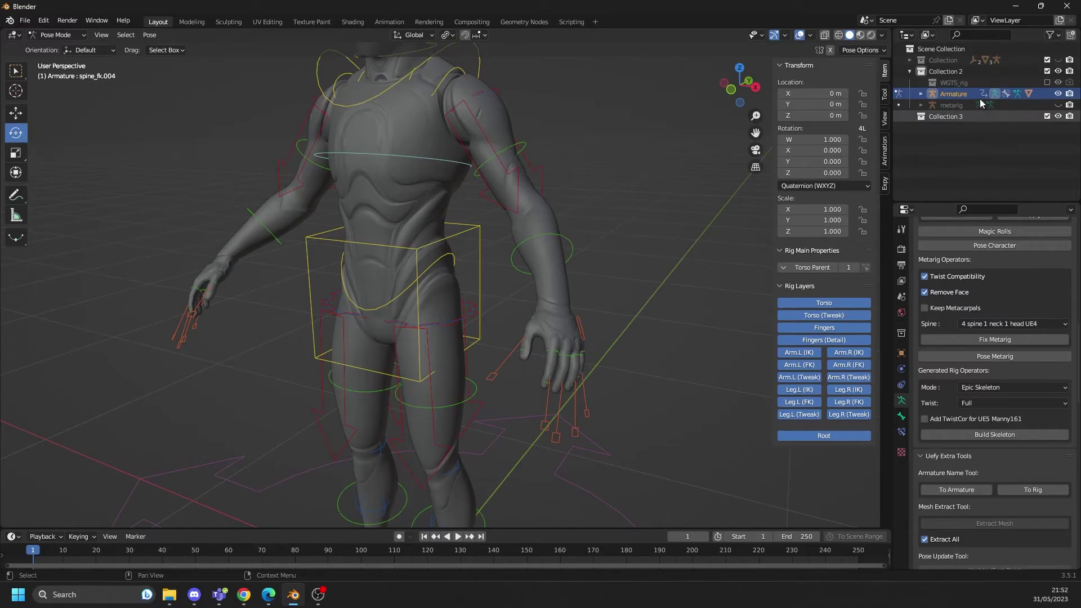
# - Expand the Armature's children in the Outliner and hide SKM_Manny_LOD1 to expose the bones
pyautogui.click(961, 71)
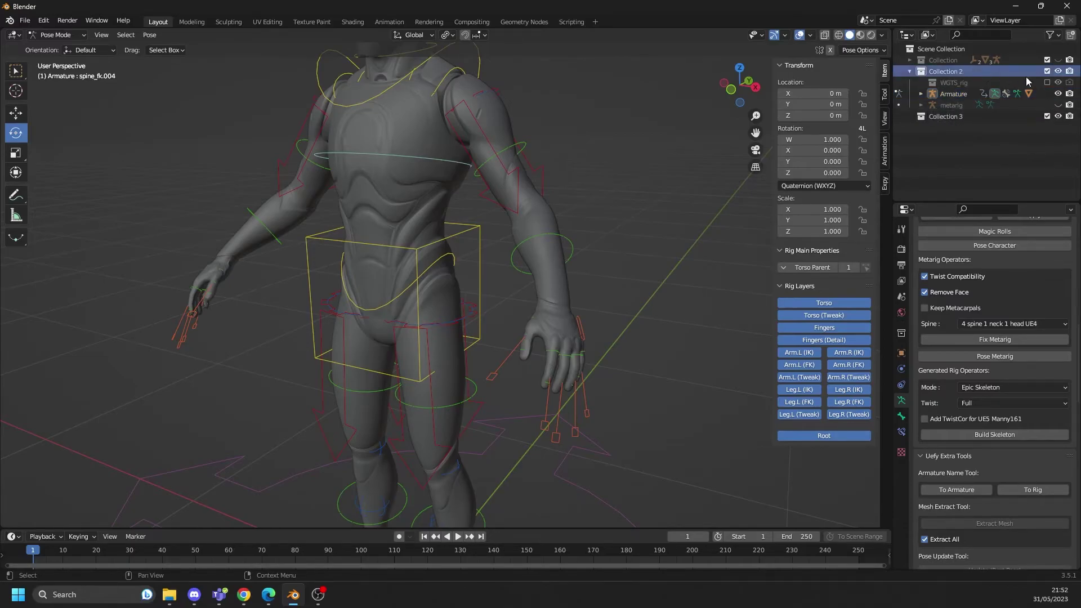
pyautogui.click(908, 60)
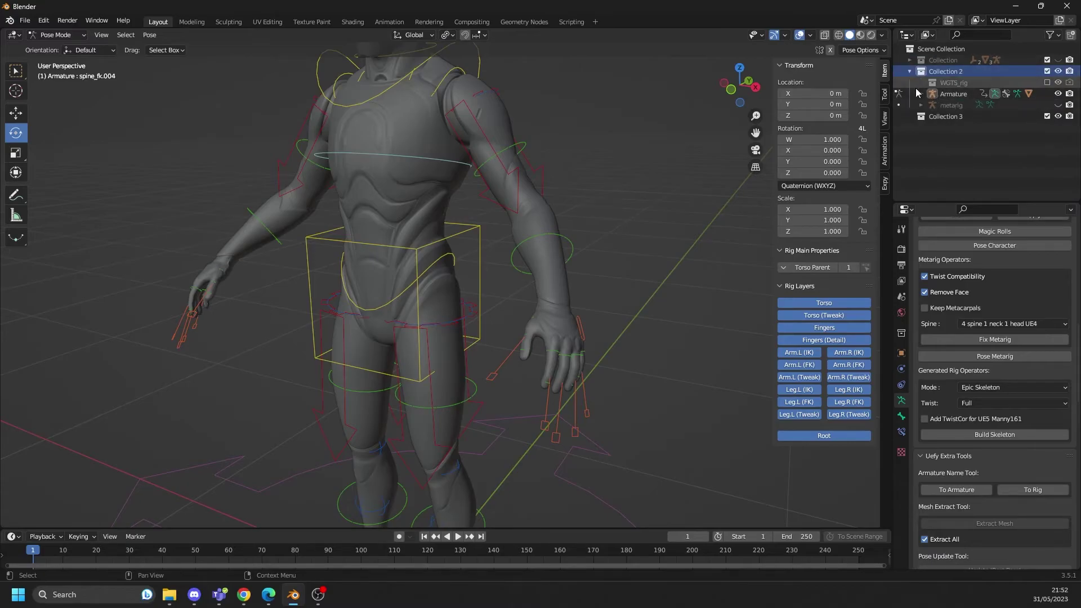
pyautogui.click(919, 93)
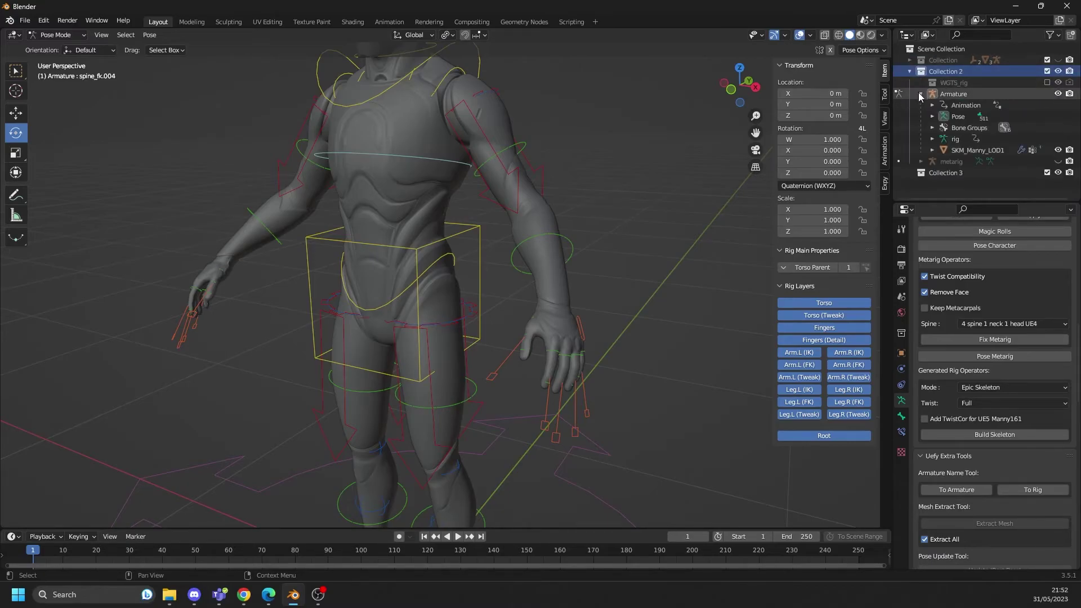
pyautogui.click(986, 150)
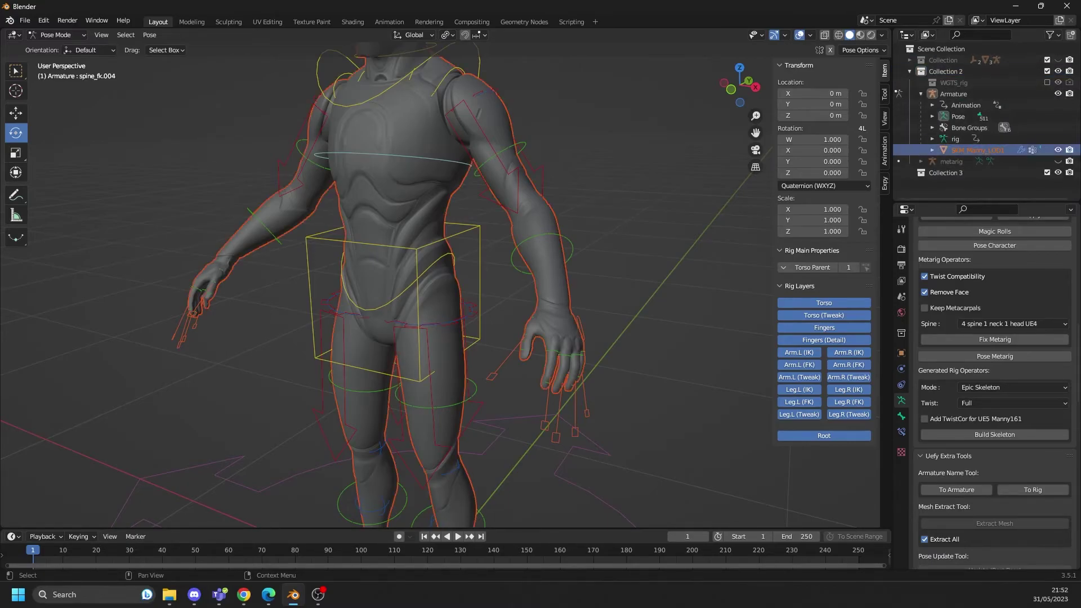
pyautogui.click(1058, 151)
pyautogui.moveTo(673, 235)
pyautogui.mouseDown(button='middle')
pyautogui.moveTo(535, 348)
pyautogui.moveTo(361, 351)
pyautogui.moveTo(430, 356)
pyautogui.moveTo(393, 347)
pyautogui.mouseUp(button='middle')
# - Show the Manny mesh again, and test-move hand_ik.L before cancelling it back to rest
pyautogui.click(610, 326)
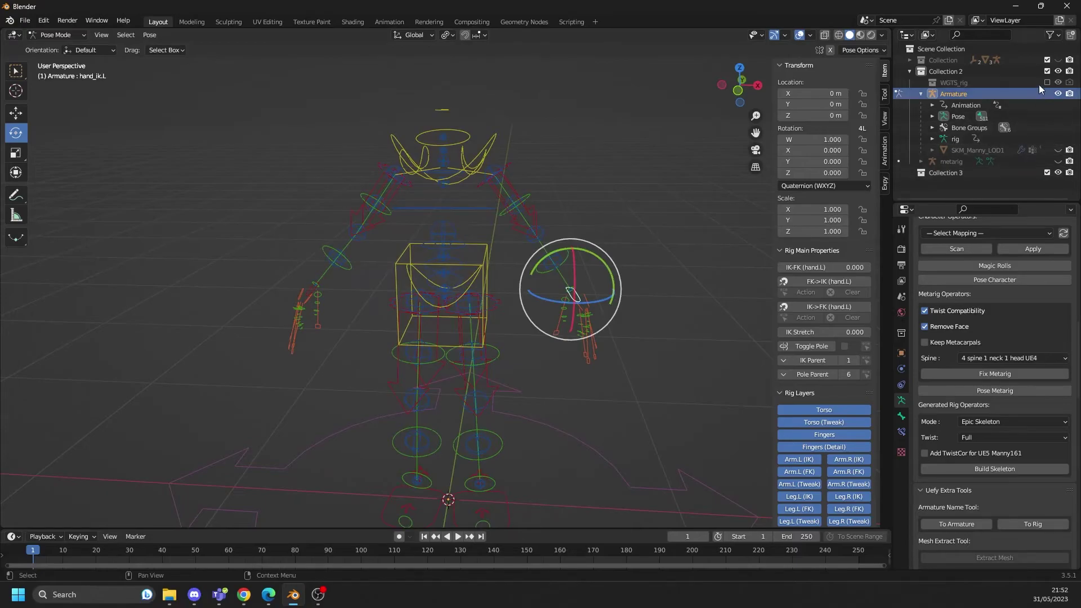
pyautogui.click(1058, 150)
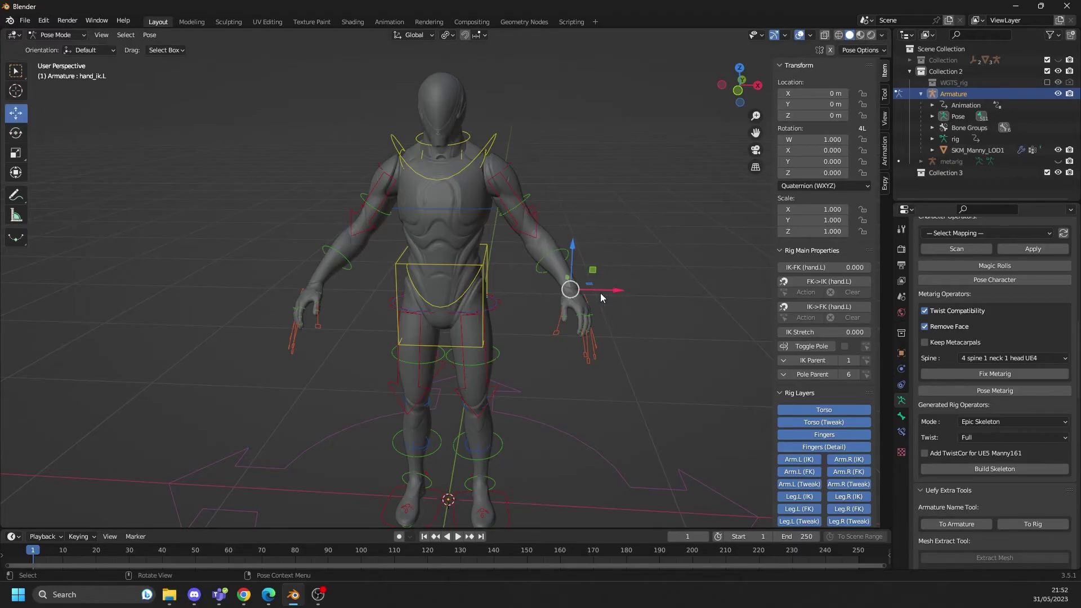
pyautogui.moveTo(601, 293); pyautogui.dragTo(561, 320, button='middle')
pyautogui.press('g')
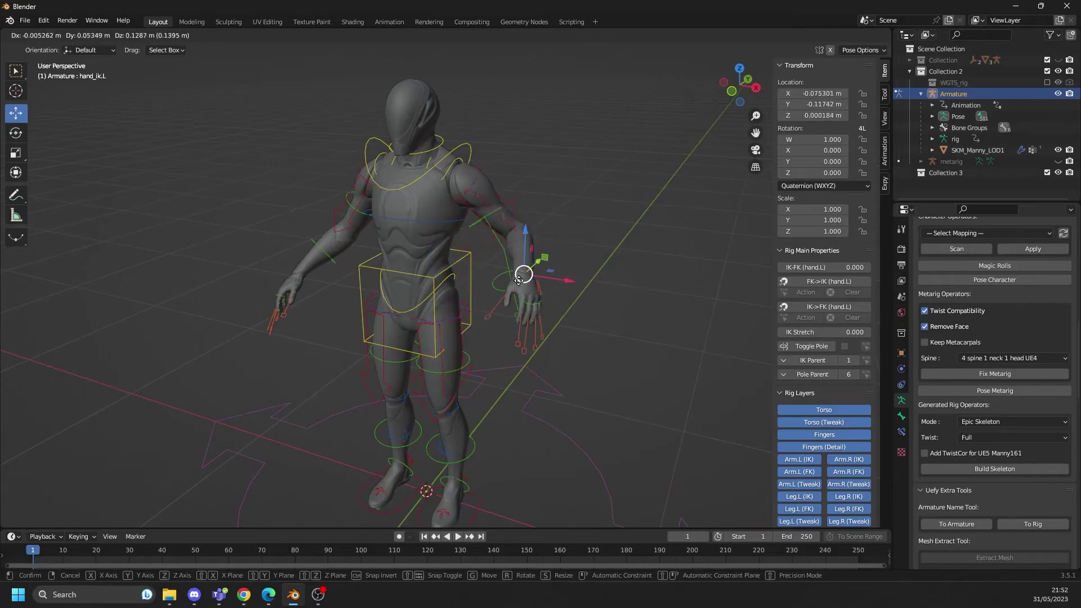
pyautogui.press('Escape')
pyautogui.click(457, 158)
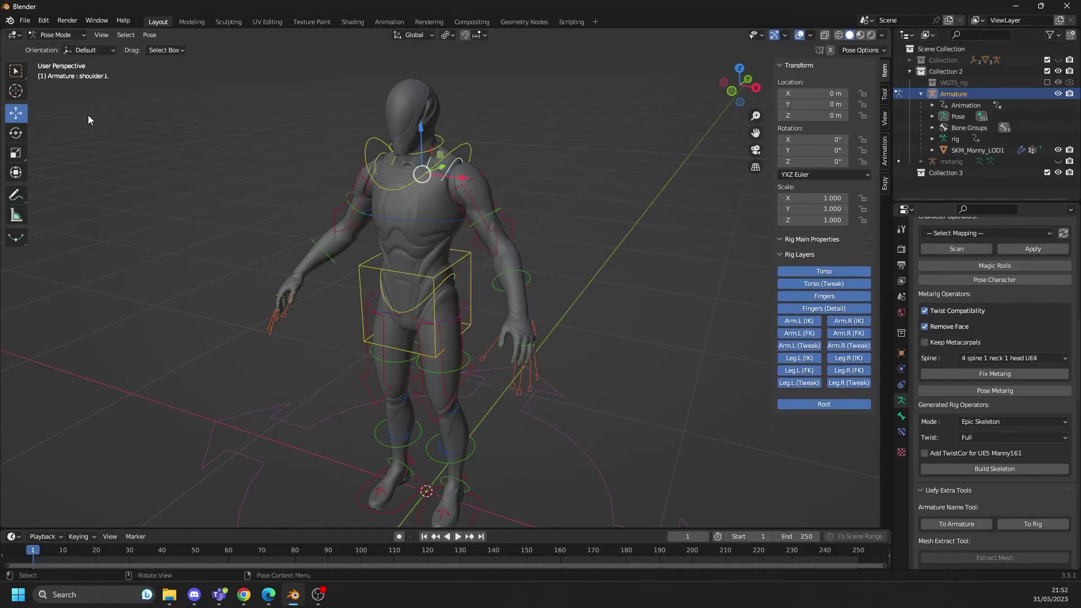
# - Rotate the left shoulder control about 26° on X and inspect it from the side
pyautogui.moveTo(456, 167); pyautogui.dragTo(446, 149)
pyautogui.scroll(5, 517, 151)
pyautogui.moveTo(518, 151)
pyautogui.mouseDown(button='middle')
pyautogui.moveTo(493, 256)
pyautogui.moveTo(366, 266)
pyautogui.moveTo(249, 222)
pyautogui.moveTo(465, 273)
pyautogui.moveTo(570, 315)
pyautogui.mouseUp(button='middle')
pyautogui.scroll(2, 494, 255)
pyautogui.scroll(-3, 570, 315)
pyautogui.scroll(-3, 528, 280)
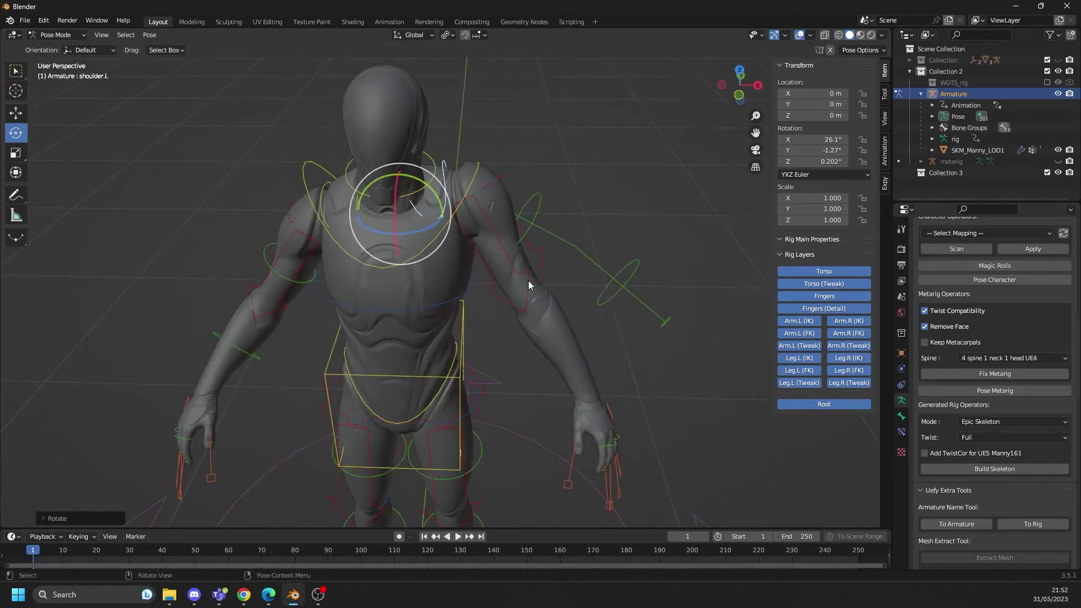
pyautogui.scroll(-3, 476, 379)
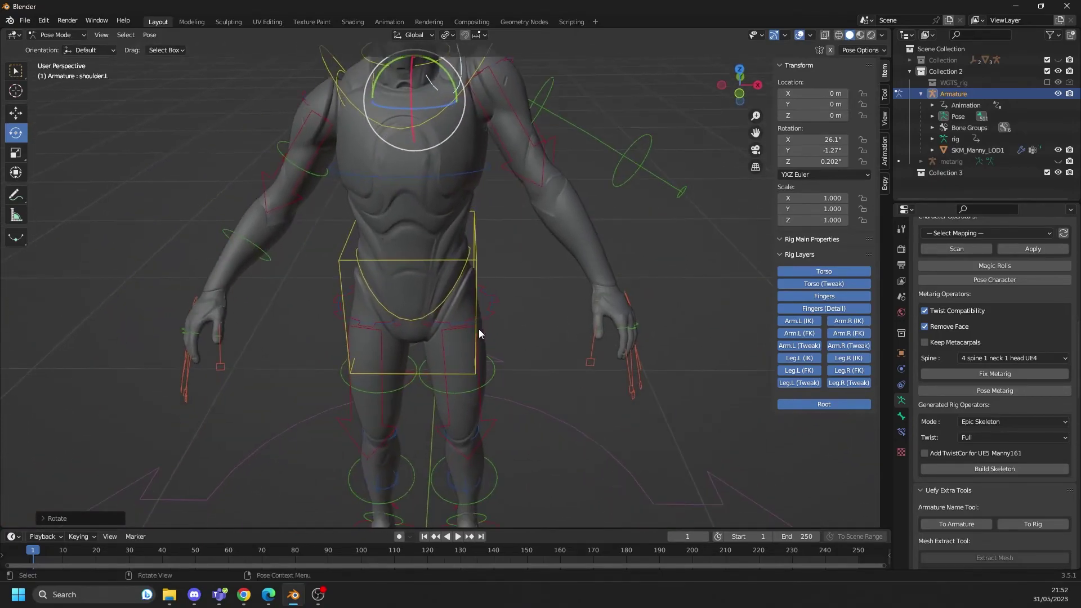
pyautogui.scroll(-2, 479, 329)
pyautogui.scroll(1, 447, 325)
pyautogui.moveTo(448, 312)
pyautogui.mouseDown(button='middle')
pyautogui.moveTo(496, 374)
pyautogui.moveTo(487, 348)
pyautogui.moveTo(415, 342)
pyautogui.mouseUp(button='middle')
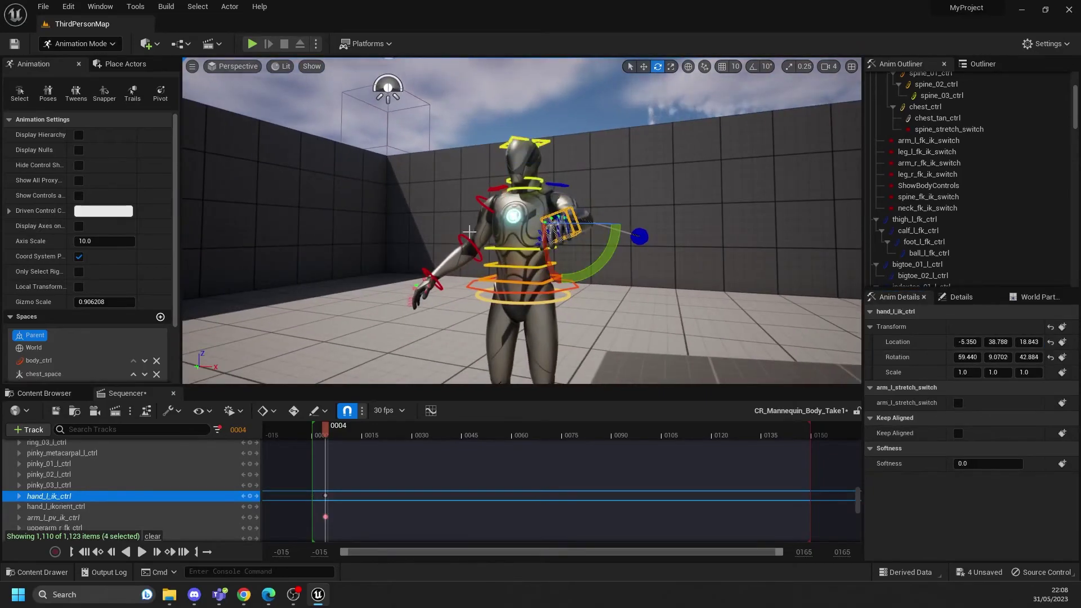
# - Select the mannequin's left foot roll control in the Unreal Anim Outliner
pyautogui.click(192, 66)
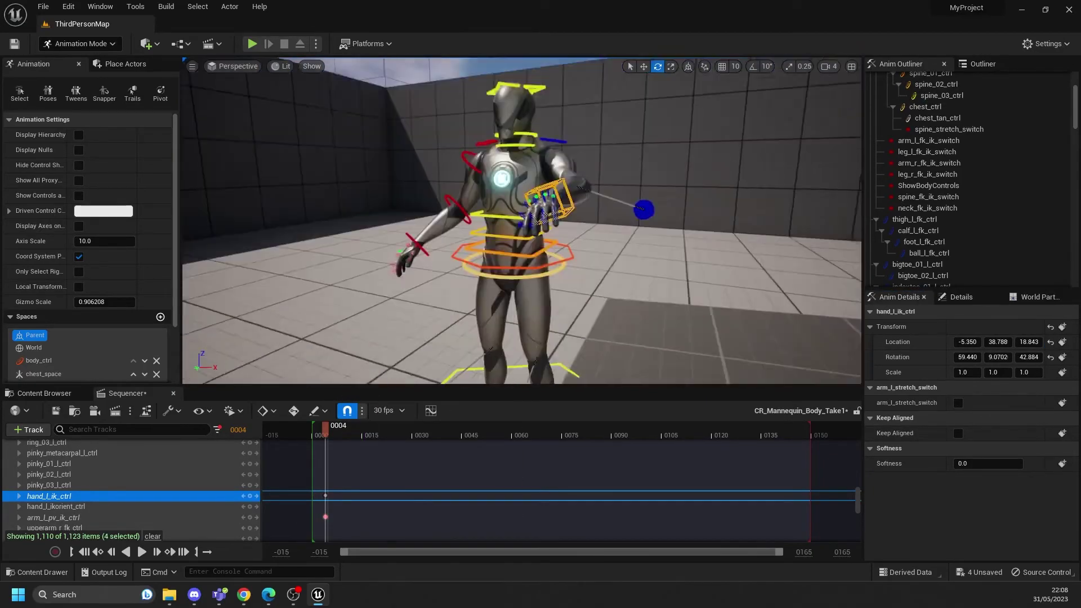